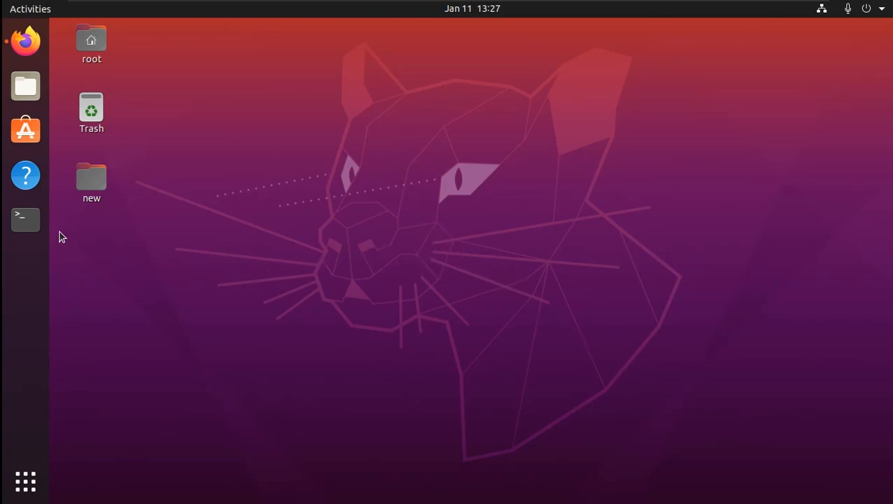
# Step: Open a terminal, check the current user with whoami, and clear the output
pyautogui.click(33, 222)
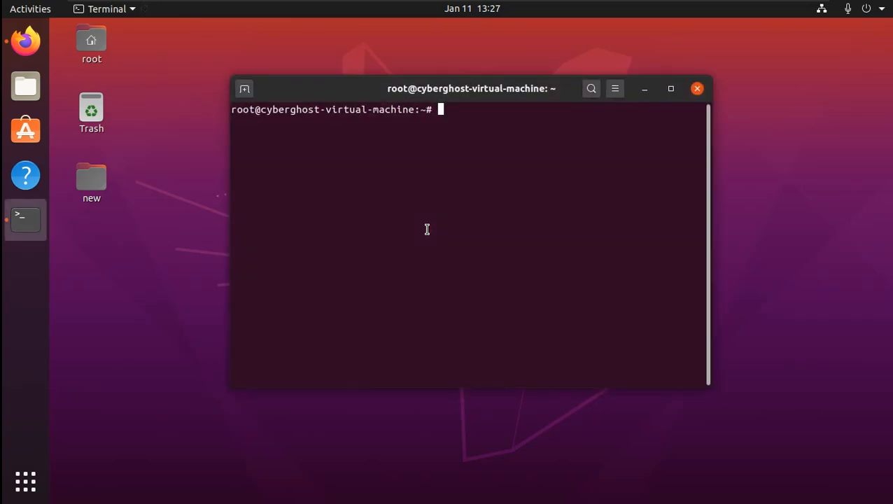
pyautogui.write('whoami')
pyautogui.press('Return')
pyautogui.tripleClick(255, 122)
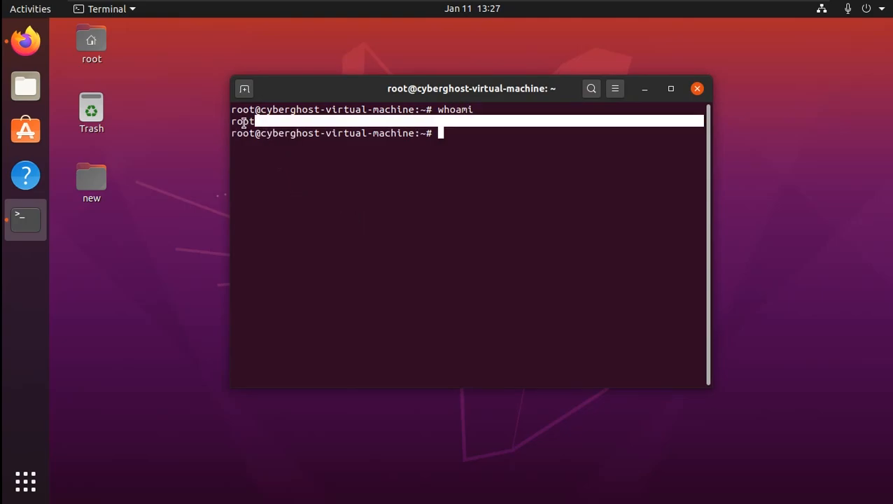
pyautogui.click(245, 121)
pyautogui.doubleClick(255, 122)
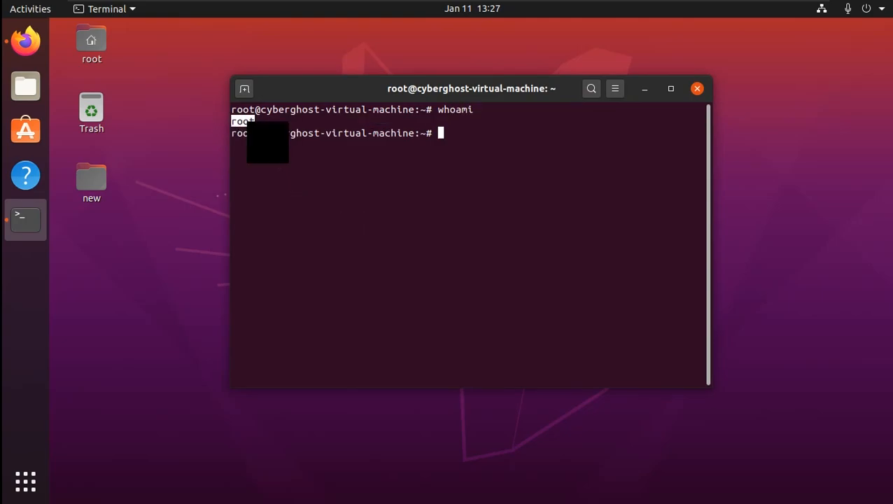
pyautogui.click(284, 126)
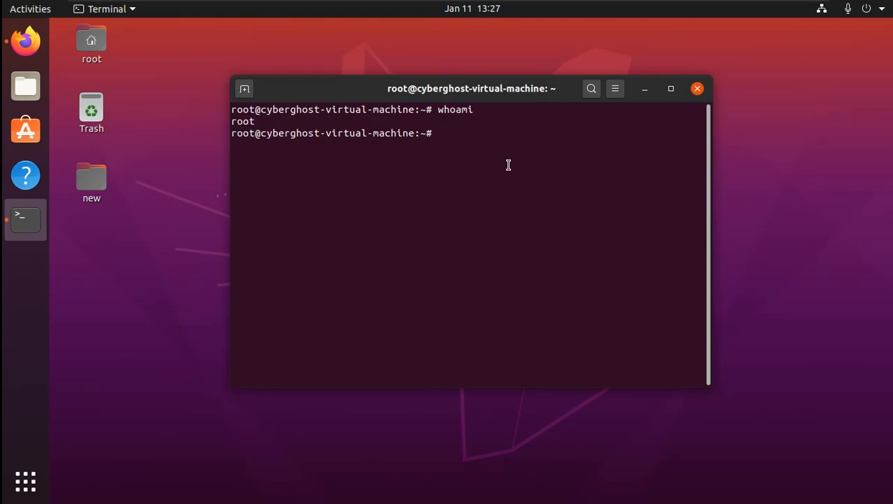
pyautogui.write('clear')
pyautogui.press('Return')
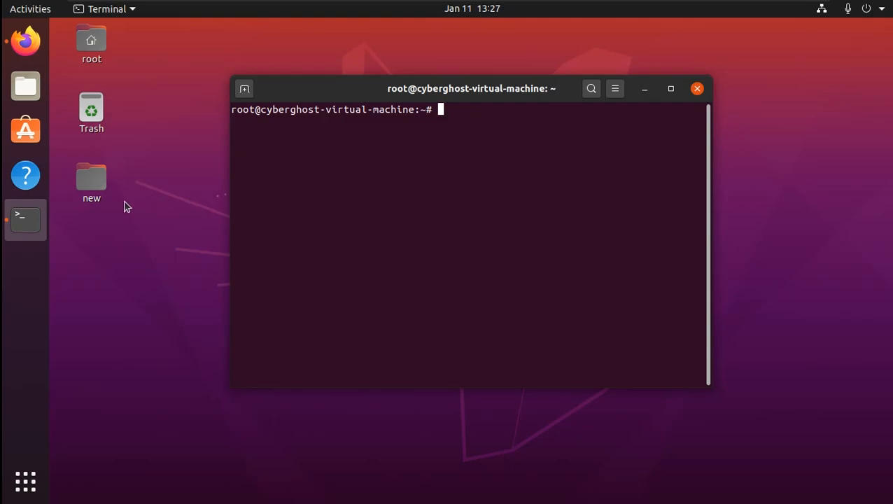
# Step: Open o.txt from the desktop folder "new" in the text editor and close the folder window
pyautogui.click(103, 191)
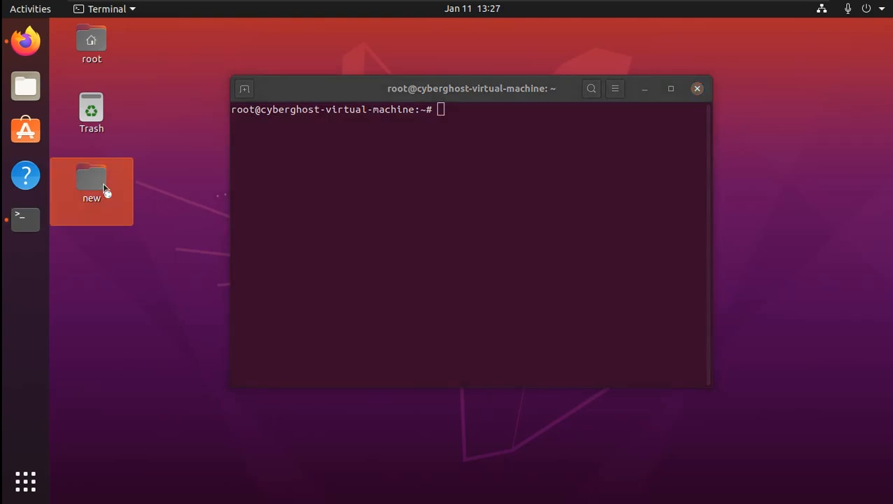
pyautogui.doubleClick(103, 184)
pyautogui.click(224, 94)
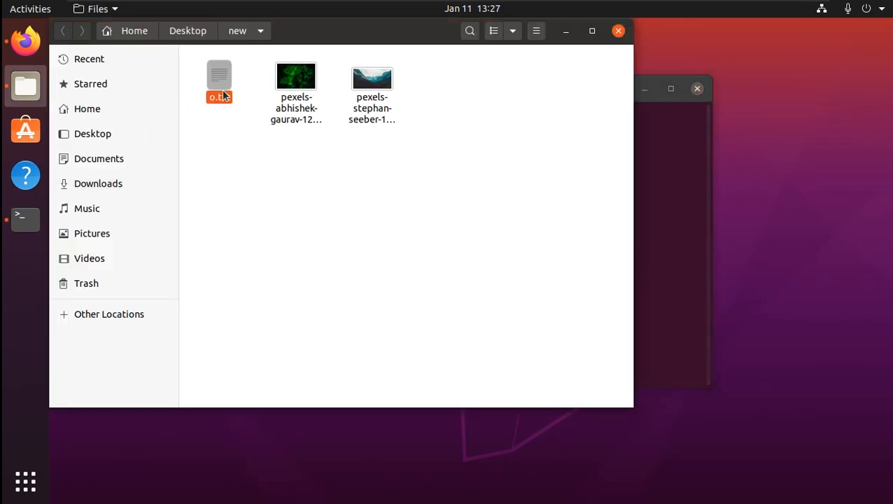
pyautogui.doubleClick(224, 94)
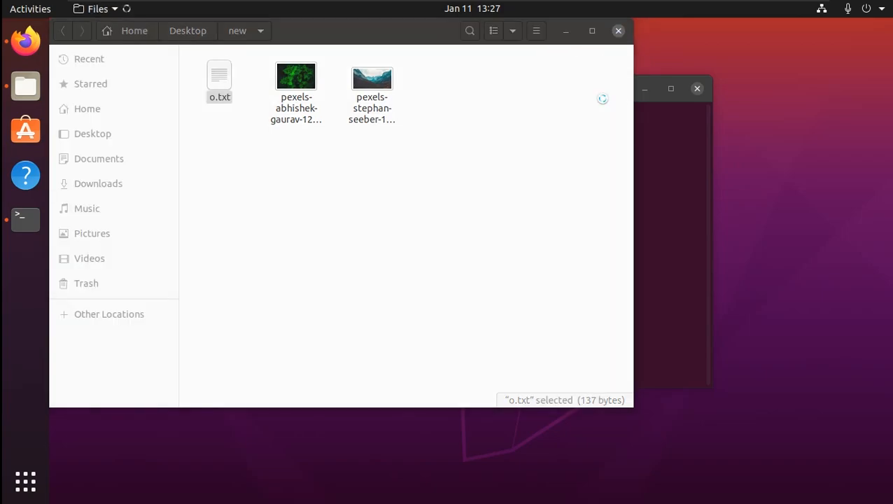
pyautogui.hotkey('ctrl', 'w')
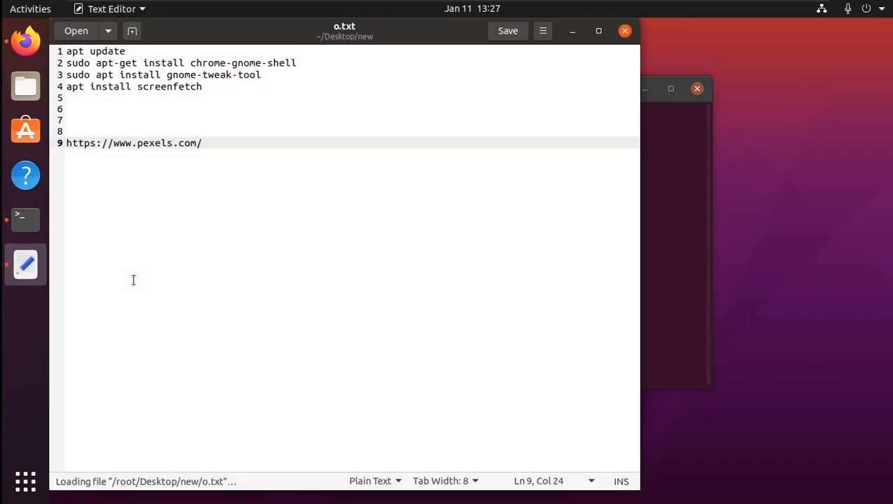
# Step: Copy the "apt update" command from o.txt and minimize the text editor
pyautogui.moveTo(138, 54); pyautogui.dragTo(59, 52)
pyautogui.rightClick(103, 52)
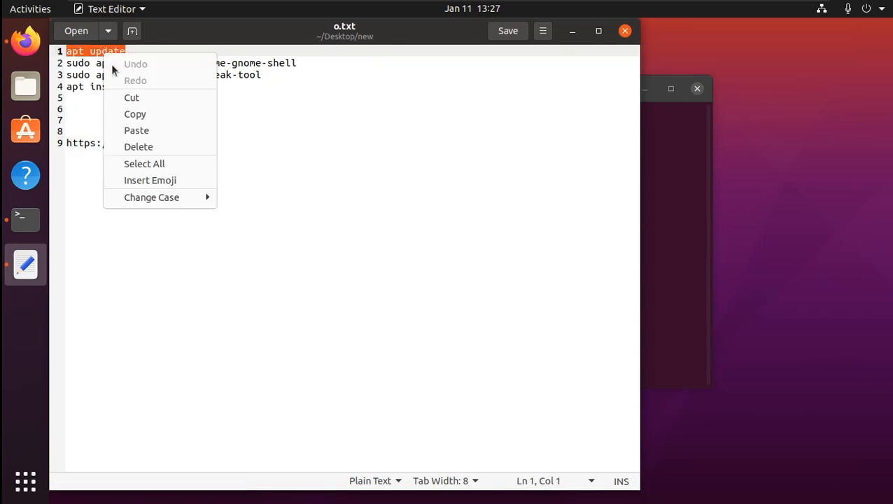
pyautogui.click(145, 114)
pyautogui.click(572, 31)
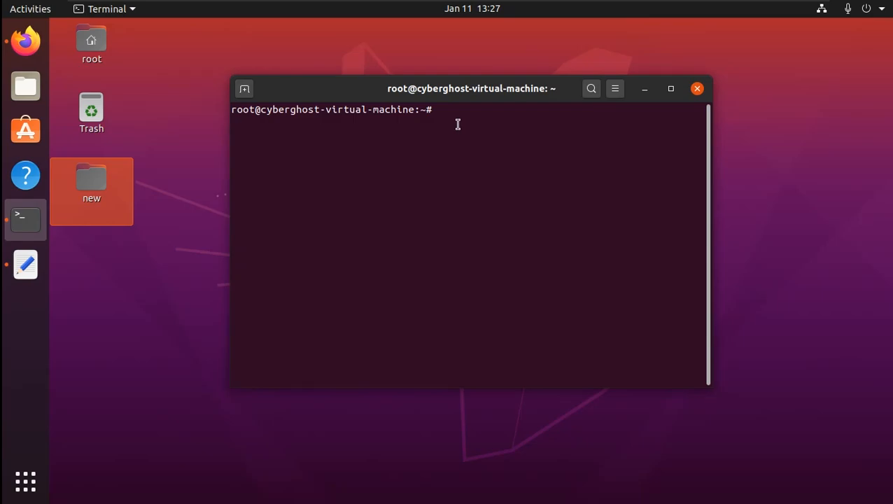
# Step: Run the copied "apt update" command in the terminal and clear its output
pyautogui.hotkey('ctrl', 'shift', 'v')
pyautogui.moveTo(439, 113); pyautogui.dragTo(510, 110)
pyautogui.click(520, 109)
pyautogui.press('Return')
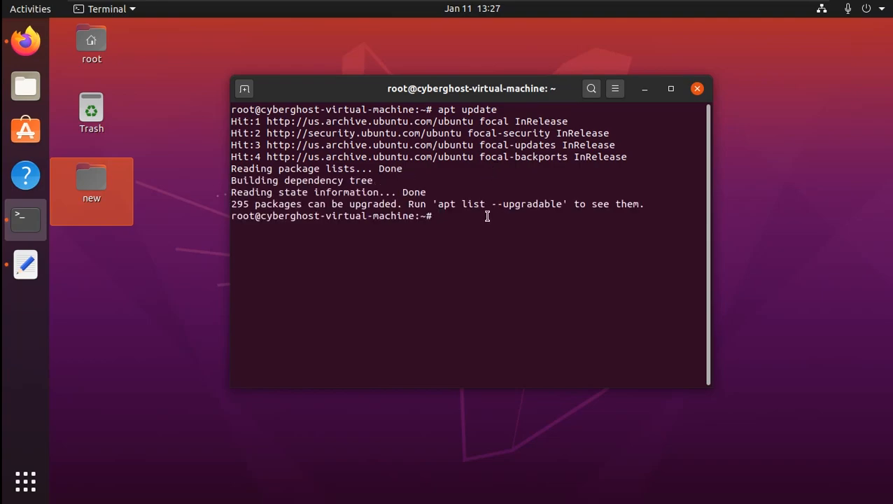
pyautogui.moveTo(502, 219); pyautogui.dragTo(348, 156)
pyautogui.click(458, 247)
pyautogui.write('clear')
pyautogui.press('Return')
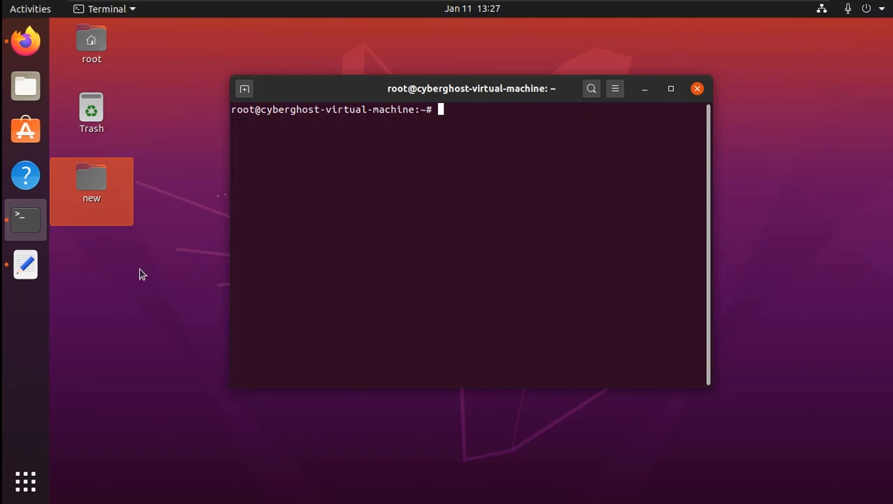
# Step: Bring back o.txt and insert a blank line above and below the "sudo apt-get install chrome-gnome-shell" command
pyautogui.click(59, 286)
pyautogui.click(25, 264)
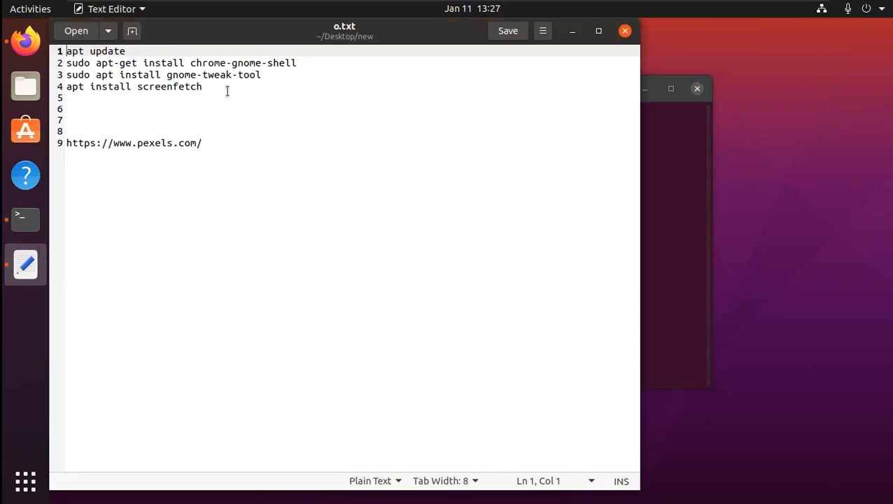
pyautogui.moveTo(410, 43); pyautogui.dragTo(564, 90)
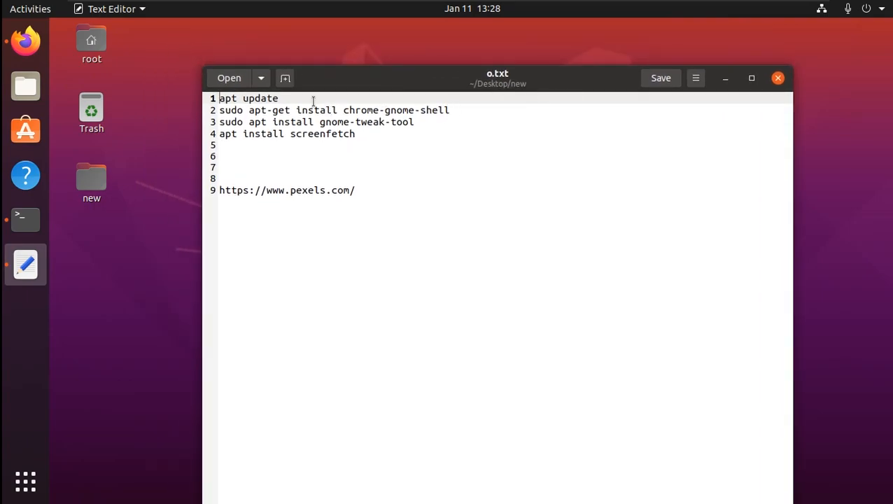
pyautogui.press('Return')
pyautogui.click(460, 123)
pyautogui.press('Return')
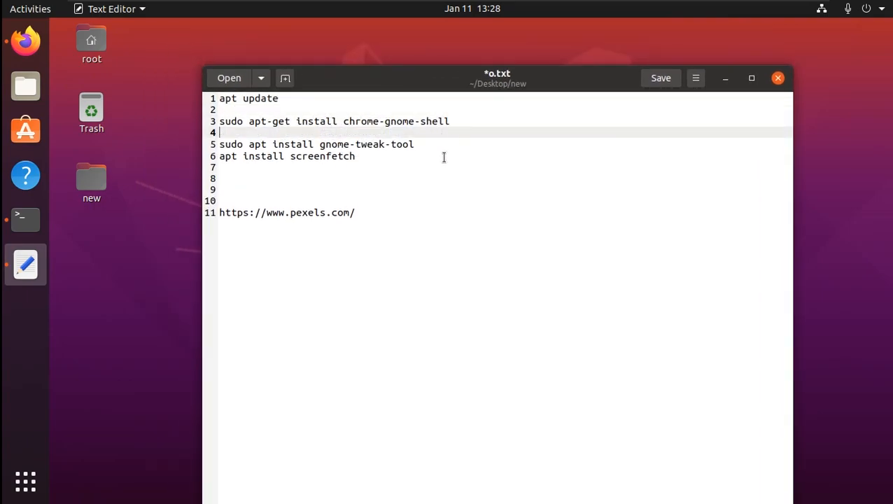
# Step: Copy the "sudo apt-get install chrome-gnome-shell" command from o.txt and minimize the text editor
pyautogui.moveTo(449, 122); pyautogui.dragTo(219, 122)
pyautogui.rightClick(337, 123)
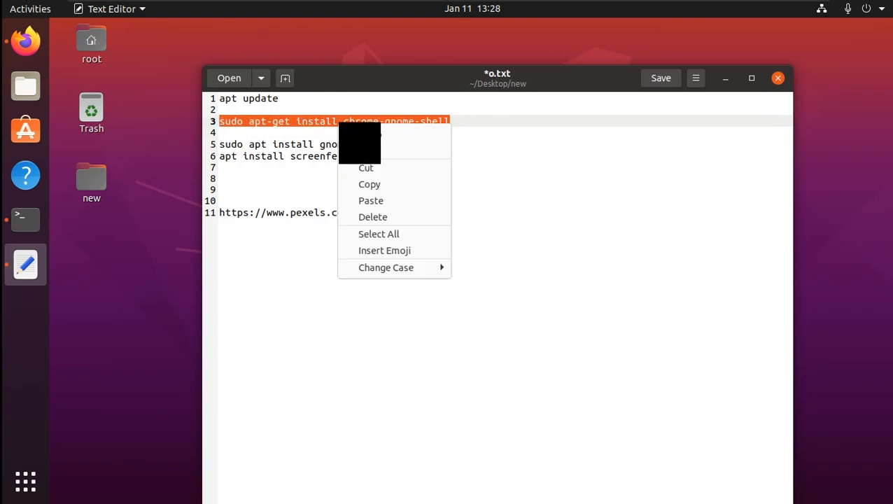
pyautogui.click(389, 184)
pyautogui.click(725, 78)
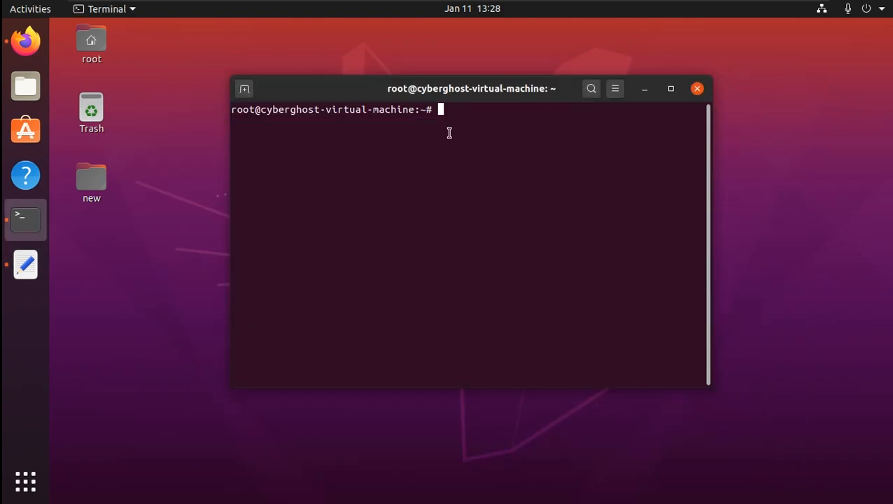
# Step: Run "sudo apt-get install chrome-gnome-shell" in the terminal and clear its output
pyautogui.hotkey('ctrl', 'shift', 'v')
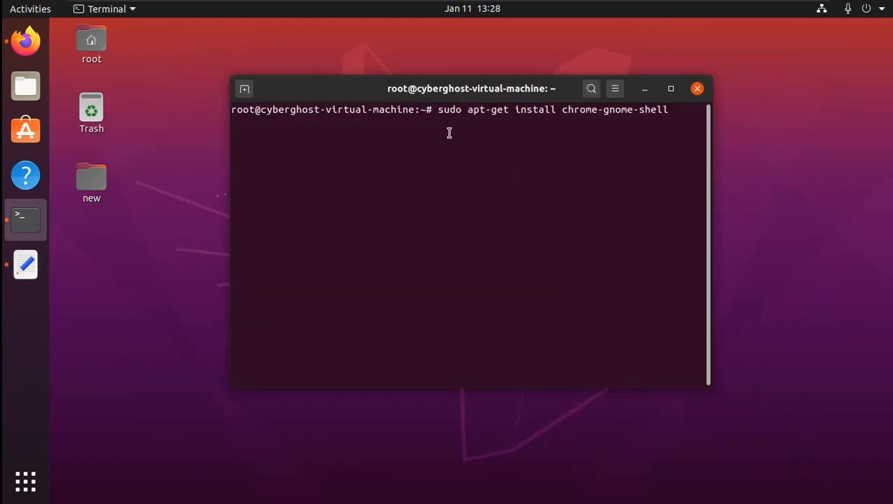
pyautogui.moveTo(435, 109); pyautogui.dragTo(682, 110)
pyautogui.click(682, 111)
pyautogui.press('Return')
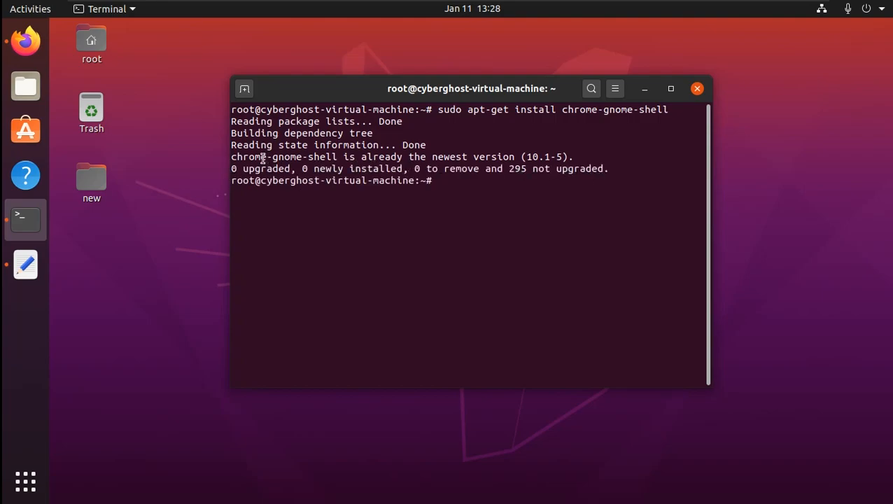
pyautogui.moveTo(247, 156); pyautogui.dragTo(427, 157)
pyautogui.click(470, 201)
pyautogui.write('clea')
pyautogui.write('r')
pyautogui.press('Return')
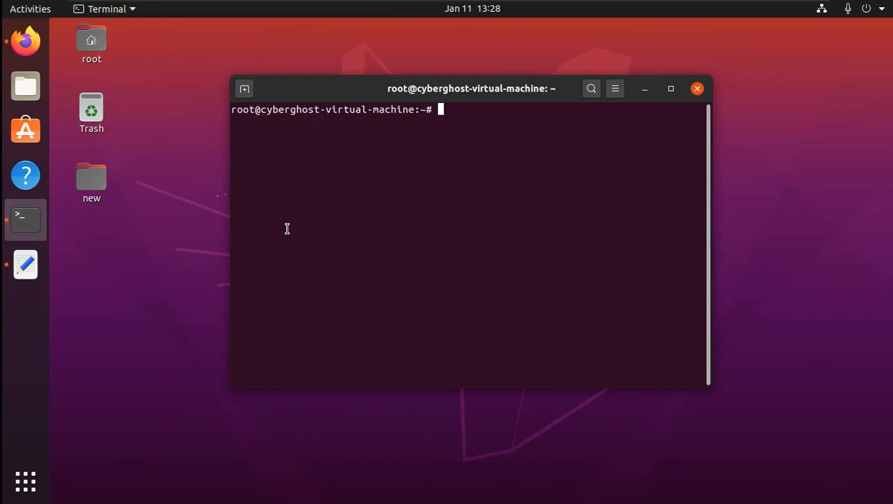
pyautogui.click(28, 270)
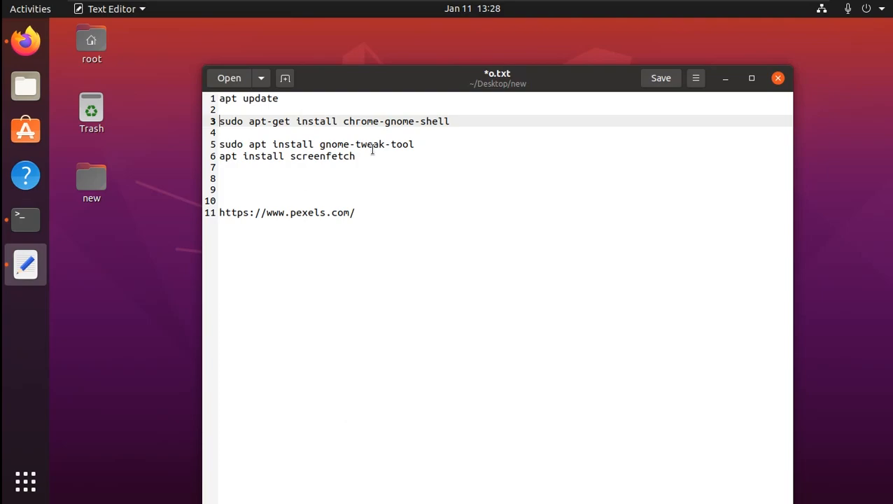
pyautogui.click(724, 80)
pyautogui.moveTo(527, 96); pyautogui.dragTo(503, 86)
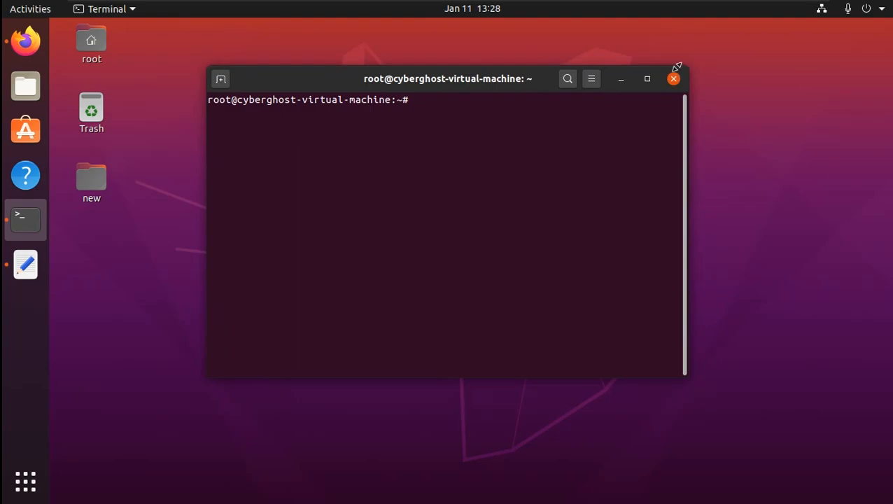
# Step: Minimize the terminal, switch to Firefox and open extensions.gnome.org through the GNOME Shell integration add-on
pyautogui.click(621, 80)
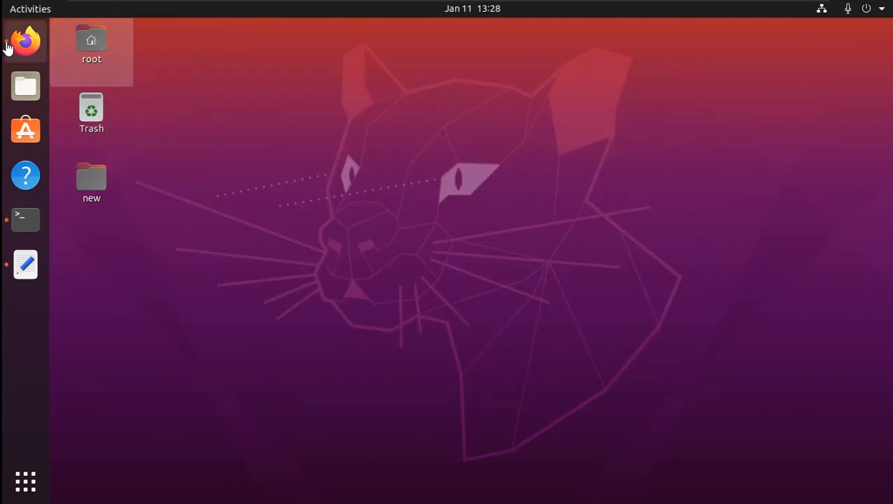
pyautogui.click(24, 43)
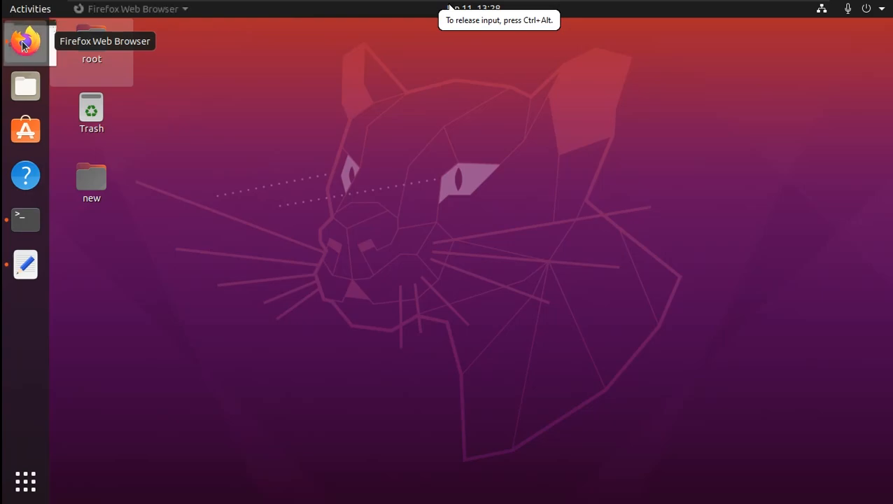
pyautogui.click(817, 64)
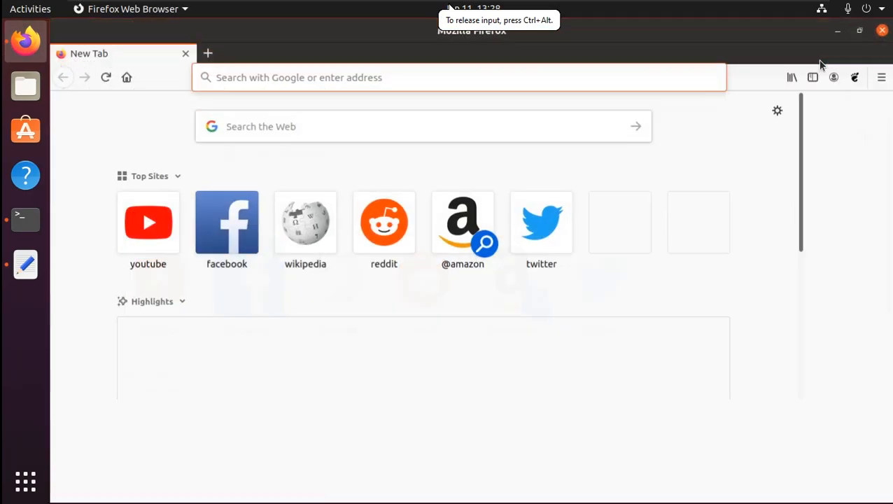
pyautogui.click(855, 78)
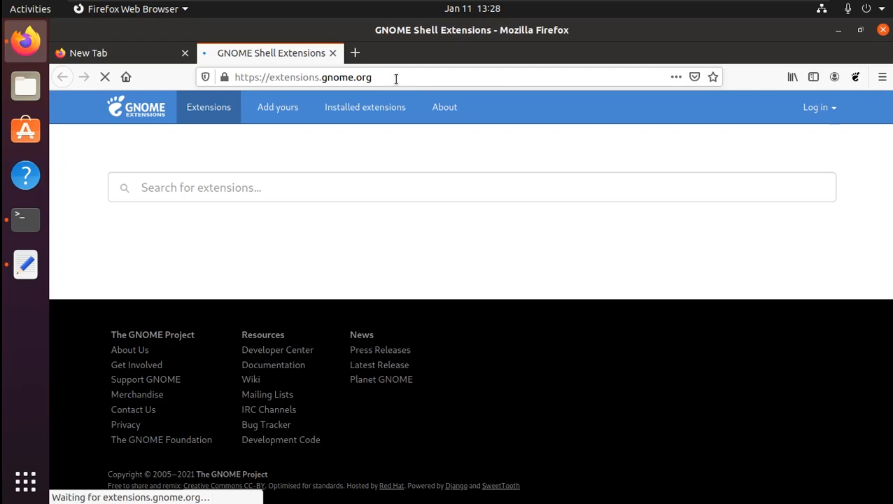
pyautogui.moveTo(389, 78); pyautogui.dragTo(221, 73)
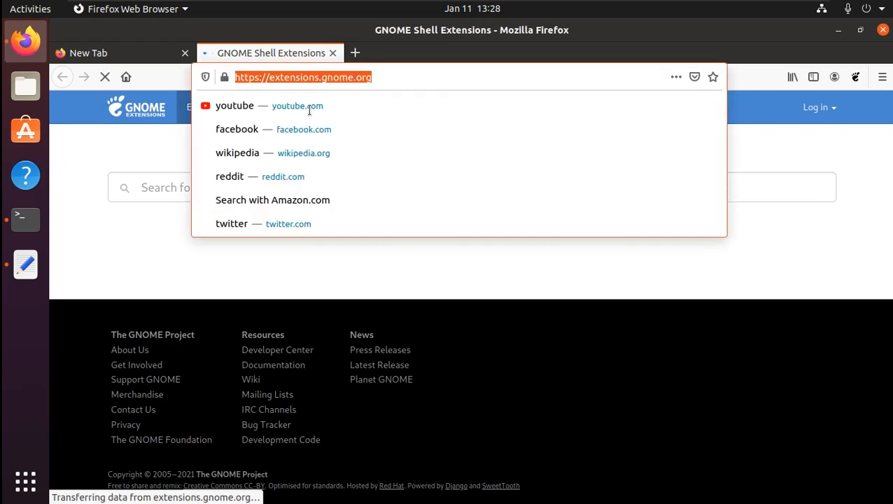
pyautogui.click(75, 150)
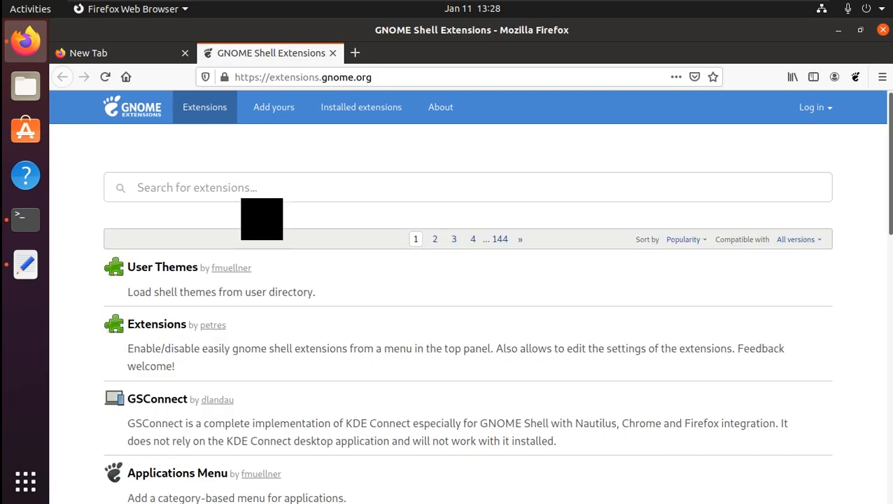
# Step: Search the GNOME extensions site for "DASH to panel" and open the Dash to Panel extension page
pyautogui.click(204, 188)
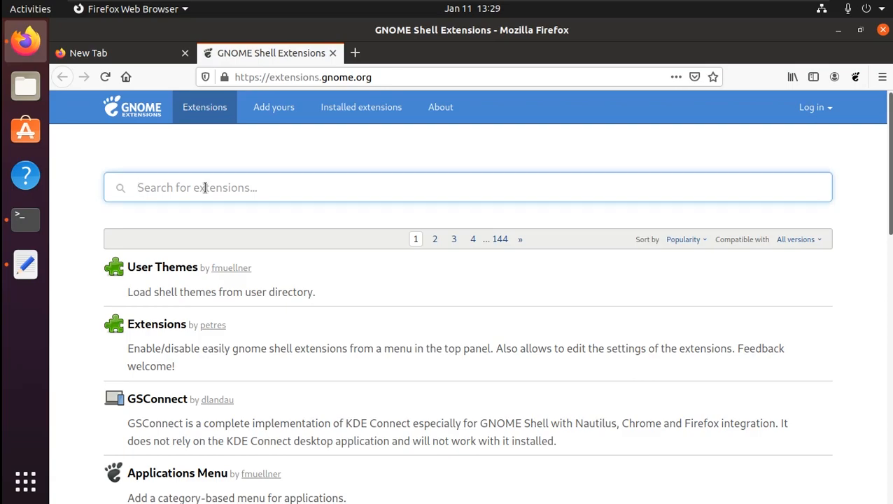
pyautogui.write('DAS')
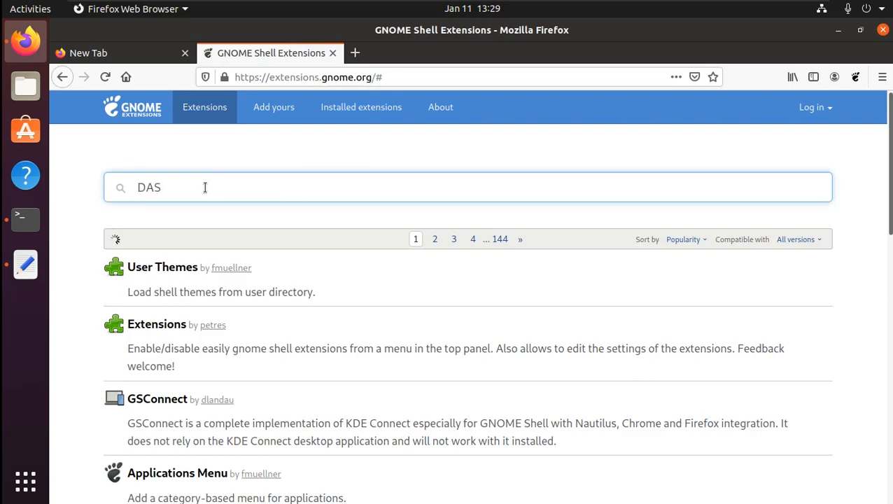
pyautogui.write('H to')
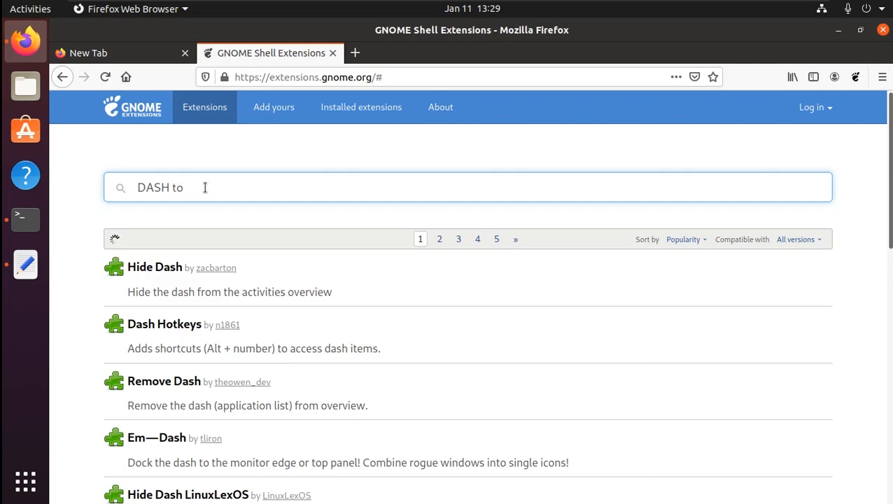
pyautogui.write(' panel')
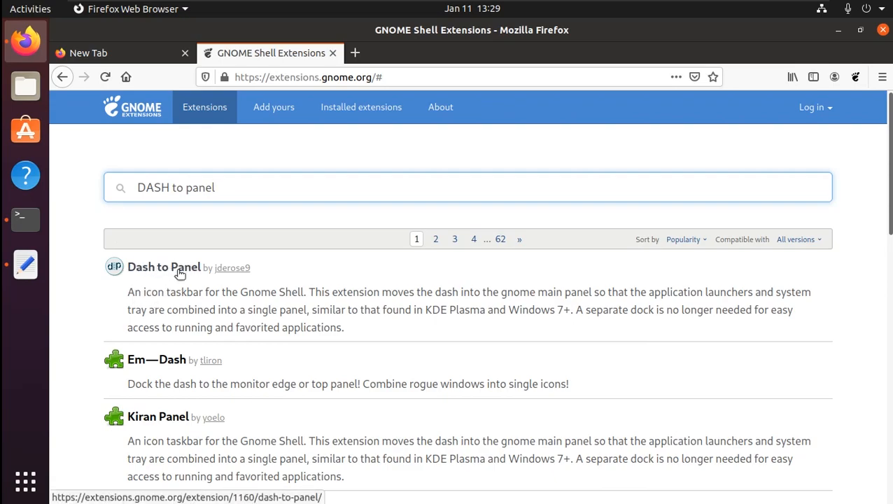
pyautogui.click(179, 272)
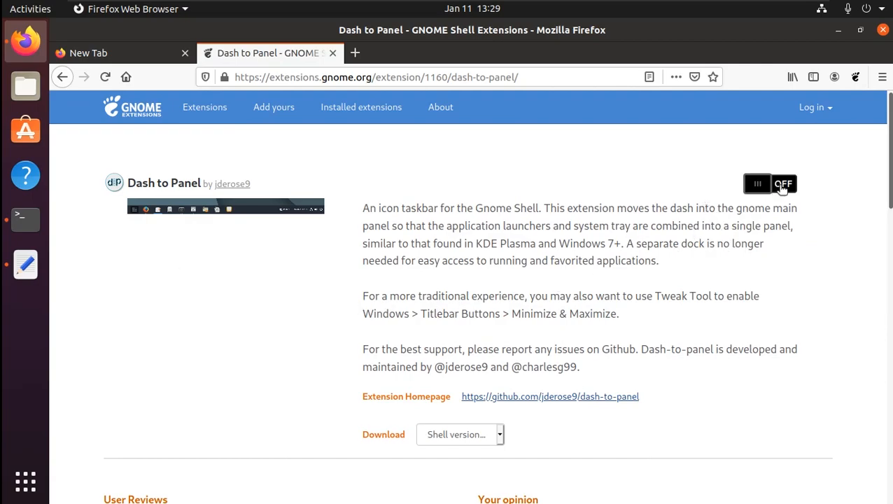
# Step: View the GNOME Shell integration add-on's details, return to the Dash to Panel page and check its extensions.gnome.org address
pyautogui.rightClick(856, 78)
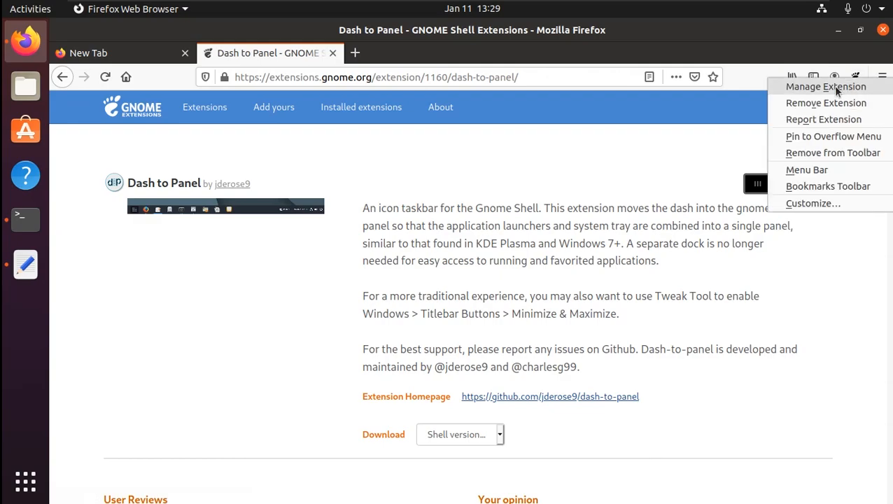
pyautogui.click(837, 88)
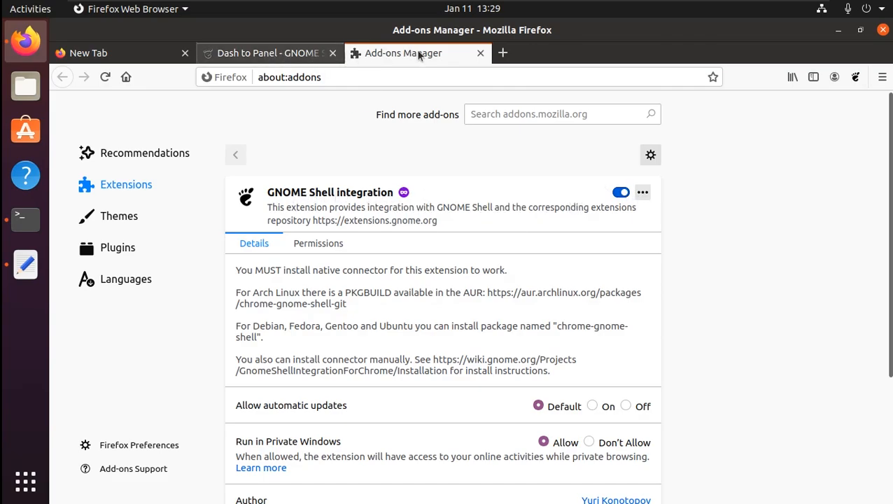
pyautogui.click(480, 54)
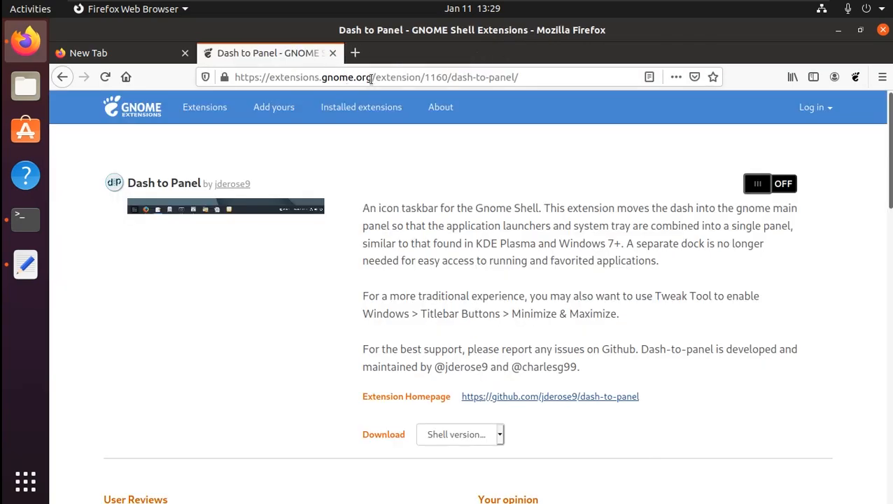
pyautogui.moveTo(371, 78); pyautogui.dragTo(235, 77)
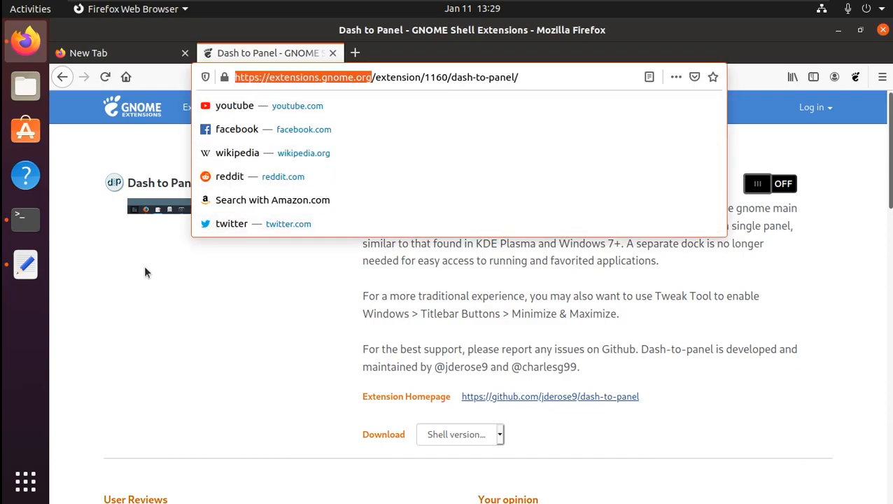
pyautogui.click(105, 262)
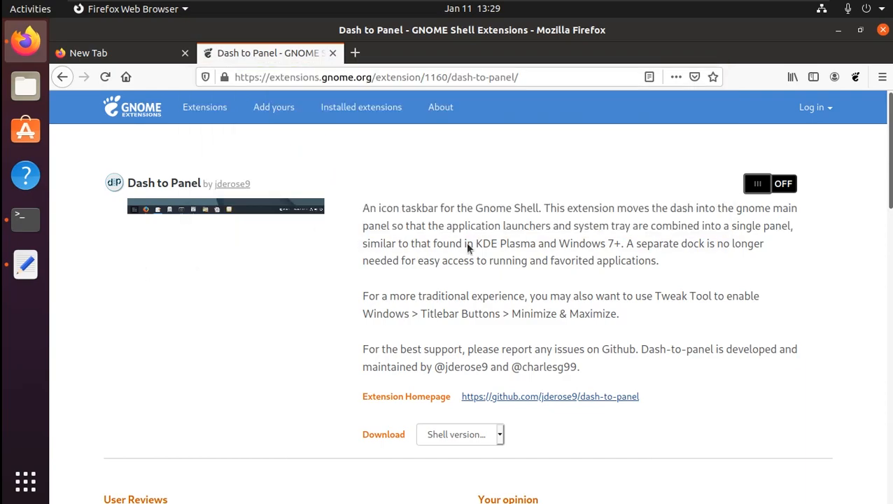
# Step: Turn on the Dash to Panel extension and confirm its download and installation
pyautogui.click(783, 186)
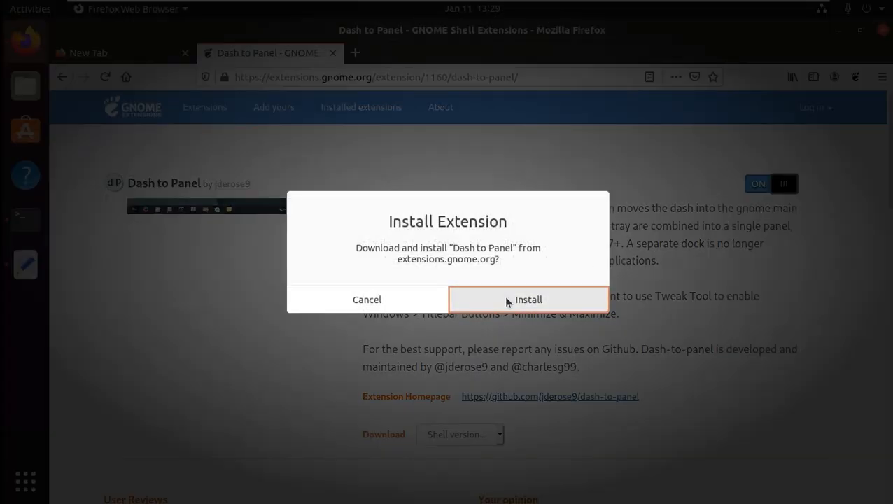
pyautogui.click(529, 299)
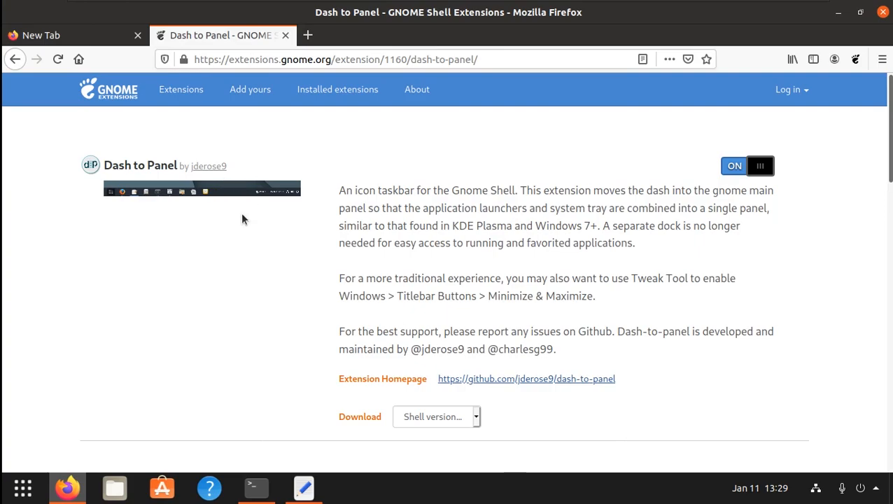
# Step: Return to the extensions list, search for "arc menu" and open the Arc Menu extension page
pyautogui.click(15, 60)
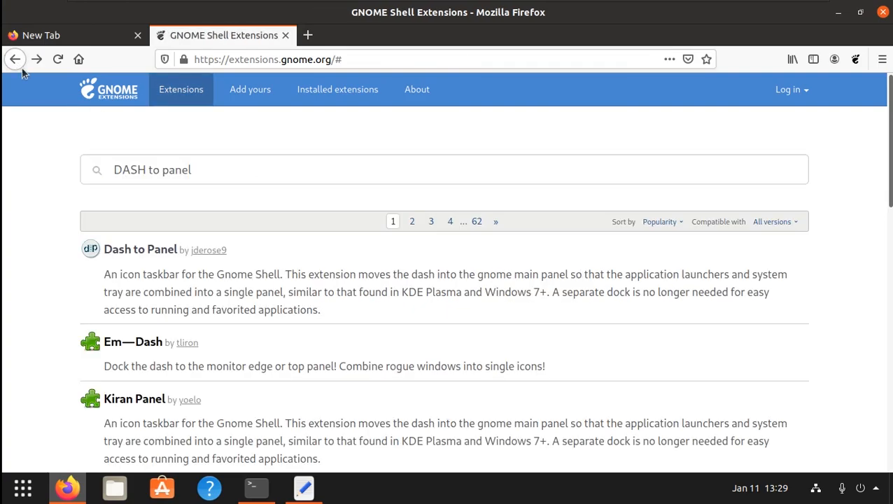
pyautogui.click(208, 169)
pyautogui.moveTo(208, 170); pyautogui.dragTo(114, 168)
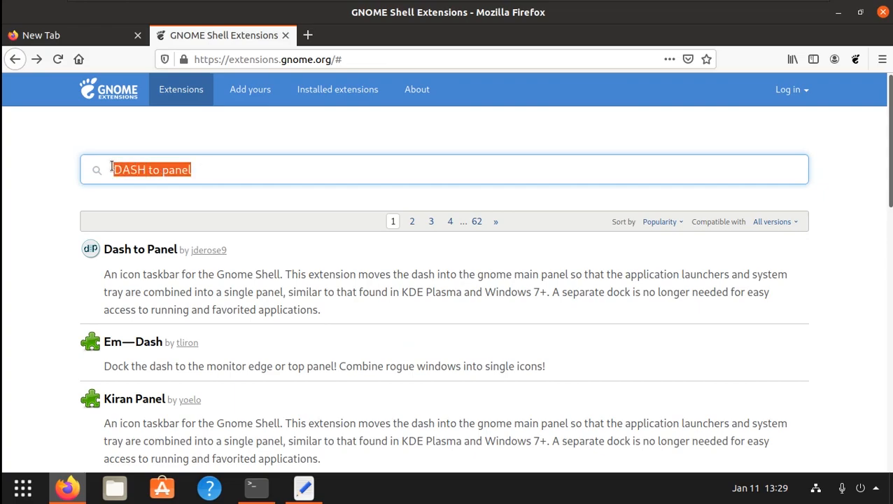
pyautogui.press('BackSpace')
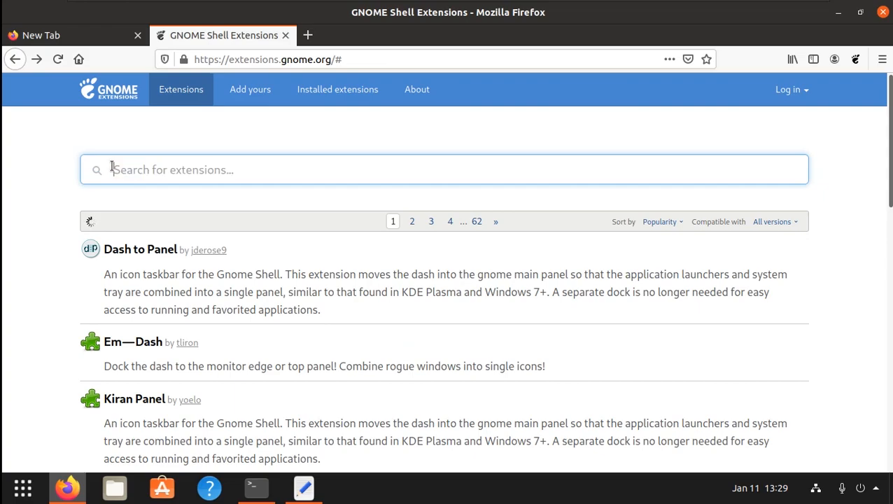
pyautogui.write('arc')
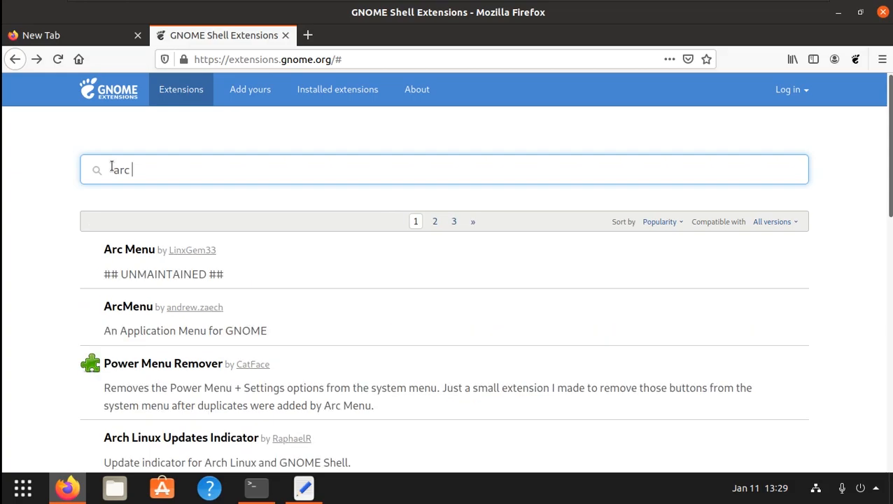
pyautogui.write(' menu')
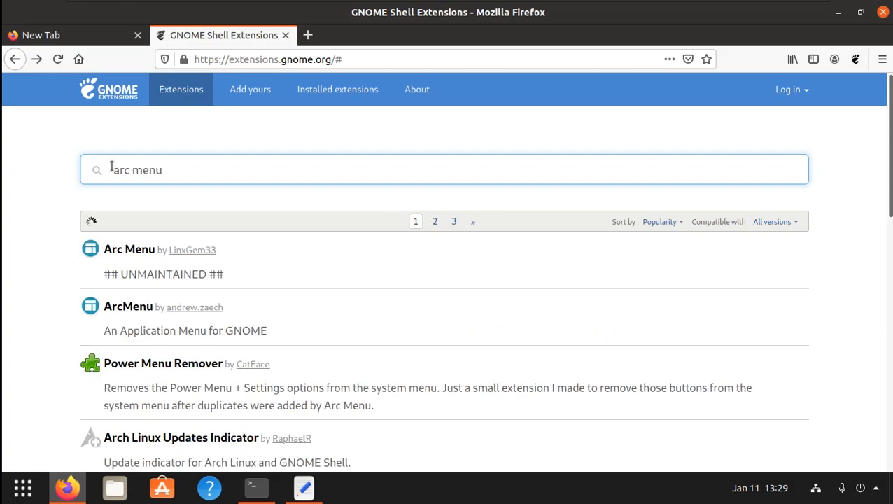
pyautogui.click(141, 254)
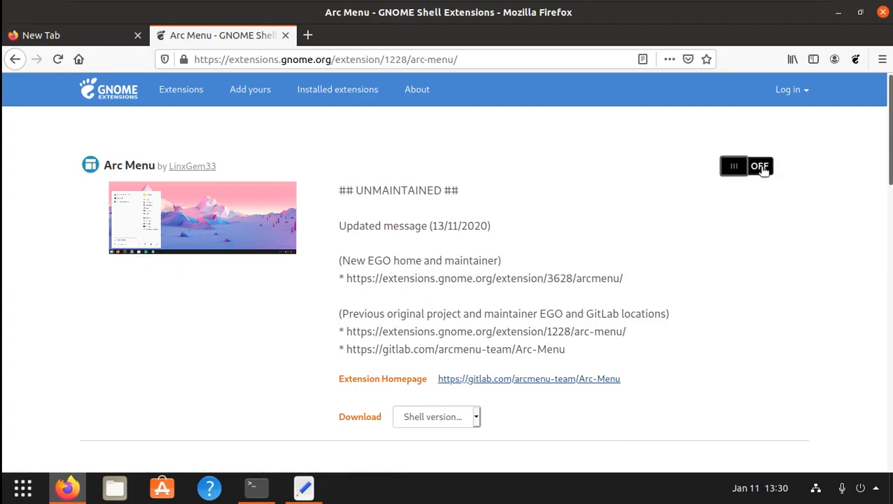
# Step: Install the Arc Menu extension and try out its new menu in the taskbar
pyautogui.click(761, 166)
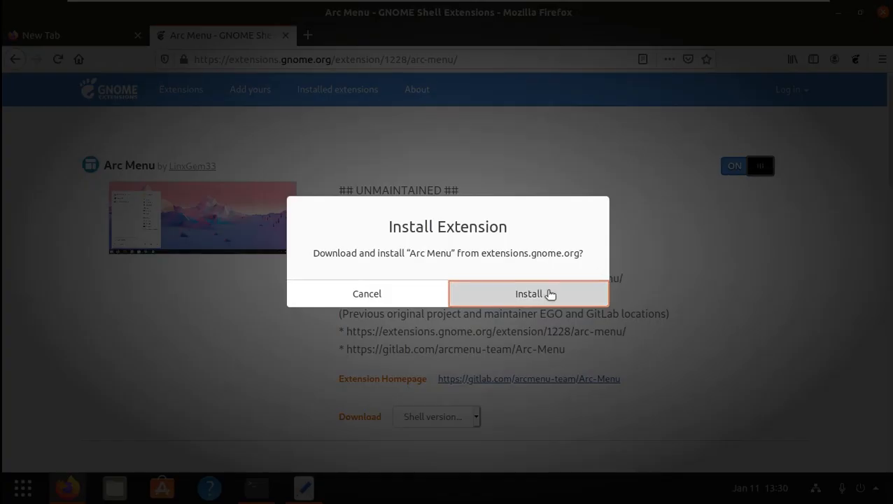
pyautogui.click(548, 292)
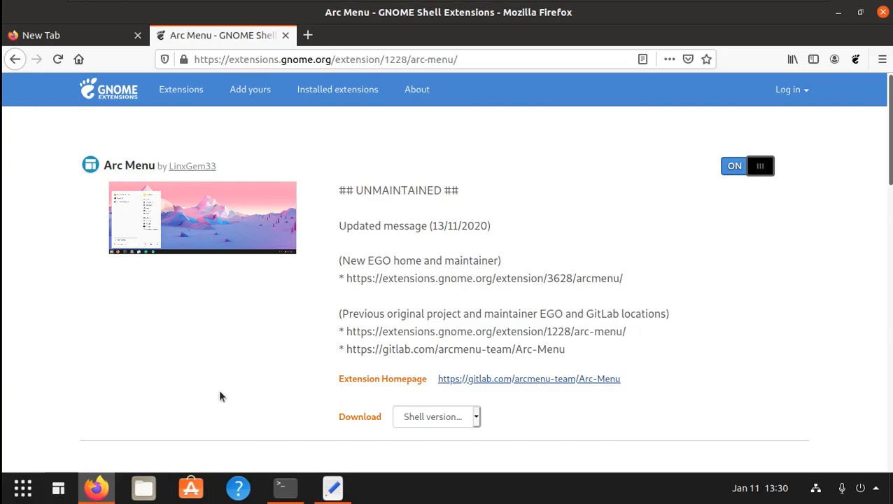
pyautogui.click(58, 488)
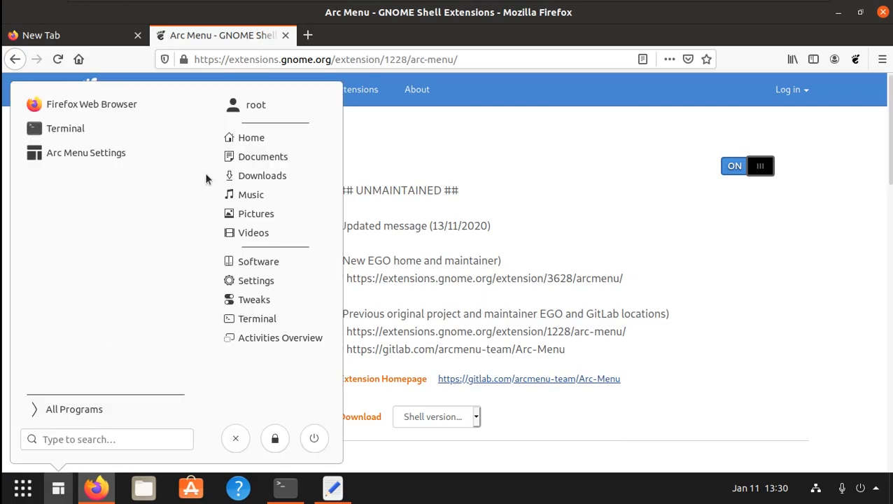
pyautogui.click(62, 493)
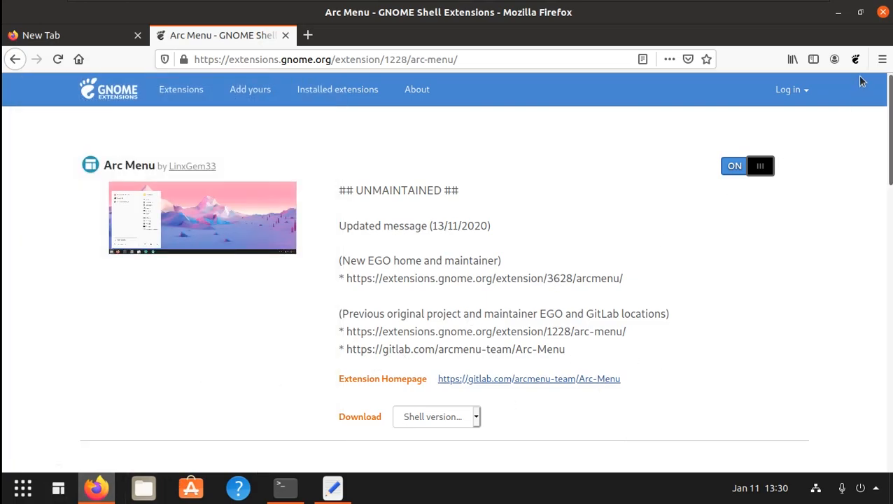
# Step: Minimize Firefox, open the Dash to Panel settings from the taskbar and move the settings window toward the screen's centre
pyautogui.click(839, 12)
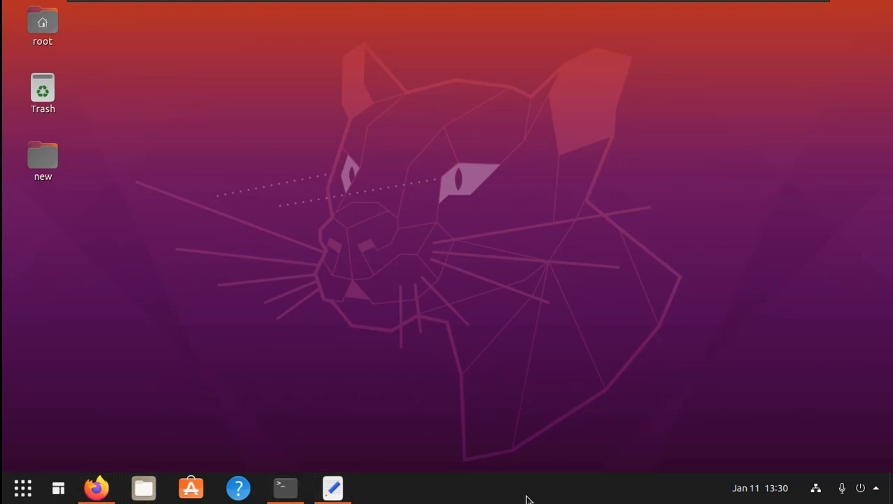
pyautogui.rightClick(648, 494)
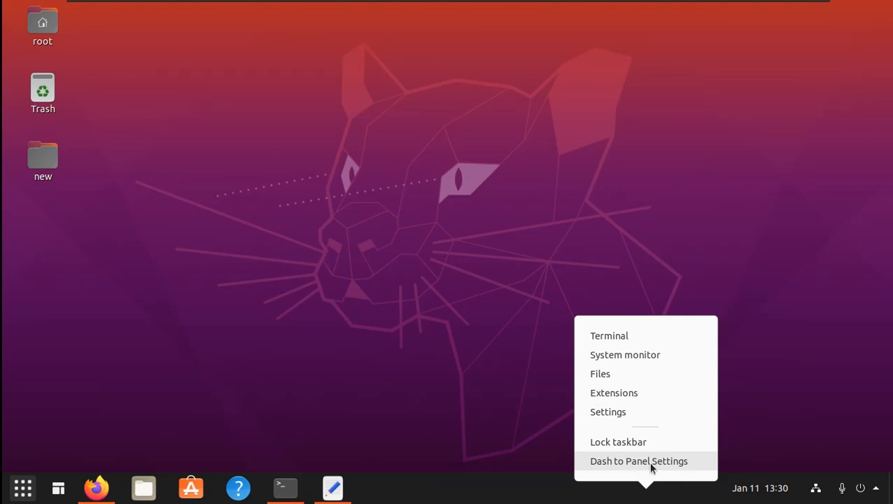
pyautogui.click(651, 462)
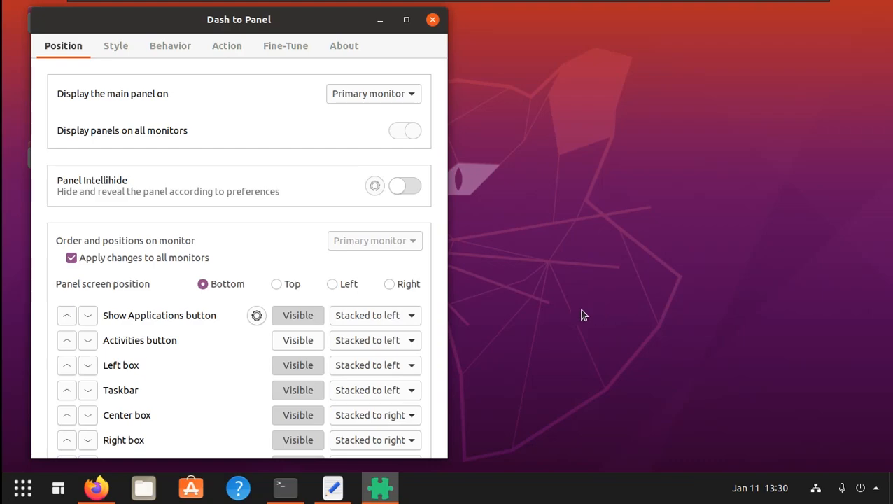
pyautogui.moveTo(257, 23); pyautogui.dragTo(438, 27)
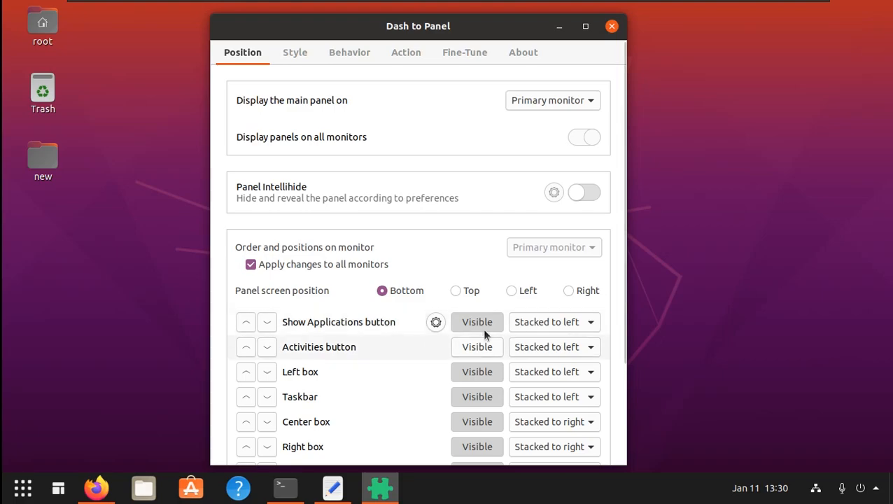
# Step: Check what the Show Applications button does, hide it from the panel and close the Dash to Panel settings
pyautogui.click(19, 495)
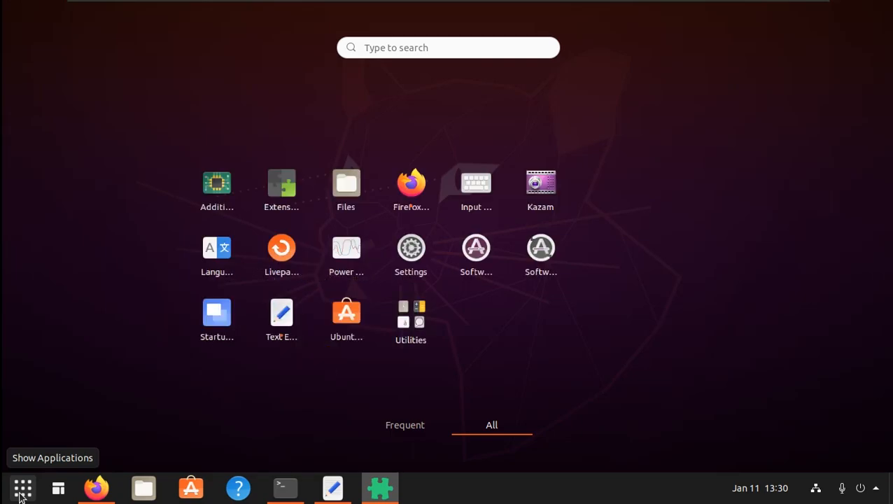
pyautogui.click(20, 496)
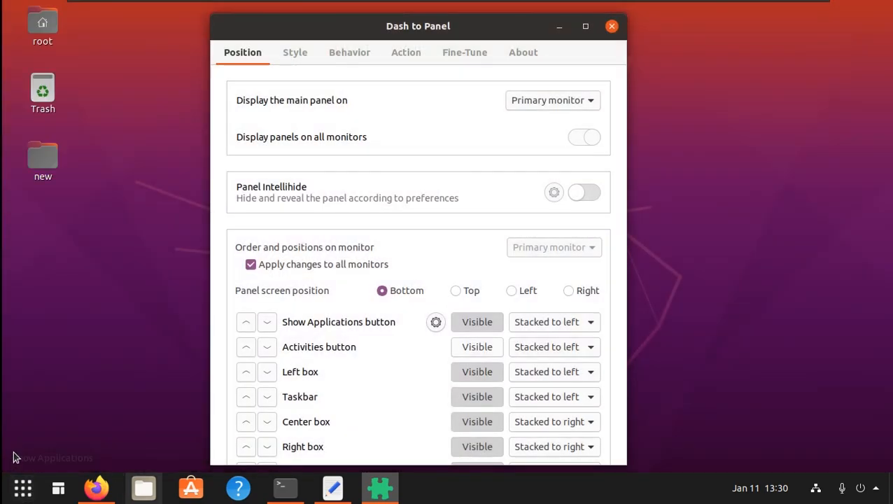
pyautogui.click(475, 322)
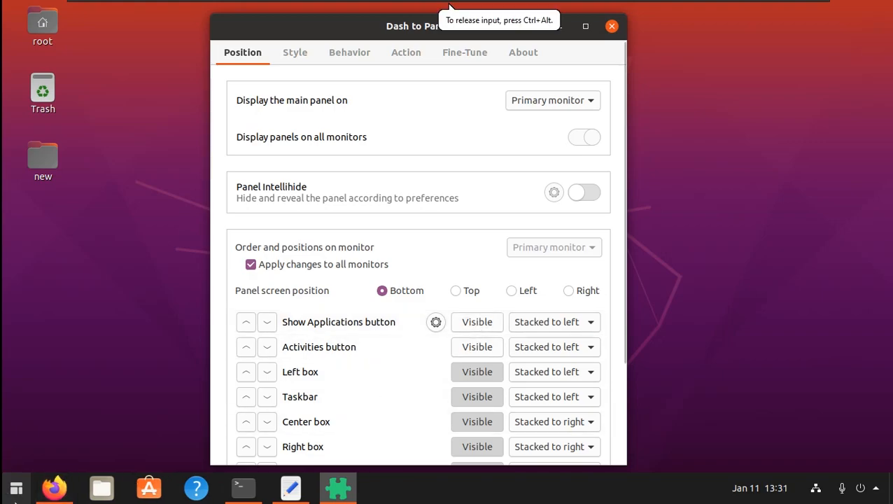
pyautogui.click(613, 28)
# Step: Preview the Arc Menu, then open Arc Menu Settings at the Menu Layout page
pyautogui.click(16, 489)
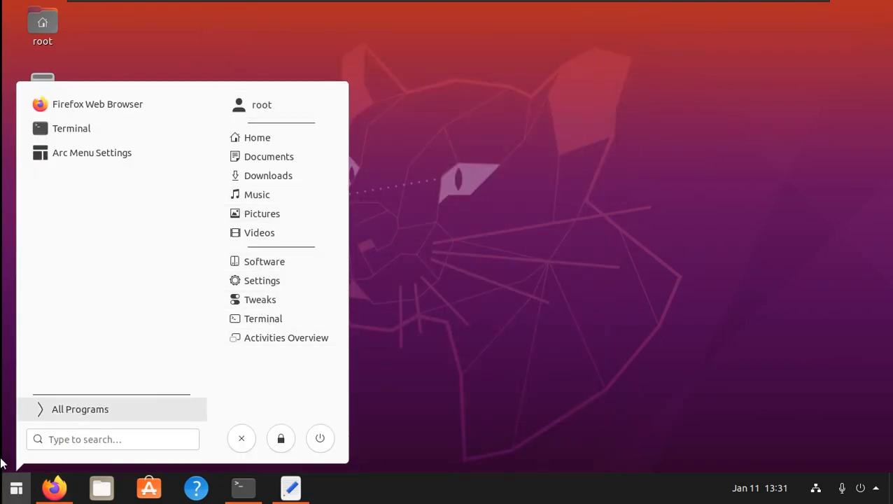
pyautogui.click(14, 494)
pyautogui.rightClick(14, 494)
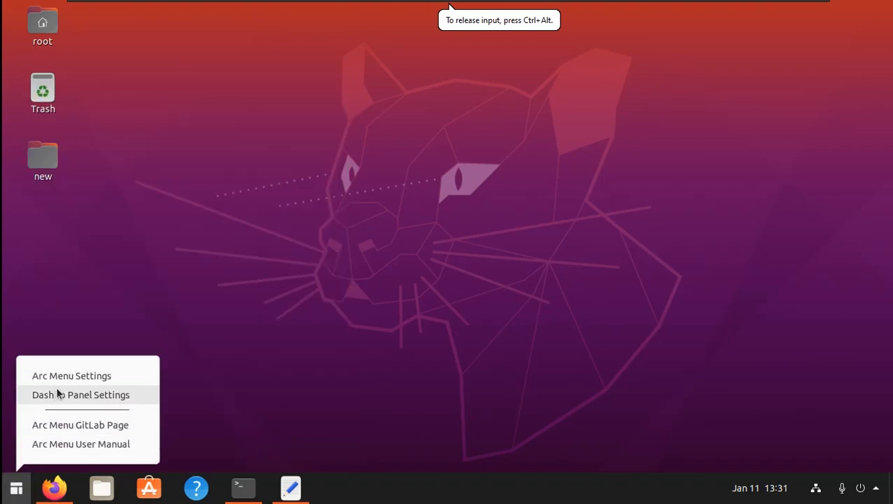
pyautogui.click(96, 377)
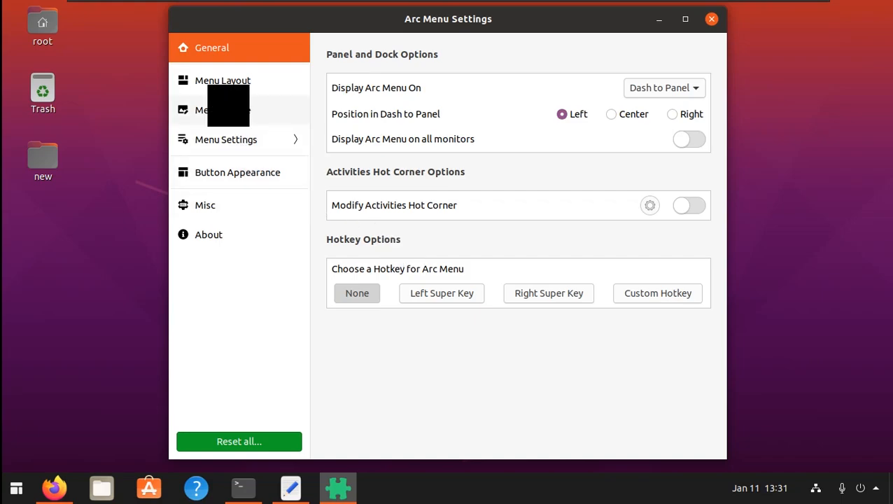
pyautogui.click(221, 83)
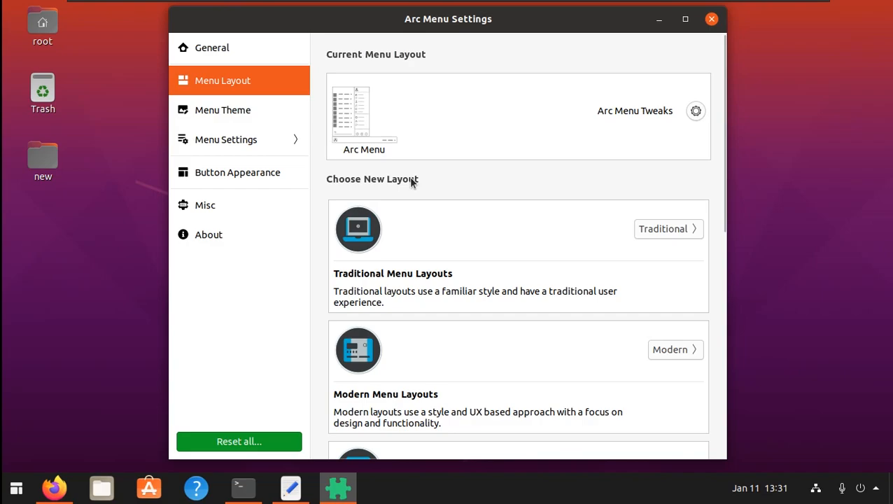
# Step: Apply the traditional Brisk Menu Style layout to Arc Menu and preview the resulting menu
pyautogui.click(666, 229)
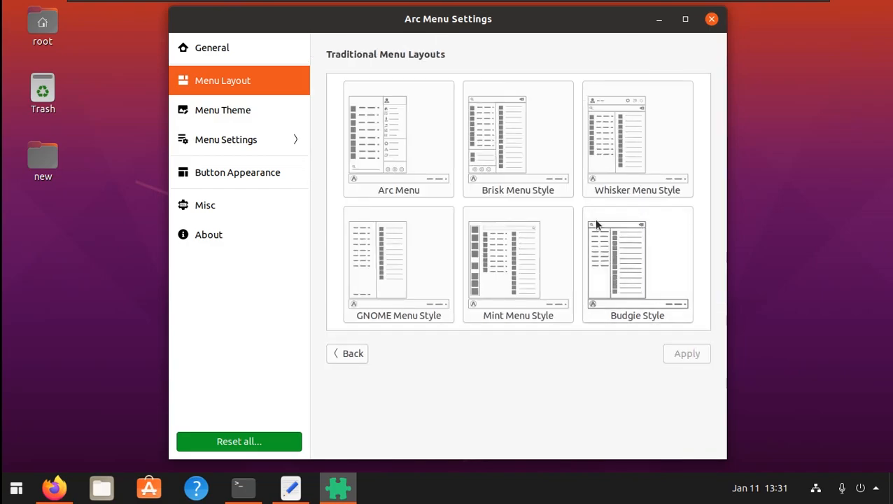
pyautogui.click(504, 143)
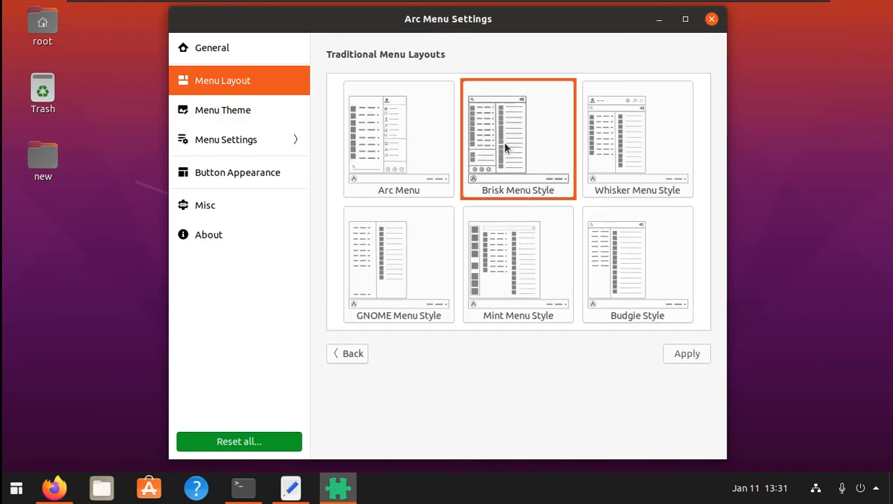
pyautogui.click(677, 357)
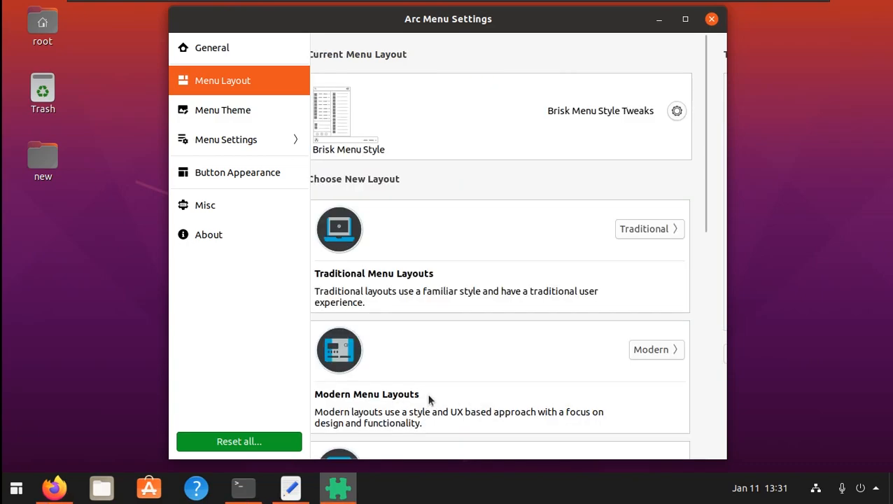
pyautogui.click(15, 486)
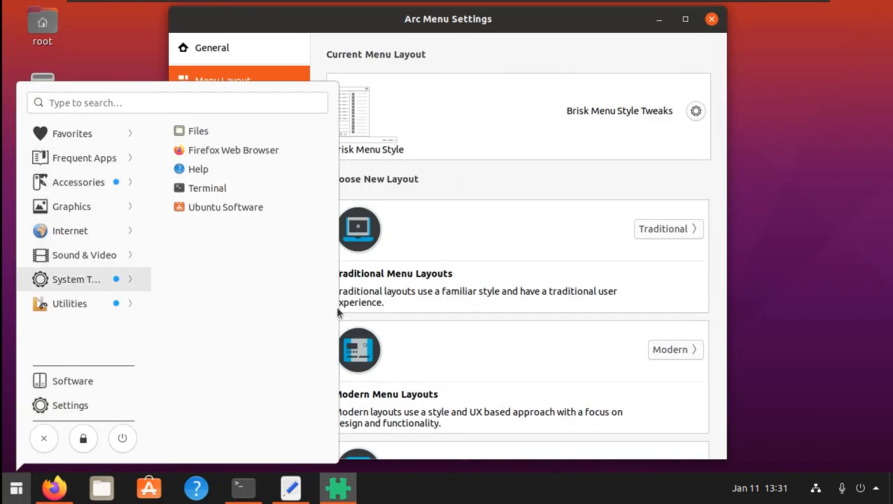
pyautogui.click(546, 29)
# Step: Apply the traditional Budgie Style layout to Arc Menu
pyautogui.click(682, 230)
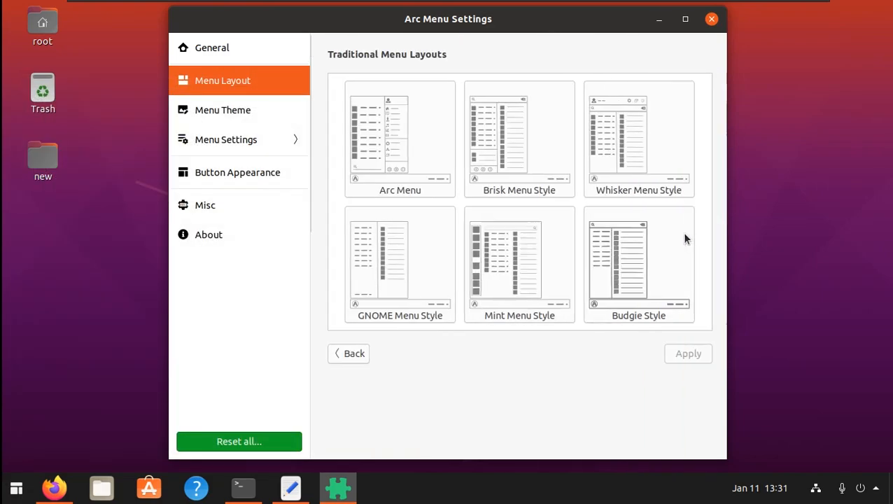
pyautogui.click(625, 280)
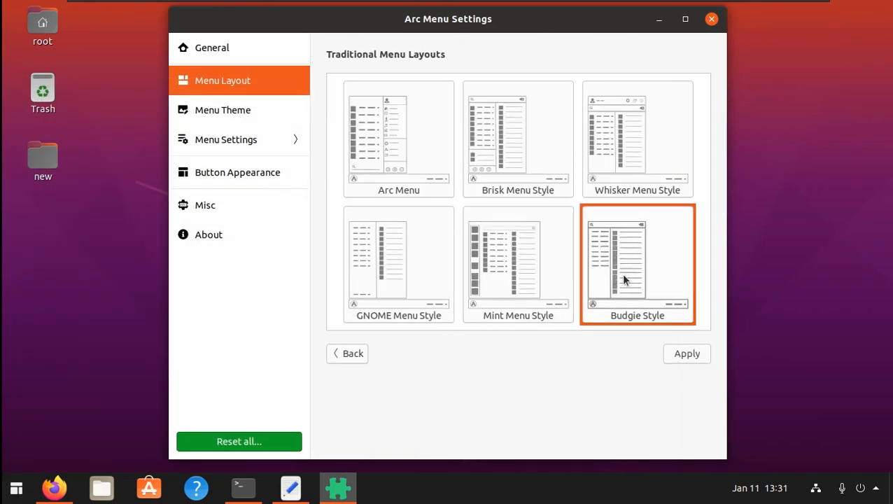
pyautogui.click(687, 355)
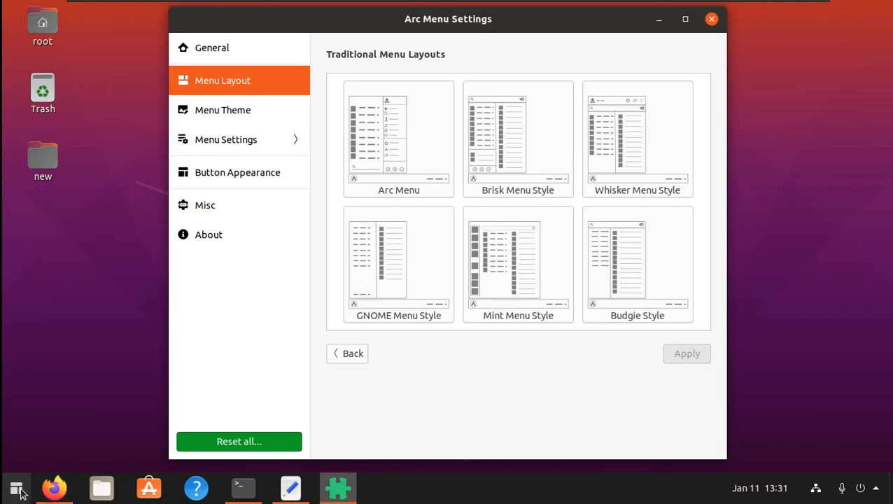
# Step: Preview the Budgie Style menu and apply the modern Windows 10 Style layout to Arc Menu
pyautogui.click(18, 488)
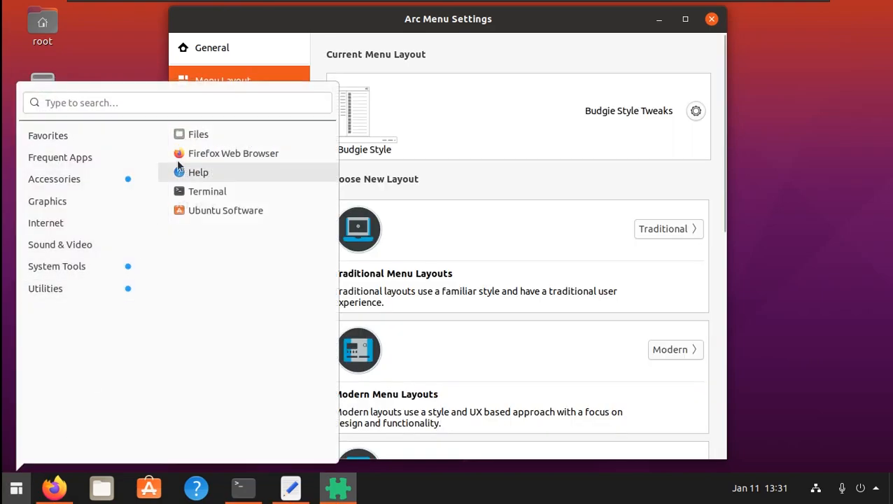
pyautogui.click(497, 31)
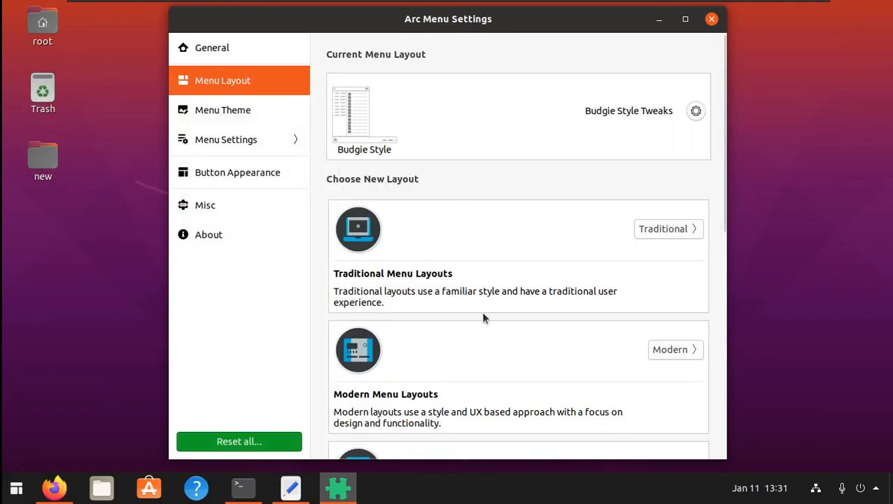
pyautogui.scroll(-1, 482, 314)
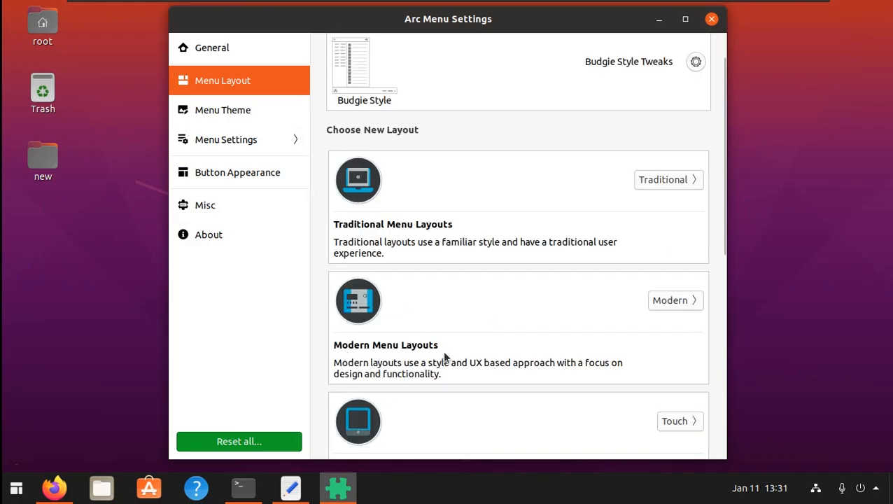
pyautogui.click(672, 301)
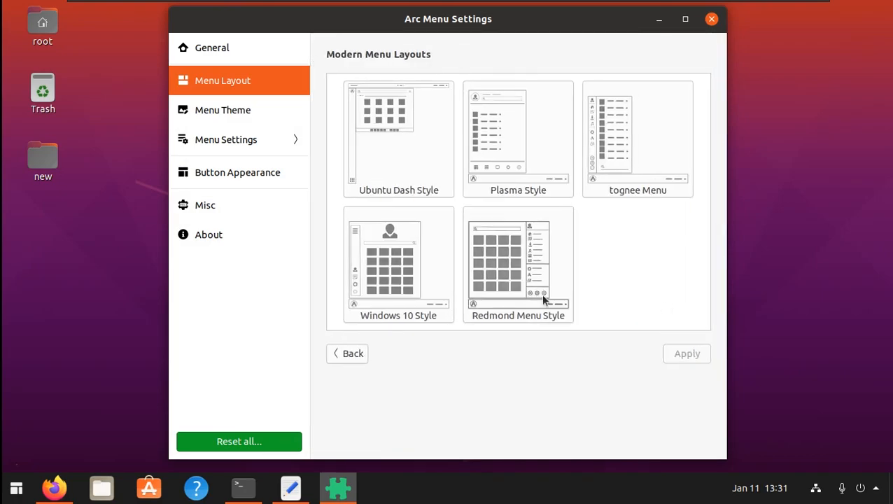
pyautogui.click(401, 275)
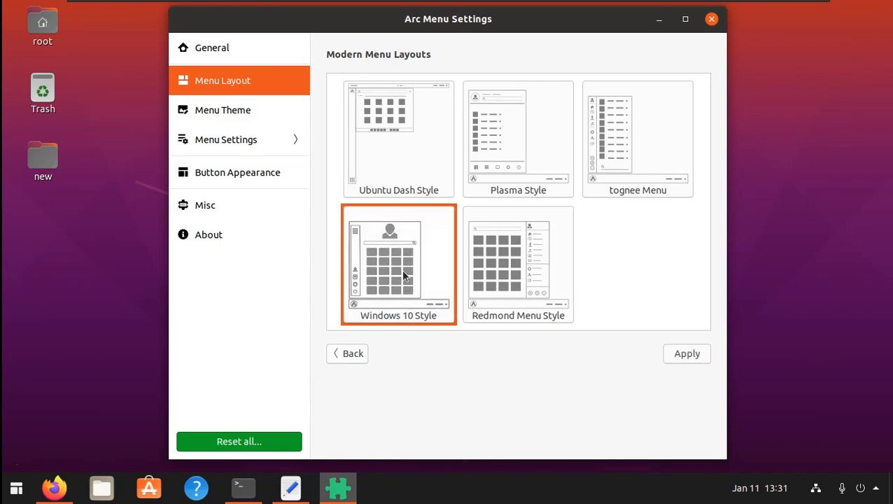
pyautogui.click(685, 354)
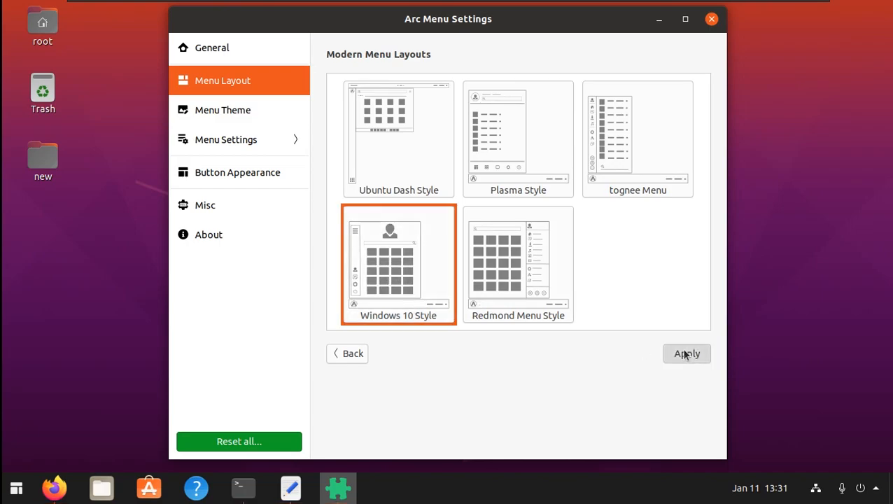
# Step: Preview the Windows 10 Style menu, browse its application grid and close Arc Menu Settings
pyautogui.click(17, 488)
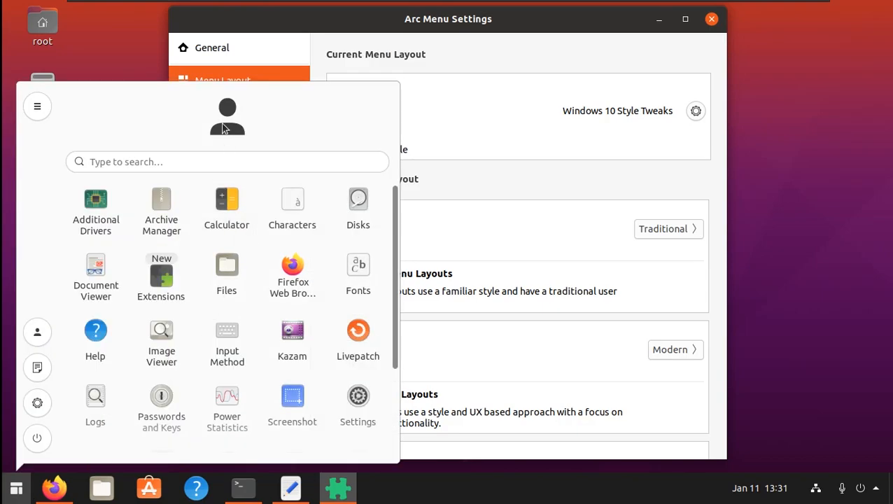
pyautogui.scroll(-3, 393, 330)
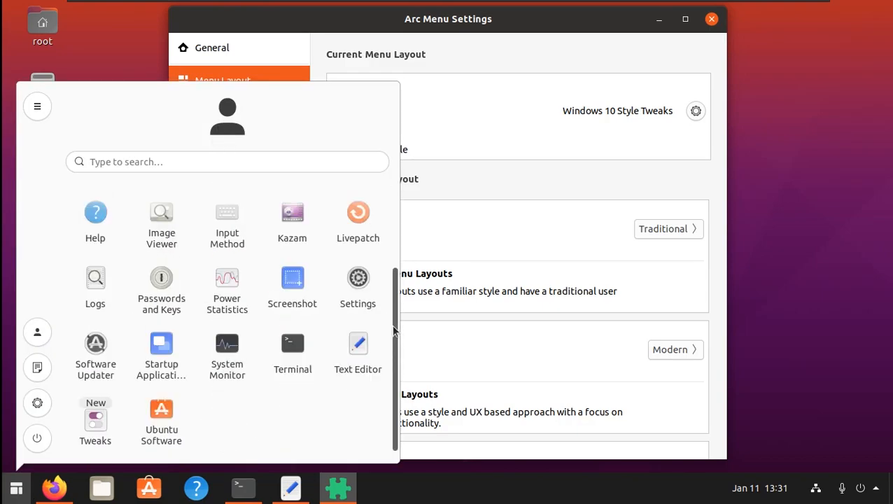
pyautogui.scroll(2, 323, 336)
pyautogui.scroll(-2, 322, 330)
pyautogui.scroll(2, 323, 330)
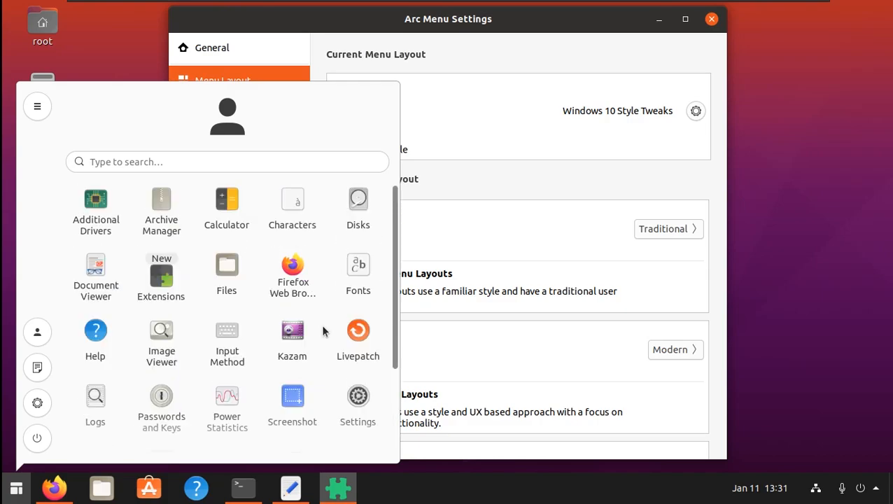
pyautogui.click(542, 23)
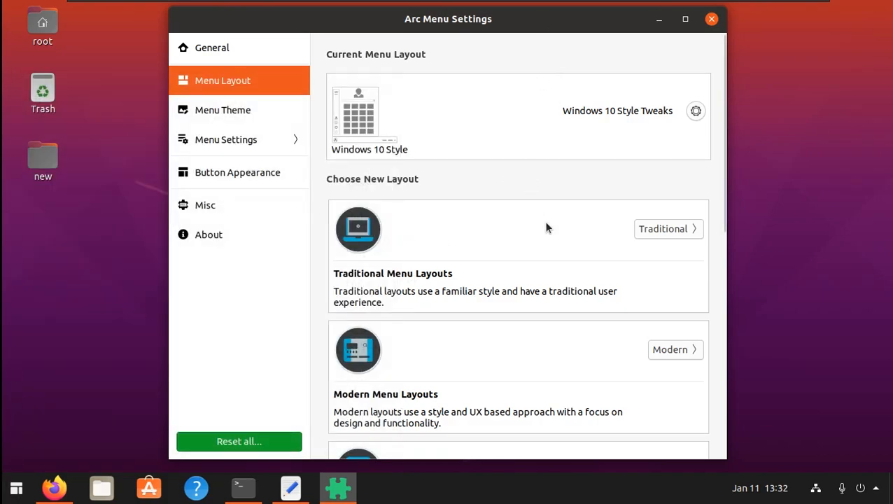
pyautogui.click(712, 20)
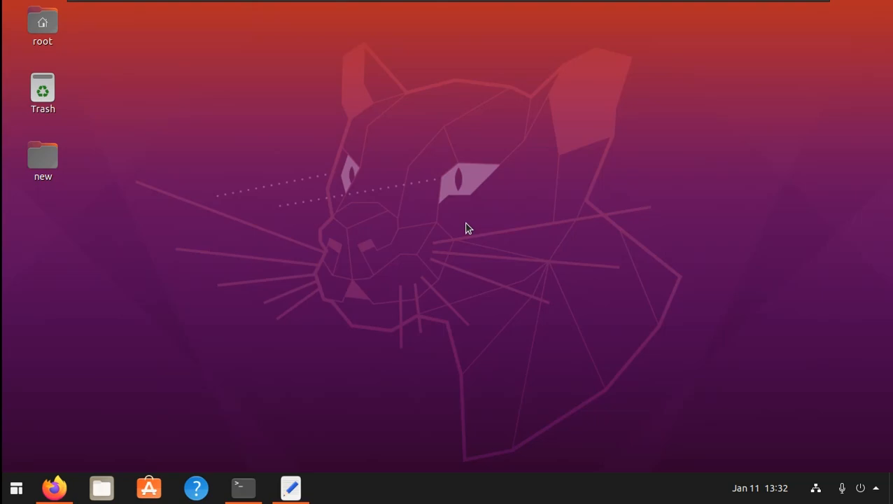
# Step: Switch to Firefox, replace the Arc Menu tab with a new one and search the web for "gnome look"
pyautogui.click(61, 493)
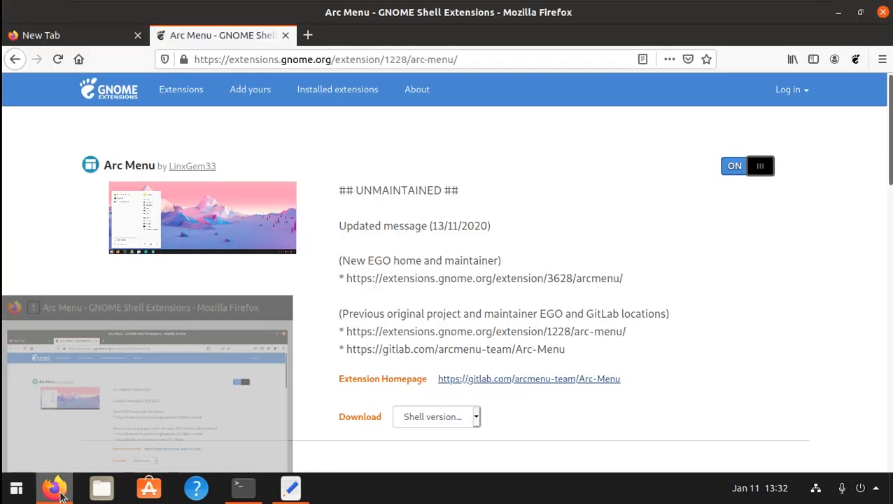
pyautogui.click(307, 35)
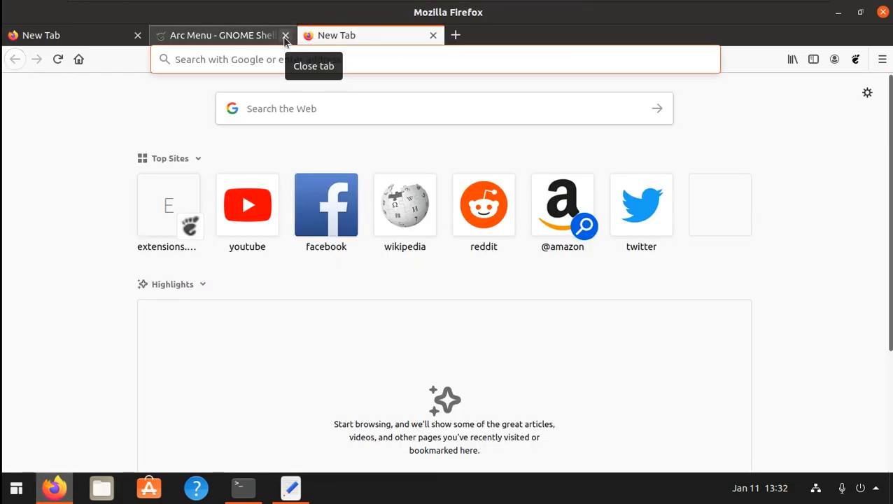
pyautogui.click(284, 37)
pyautogui.click(280, 61)
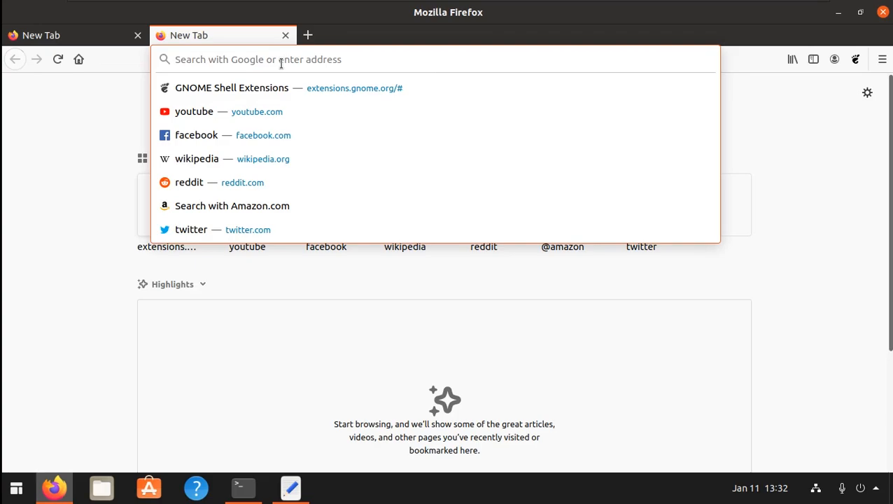
pyautogui.write('go')
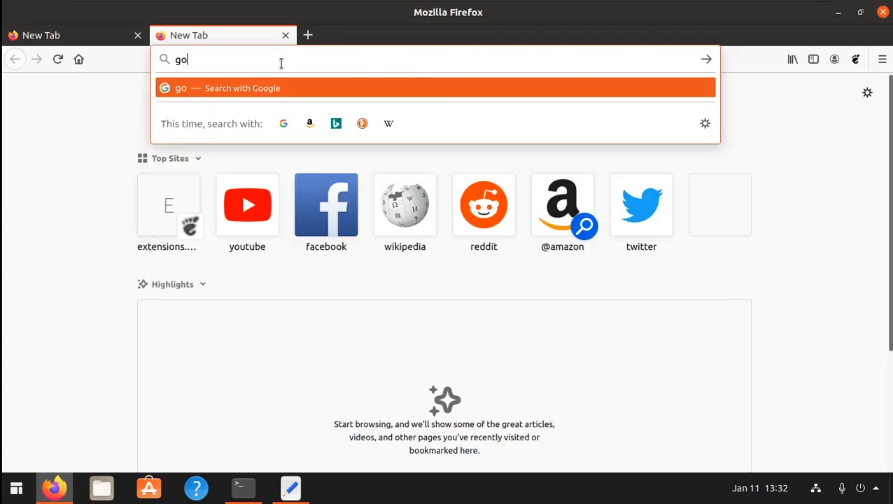
pyautogui.press('BackSpace')
pyautogui.write('nome look')
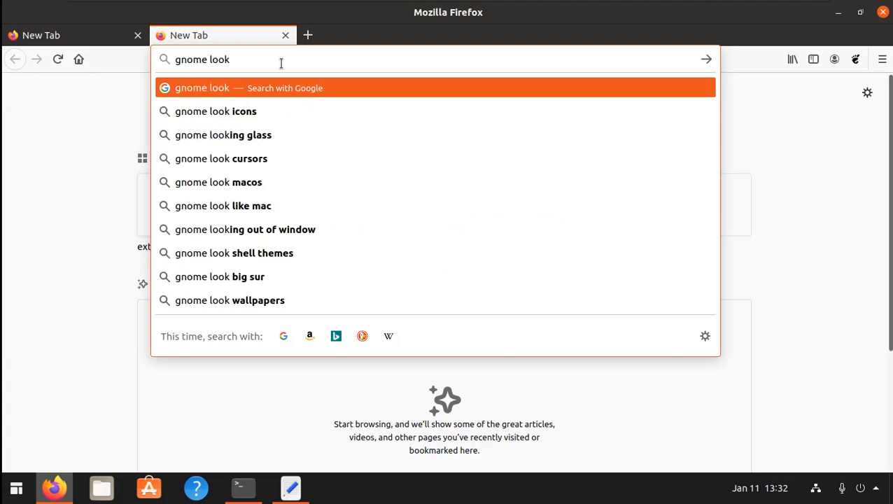
pyautogui.press('Return')
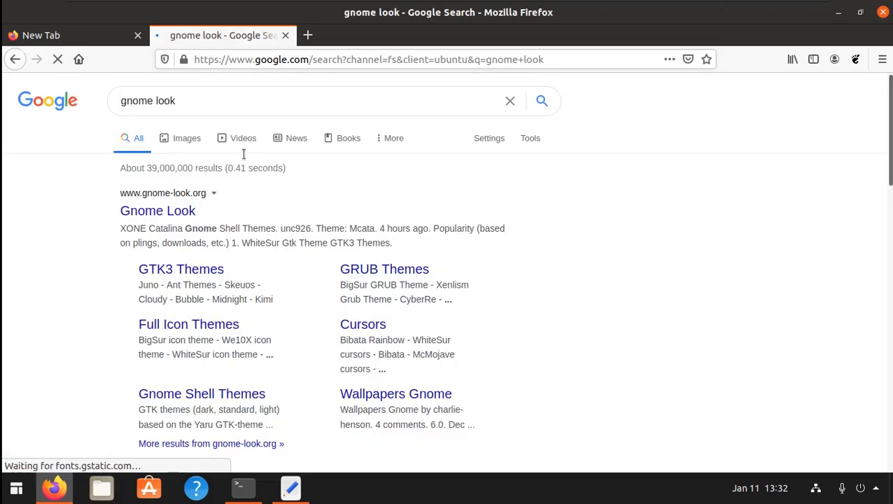
# Step: Open the Gnome Look website from the search results and search it for "layan"
pyautogui.moveTo(119, 100); pyautogui.dragTo(117, 125)
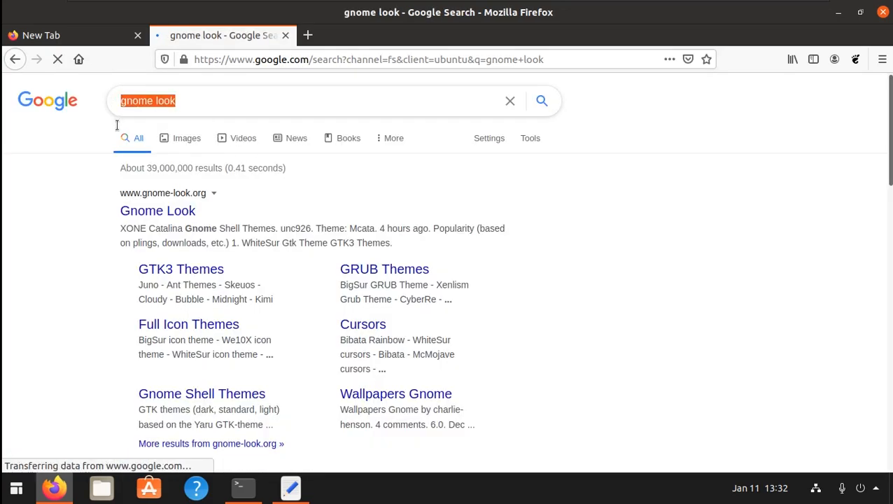
pyautogui.click(158, 213)
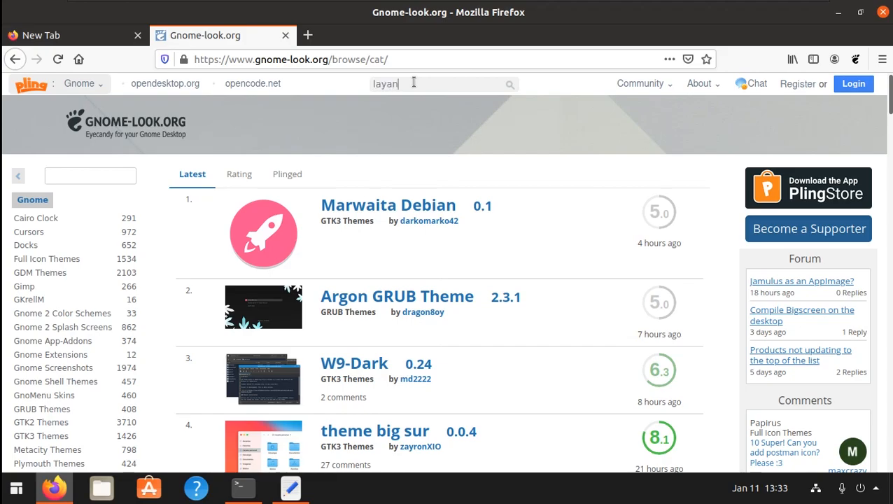
pyautogui.moveTo(400, 83); pyautogui.dragTo(370, 83)
pyautogui.press('Return')
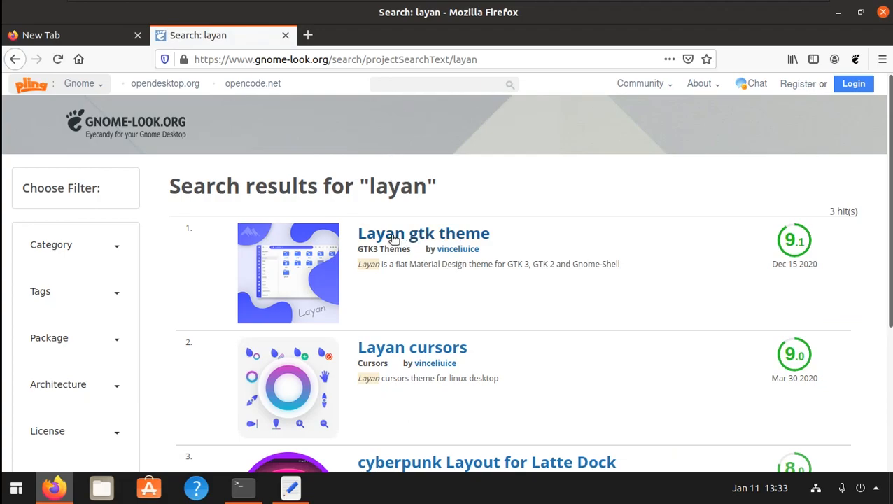
# Step: Open the Layan gtk theme and Layan cursors results in separate new tabs
pyautogui.rightClick(431, 240)
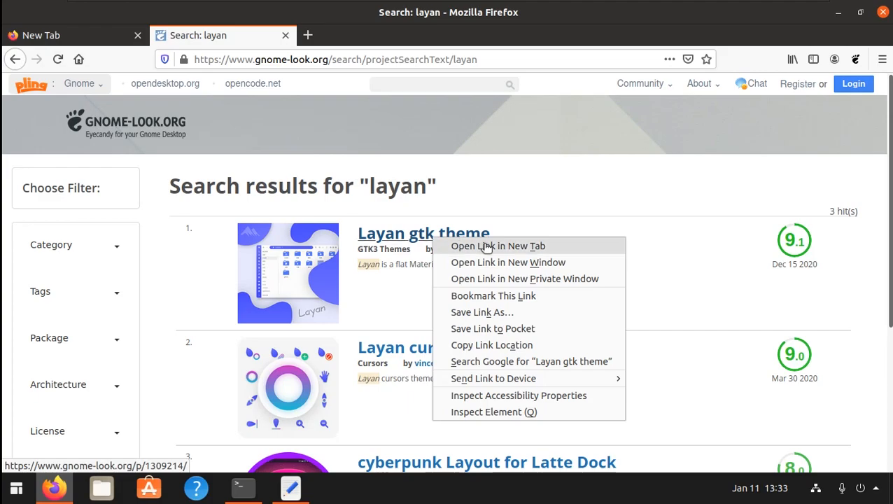
pyautogui.click(483, 246)
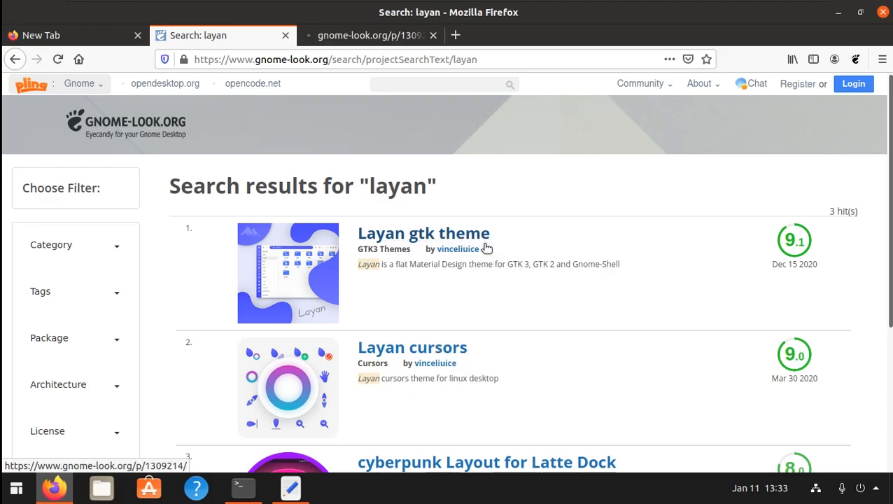
pyautogui.rightClick(407, 356)
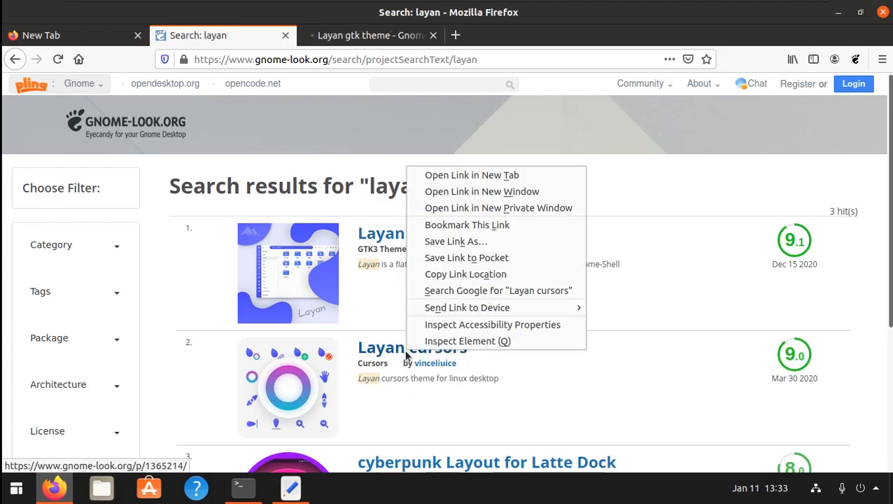
pyautogui.click(467, 174)
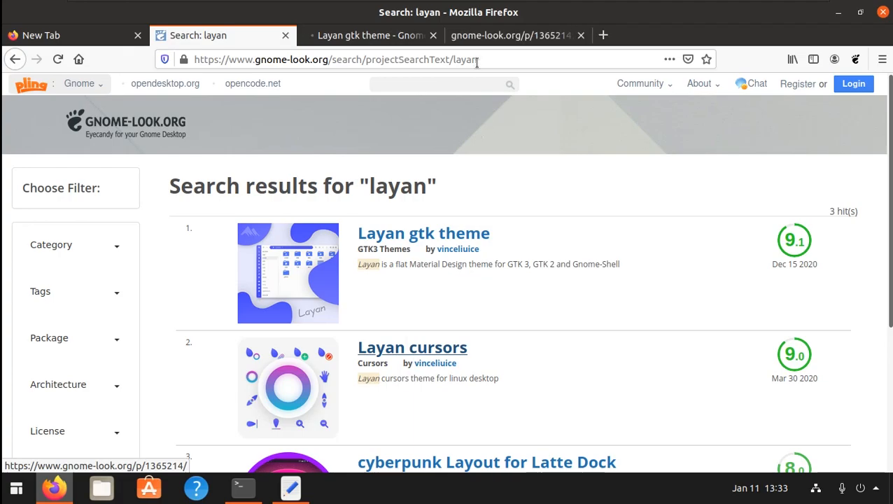
# Step: Switch to the Layan gtk theme page and show its list of downloadable files
pyautogui.click(356, 39)
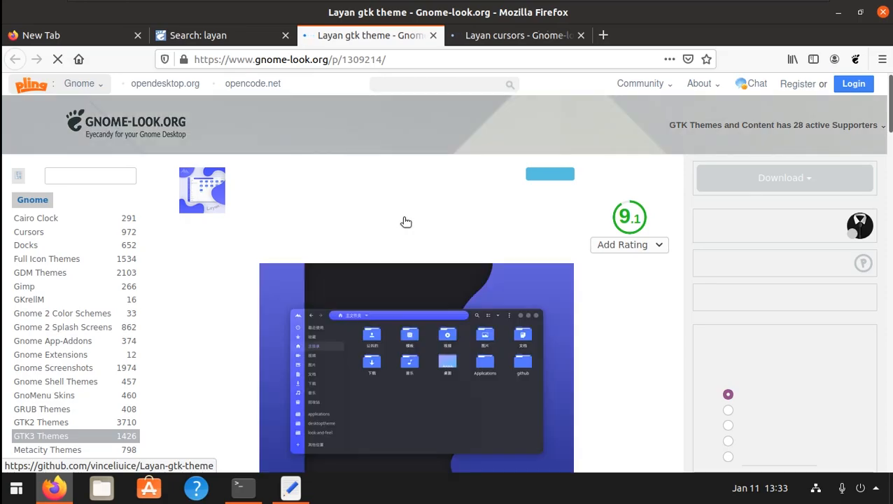
pyautogui.scroll(-5, 404, 220)
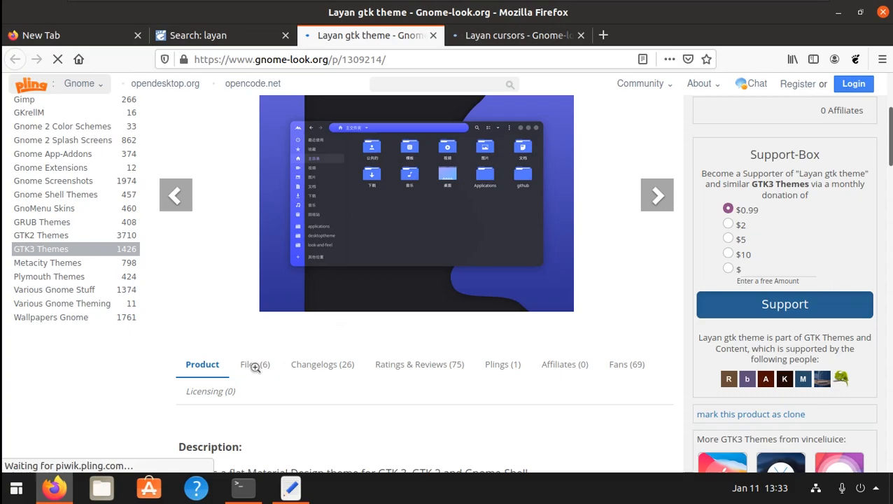
pyautogui.scroll(-1, 258, 364)
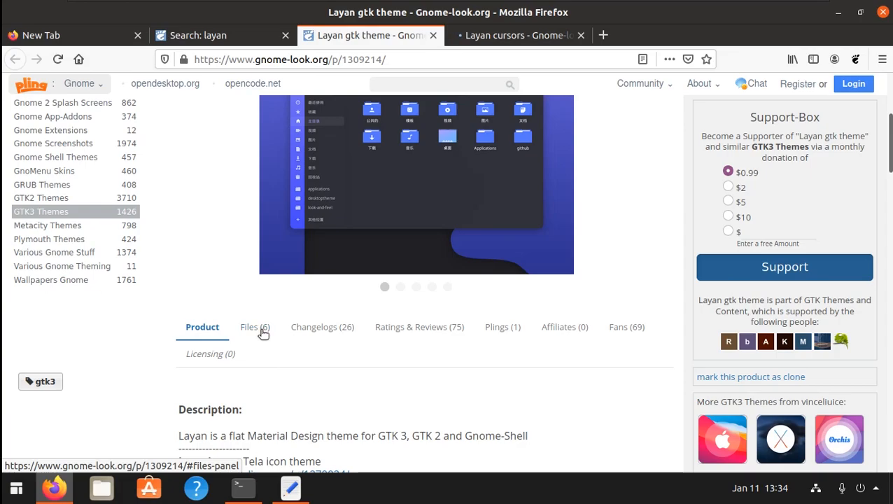
pyautogui.click(263, 333)
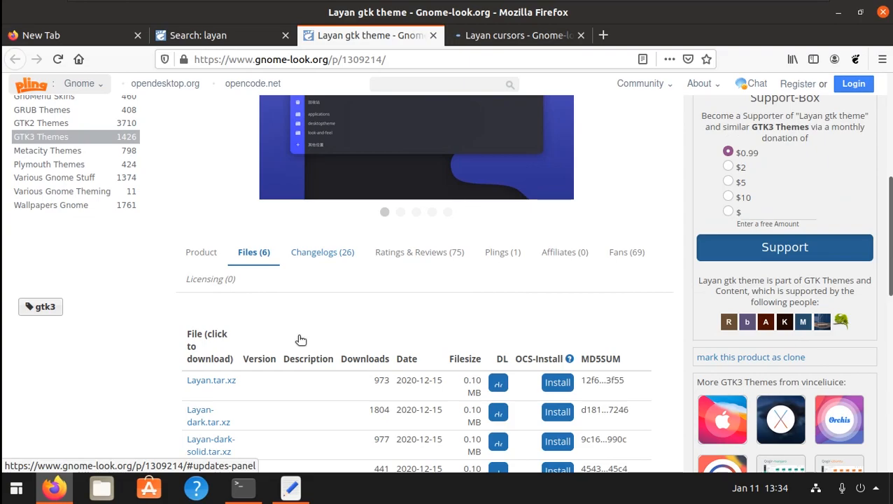
pyautogui.scroll(-1, 301, 336)
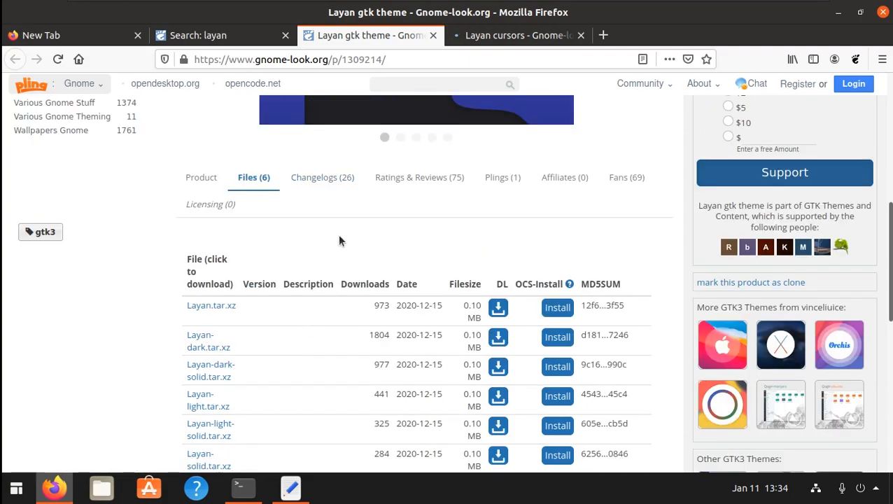
pyautogui.scroll(-1, 339, 241)
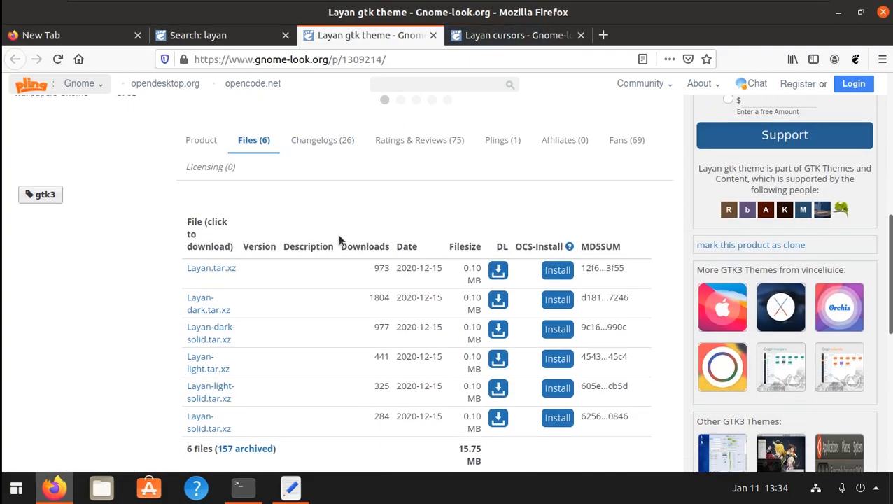
# Step: Download the Layan.tar.xz theme archive, choosing to save the file
pyautogui.click(217, 268)
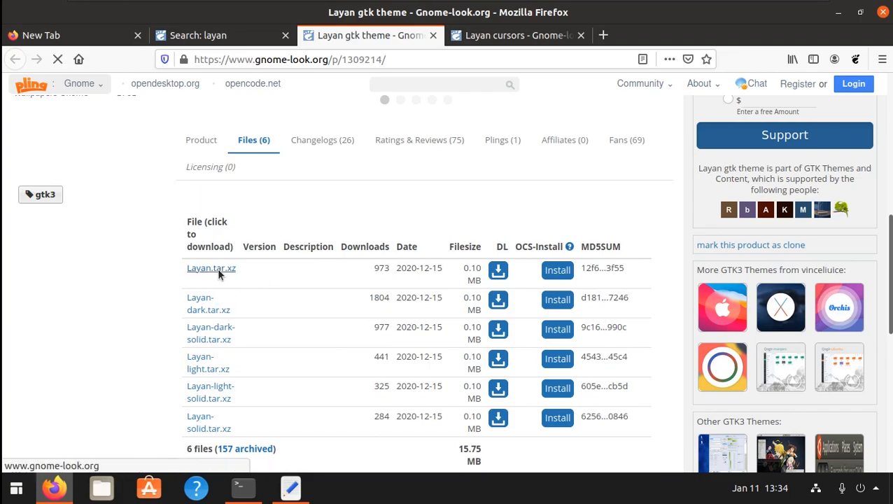
pyautogui.click(442, 279)
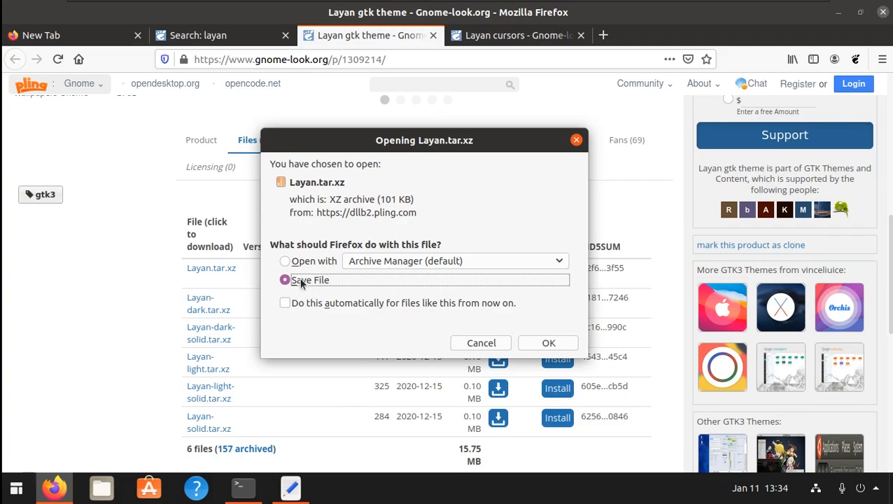
pyautogui.click(549, 342)
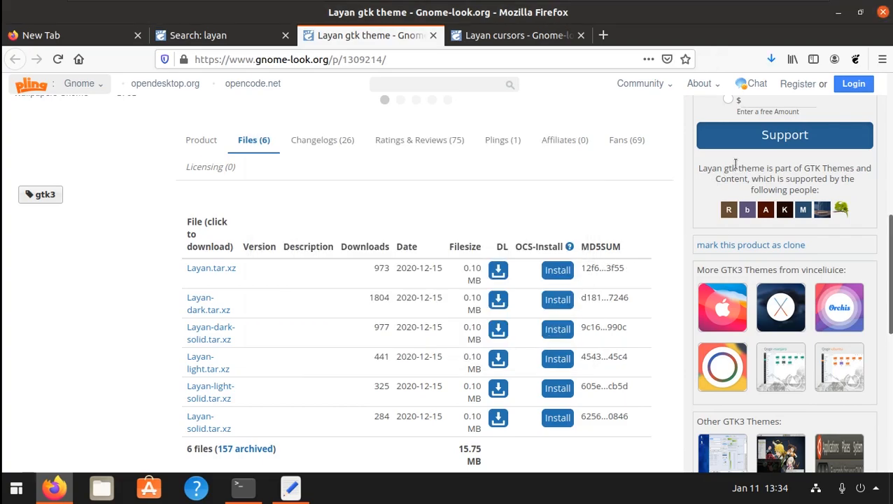
# Step: Download the Layan-dark.tar.xz theme archive, choosing to save the file
pyautogui.click(201, 306)
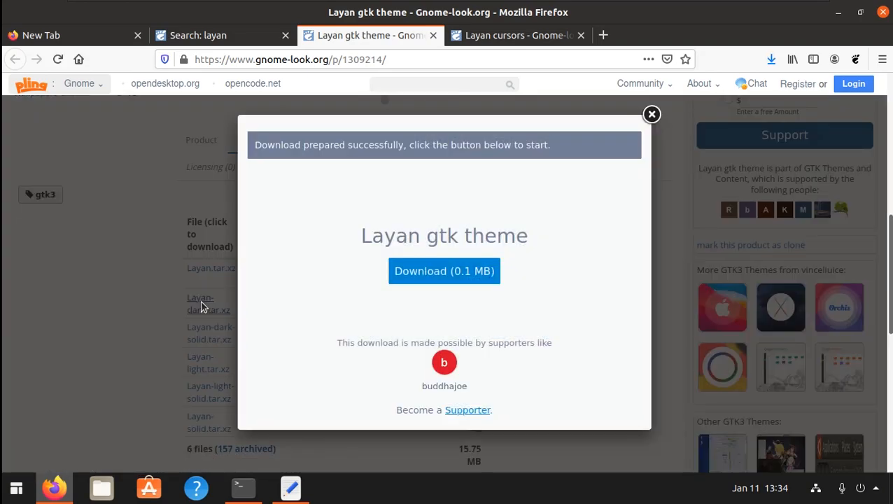
pyautogui.click(479, 271)
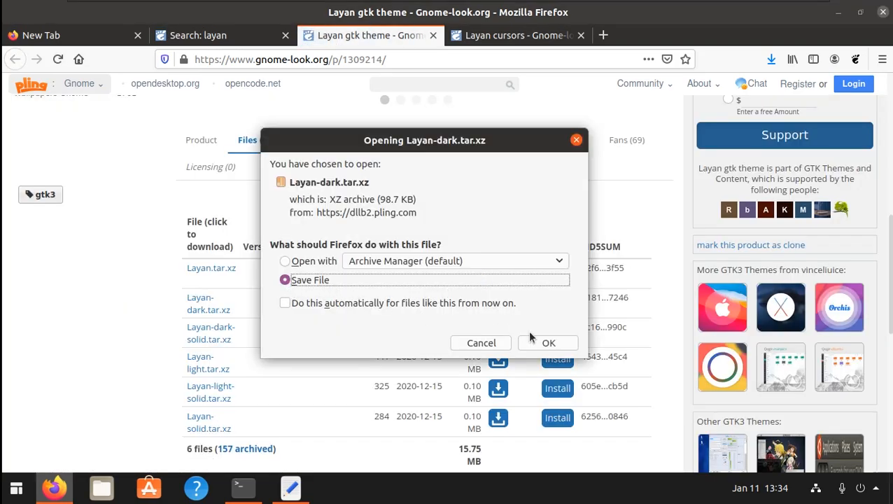
pyautogui.click(549, 343)
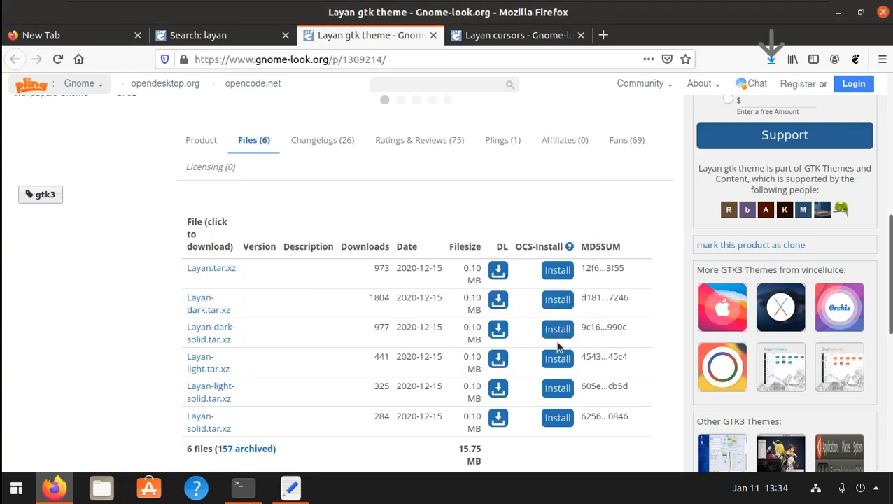
# Step: Switch to the Layan cursors page and show its list of downloadable files
pyautogui.click(503, 40)
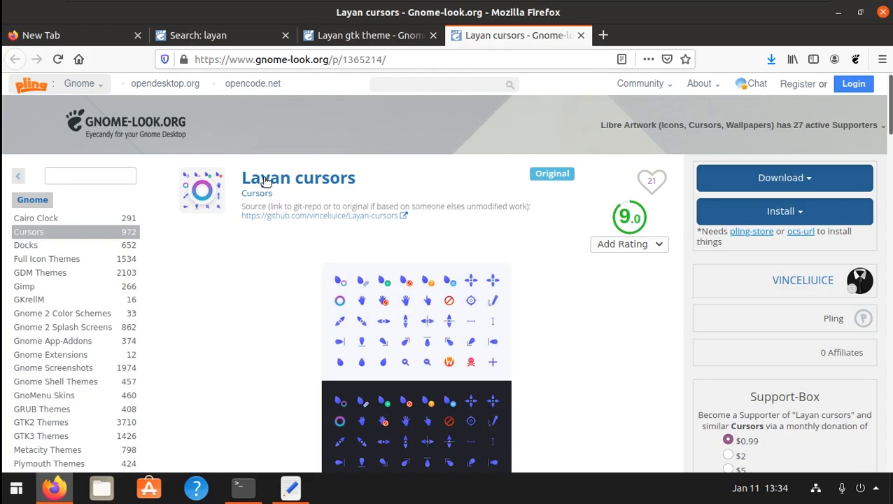
pyautogui.scroll(-5, 360, 185)
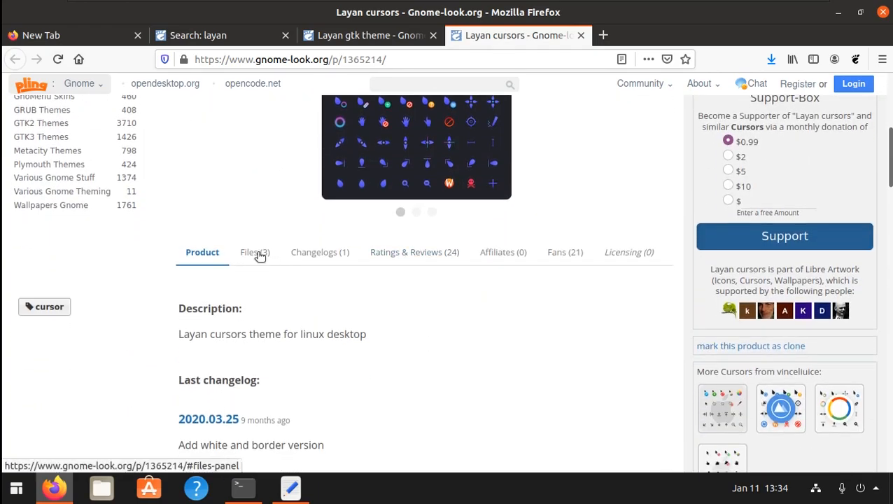
pyautogui.click(256, 254)
pyautogui.scroll(-1, 306, 293)
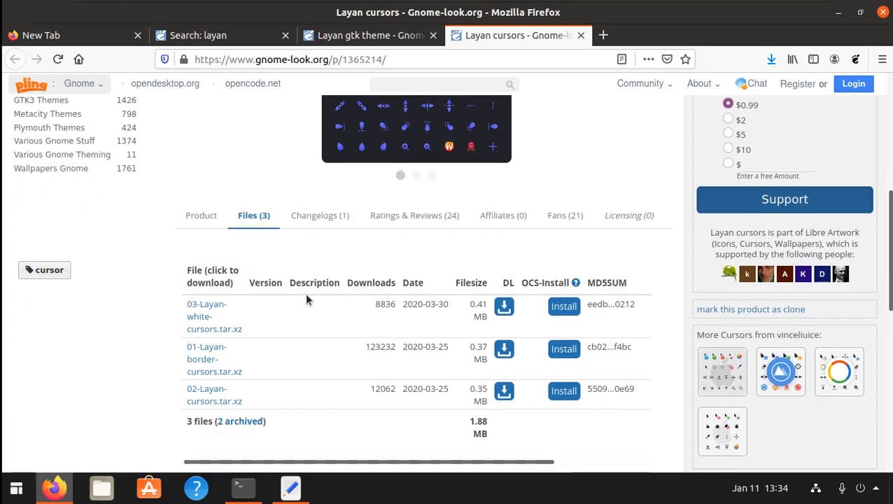
# Step: Download the 03-Layan-white-cursors.tar.xz archive, choosing to save the file
pyautogui.click(213, 312)
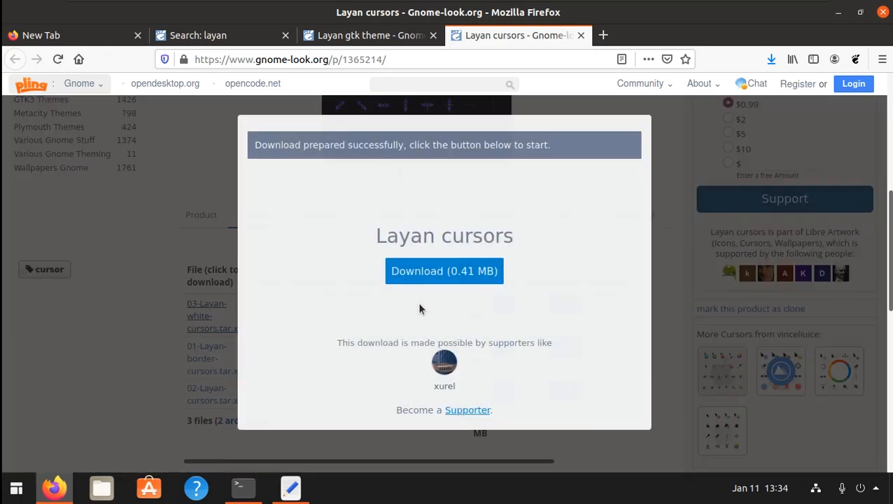
pyautogui.click(437, 273)
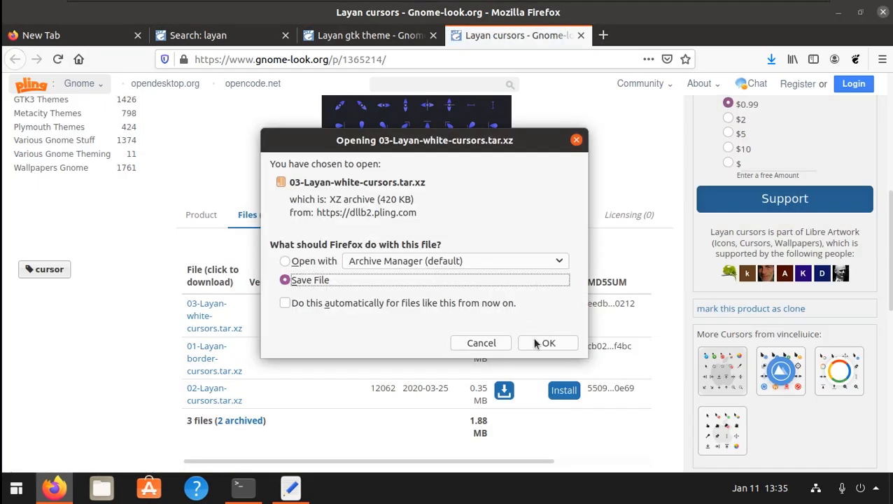
pyautogui.click(537, 343)
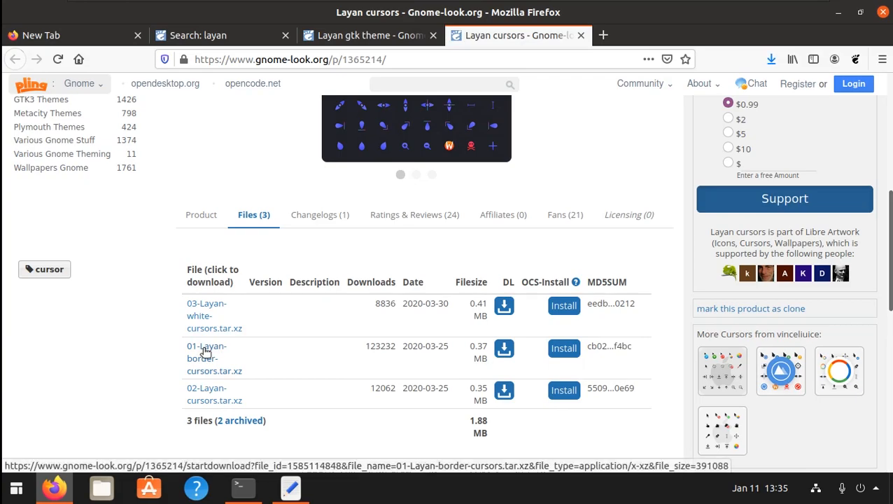
# Step: Download the 01-Layan-border-cursors.tar.xz archive and save the file
pyautogui.click(203, 352)
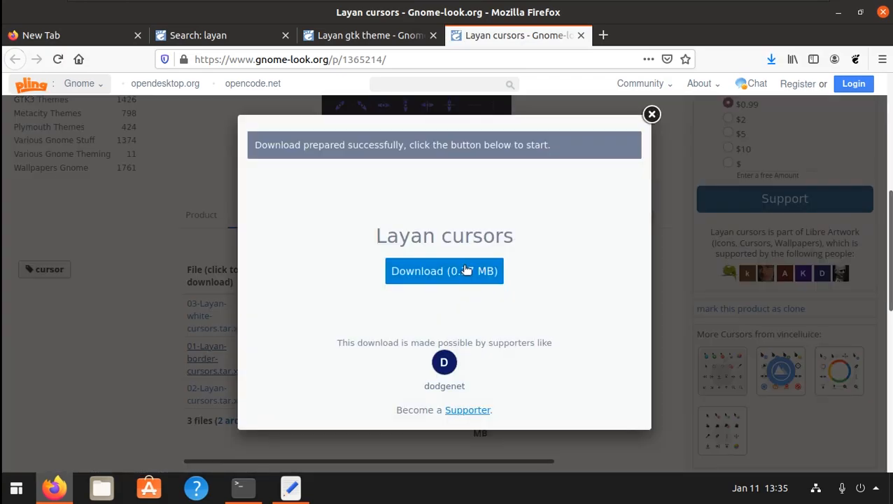
pyautogui.click(466, 271)
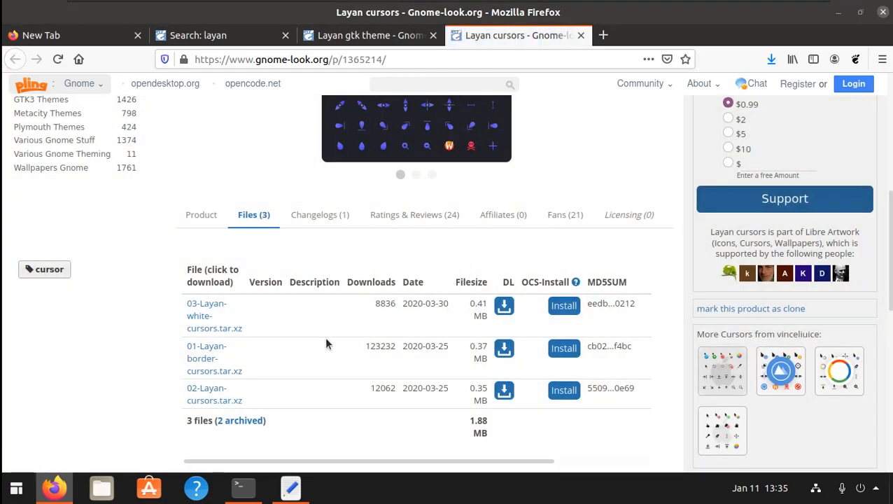
pyautogui.click(548, 343)
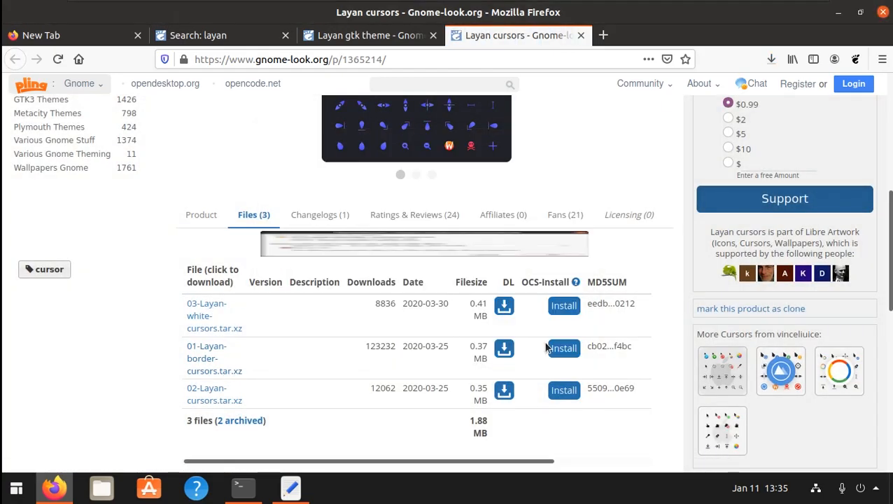
# Step: Download the 02-Layan-cursors.tar.xz archive and save the file
pyautogui.click(212, 396)
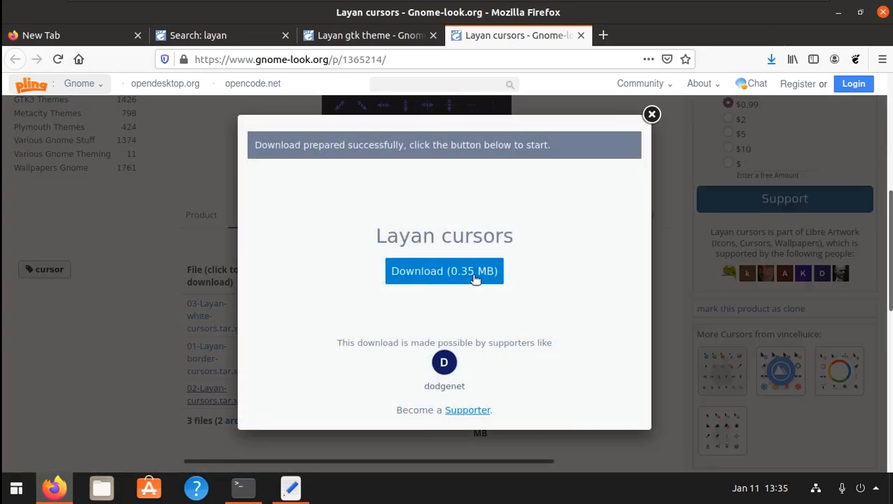
pyautogui.click(474, 278)
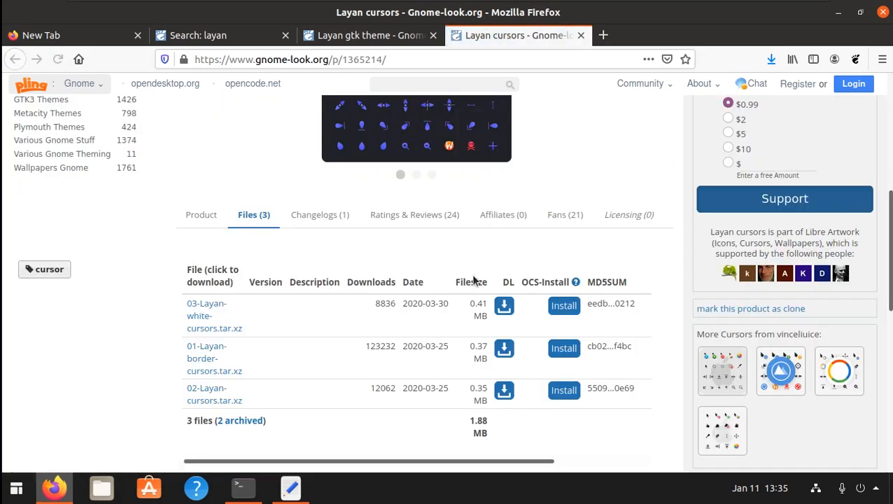
pyautogui.click(549, 343)
# Step: Close the Layan gtk theme and Layan cursors pages and search Gnome-look.org for "reversal icon"
pyautogui.click(432, 37)
pyautogui.click(433, 37)
pyautogui.click(415, 82)
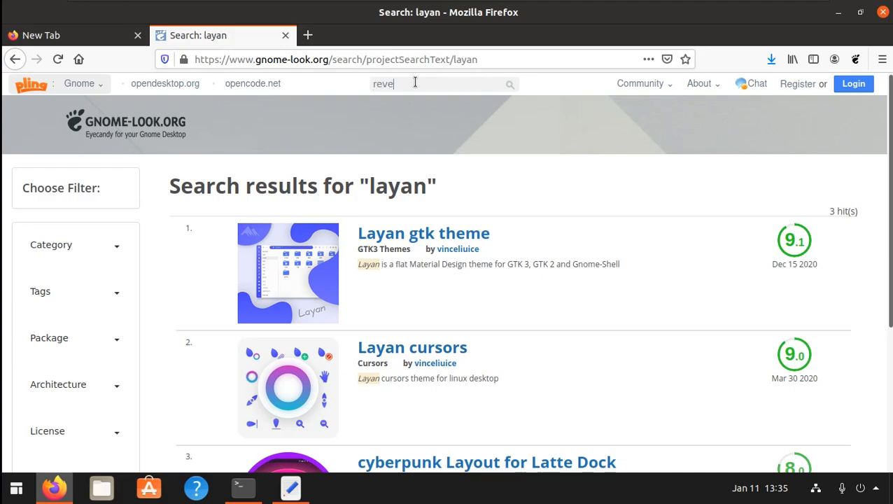
pyautogui.write('reversal icon')
pyautogui.tripleClick(406, 85)
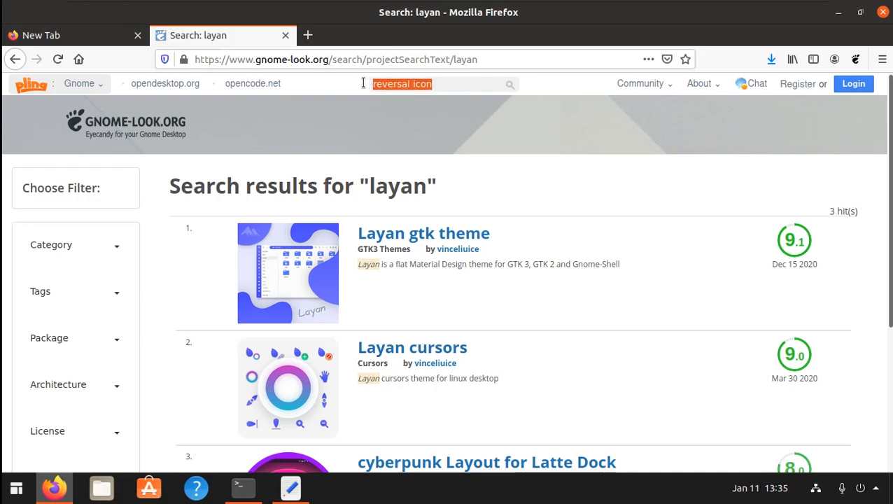
pyautogui.click(441, 83)
pyautogui.press('Return')
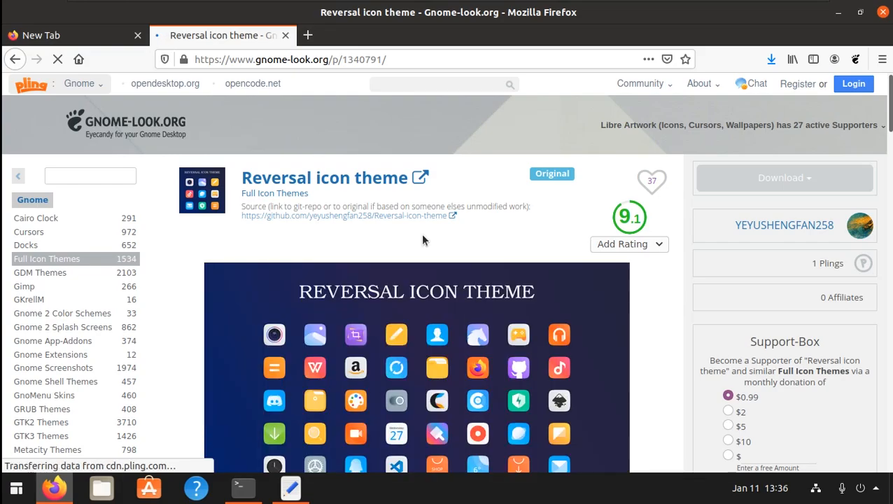
# Step: Show the list of downloadable files on the Reversal icon theme page
pyautogui.scroll(-5, 422, 253)
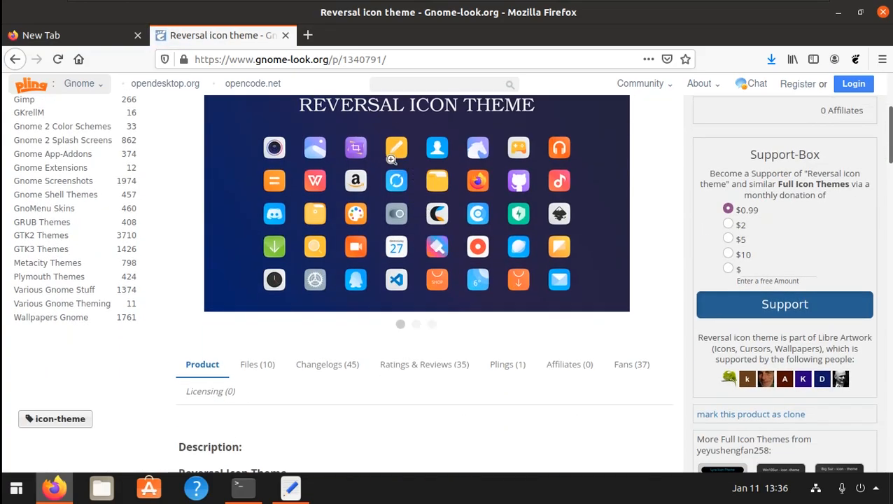
pyautogui.scroll(-3, 381, 249)
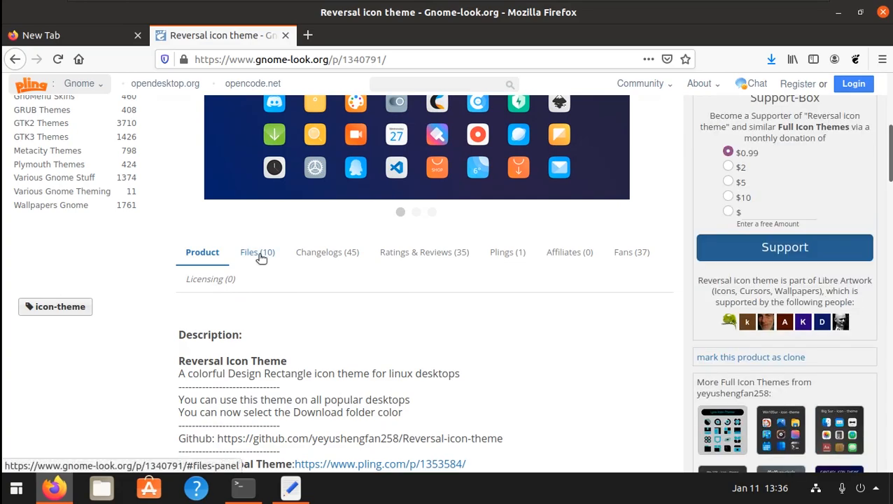
pyautogui.click(258, 253)
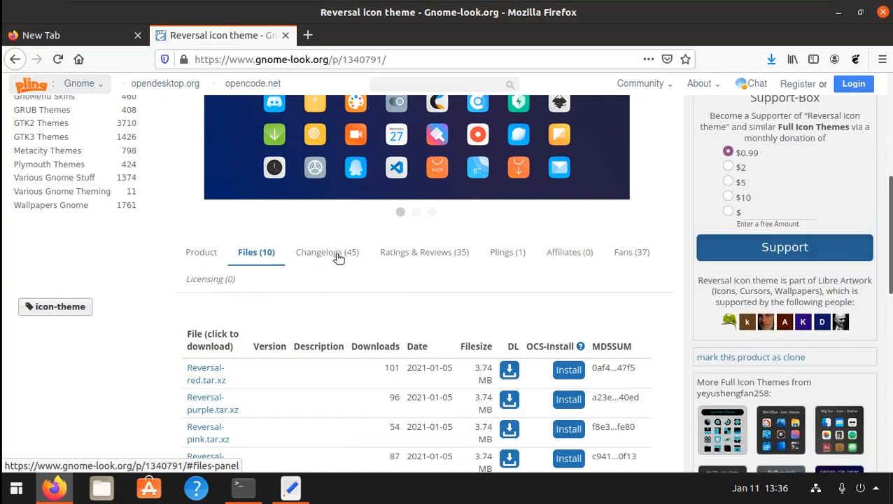
pyautogui.scroll(-5, 339, 259)
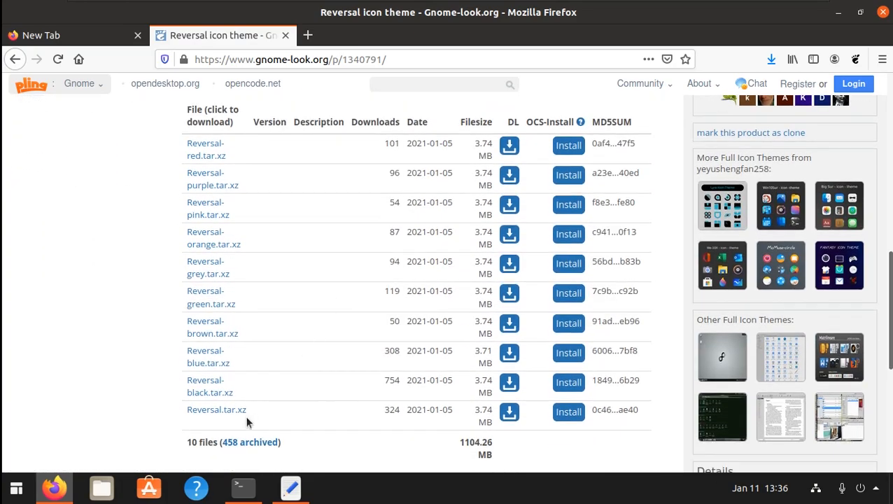
# Step: Download the Reversal-blue.tar.xz icon theme archive, choosing to save the file
pyautogui.click(207, 356)
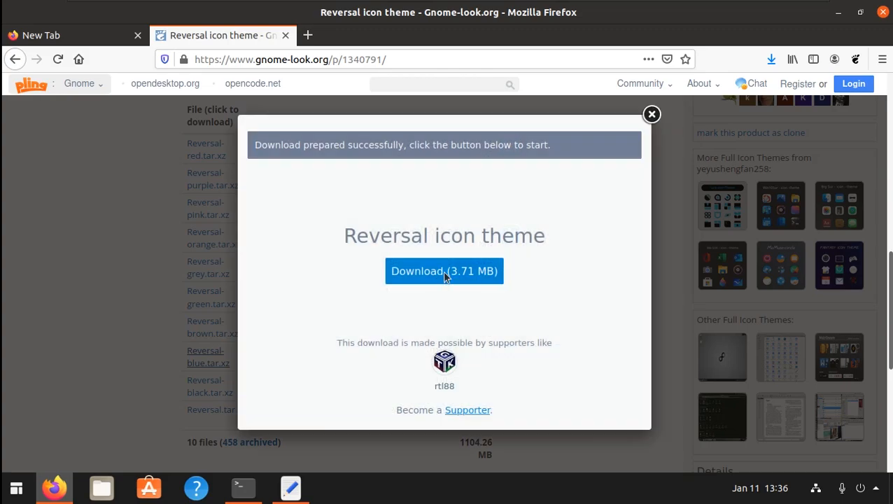
pyautogui.click(448, 271)
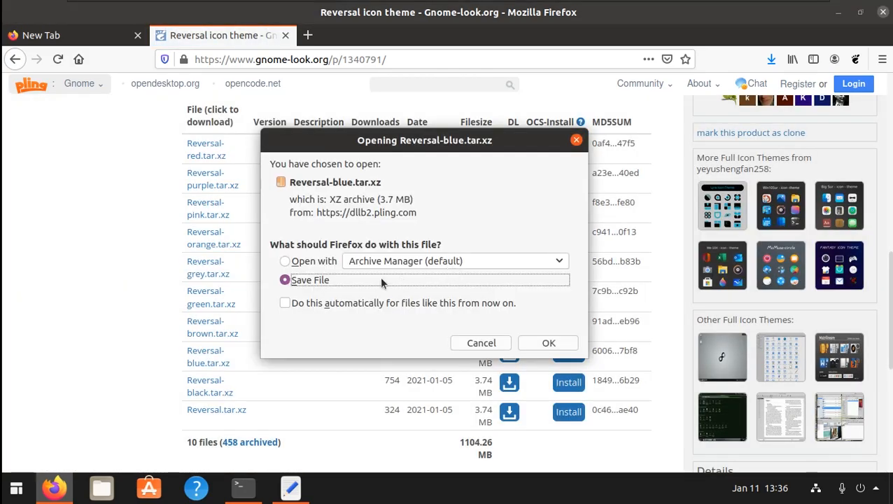
pyautogui.click(546, 344)
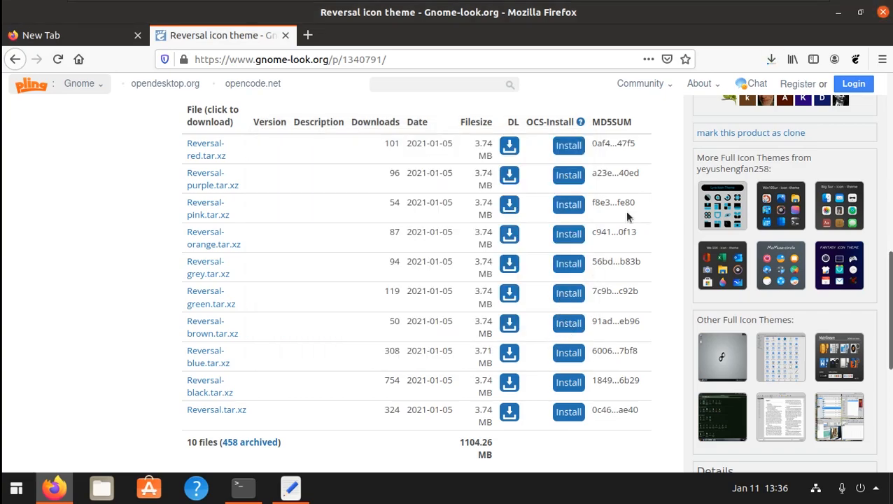
# Step: Check the browser's recent downloads and close the Reversal icon theme page
pyautogui.click(771, 60)
pyautogui.click(88, 241)
pyautogui.scroll(6, 758, 332)
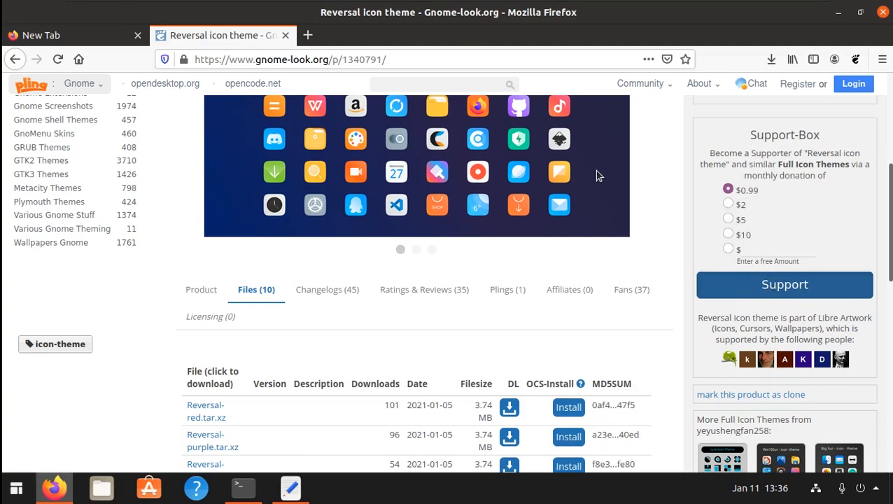
pyautogui.click(286, 36)
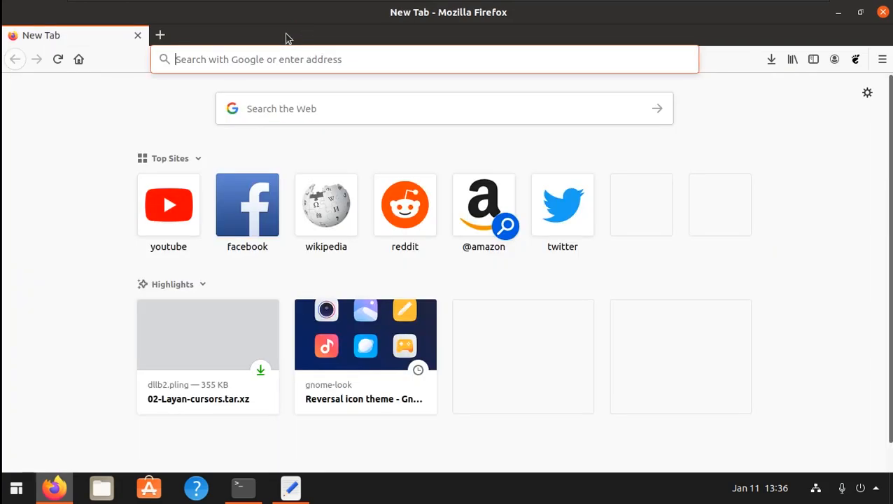
# Step: Minimize the browser and open the Downloads folder in Files to view the downloaded archives
pyautogui.click(839, 13)
pyautogui.click(102, 487)
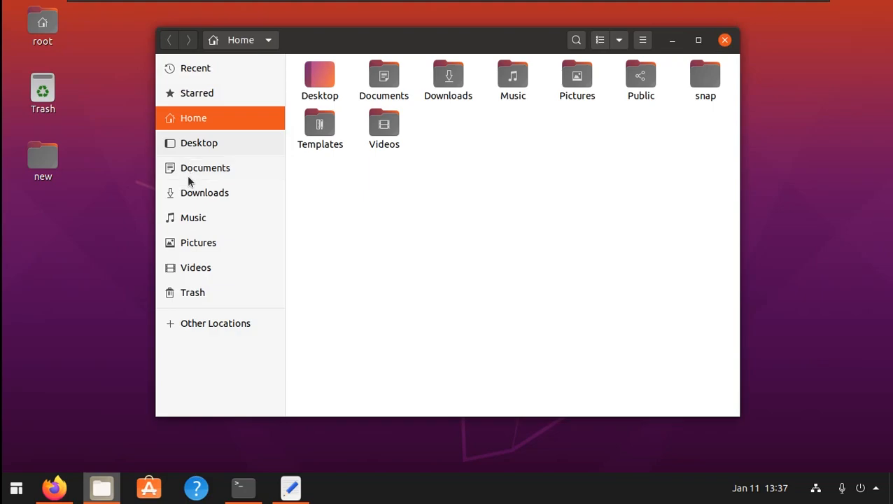
pyautogui.click(218, 197)
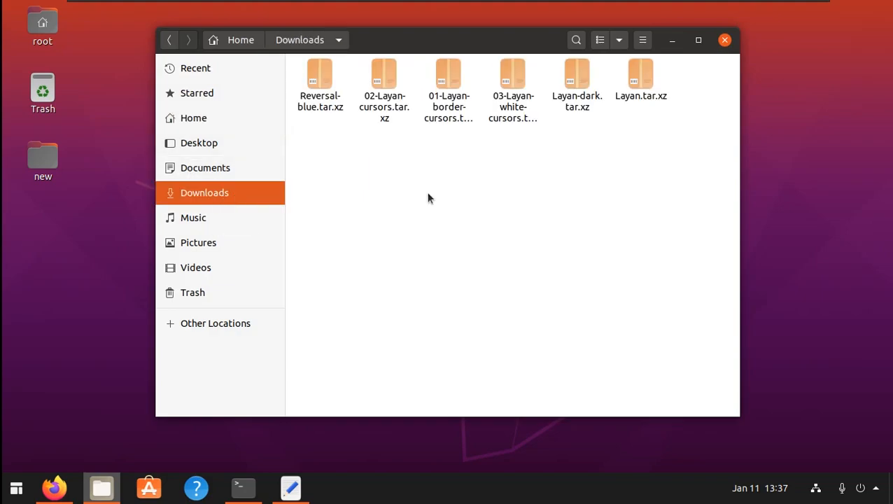
pyautogui.moveTo(584, 145); pyautogui.dragTo(306, 70)
# Step: Minimize the Downloads window and open a second Files window on the Home folder
pyautogui.click(672, 40)
pyautogui.rightClick(95, 493)
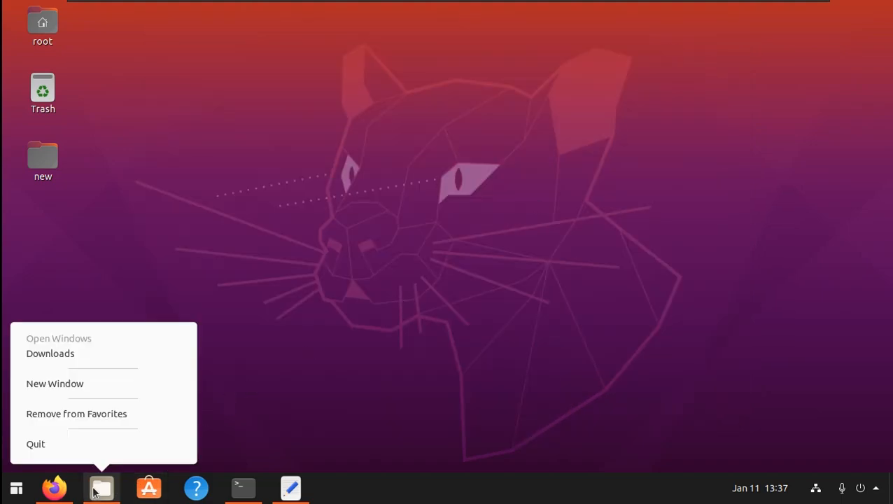
pyautogui.click(72, 381)
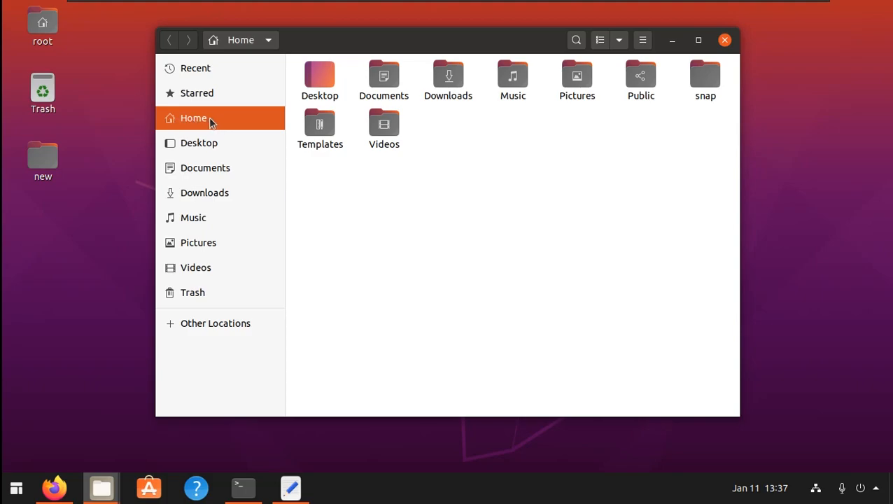
# Step: Turn on the display of hidden files in the Home folder
pyautogui.click(643, 40)
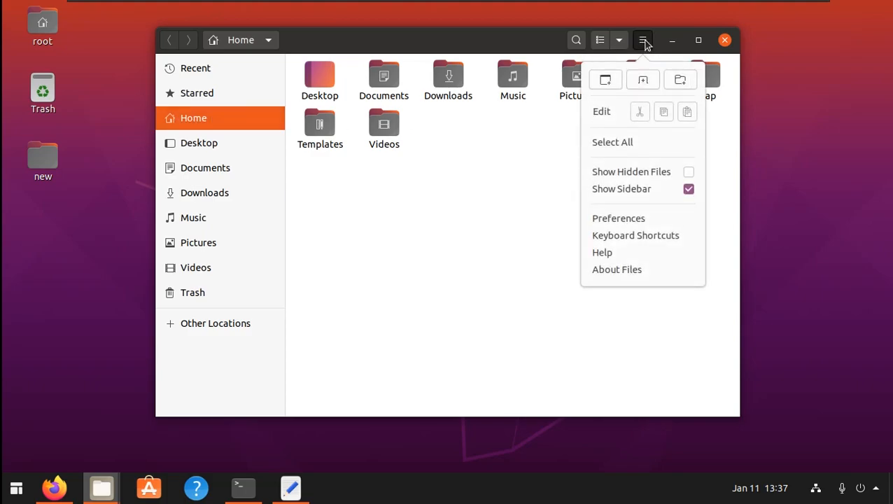
pyautogui.click(689, 173)
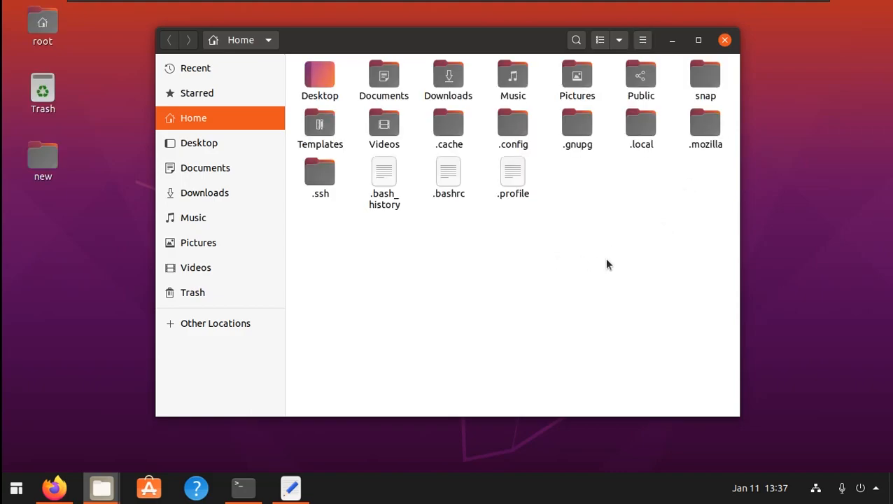
pyautogui.click(642, 40)
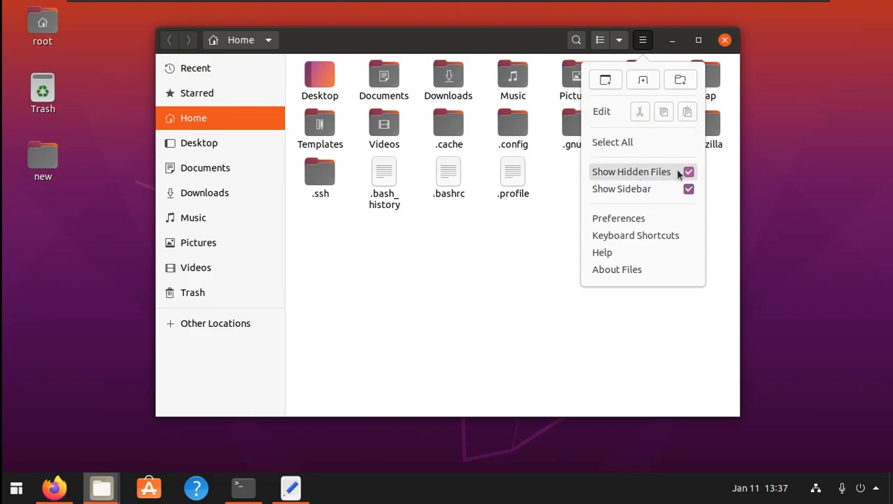
pyautogui.click(464, 257)
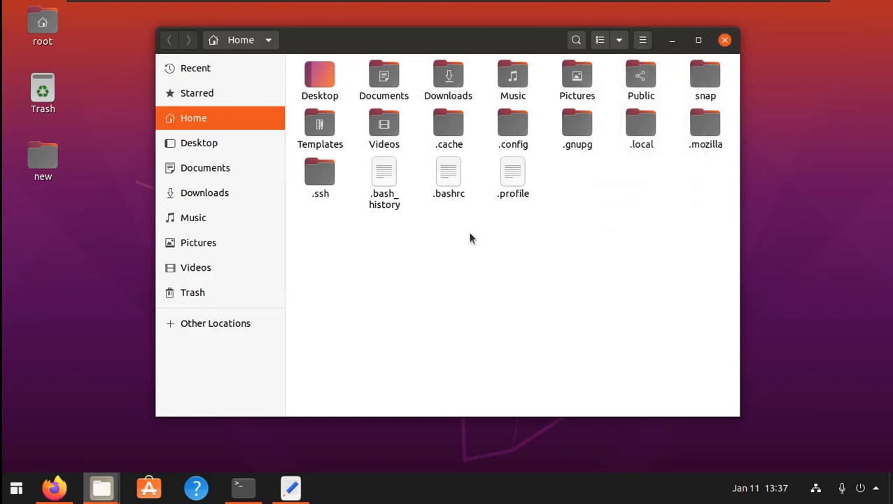
# Step: Create a new folder named .icons in the Home folder
pyautogui.rightClick(470, 237)
pyautogui.click(508, 248)
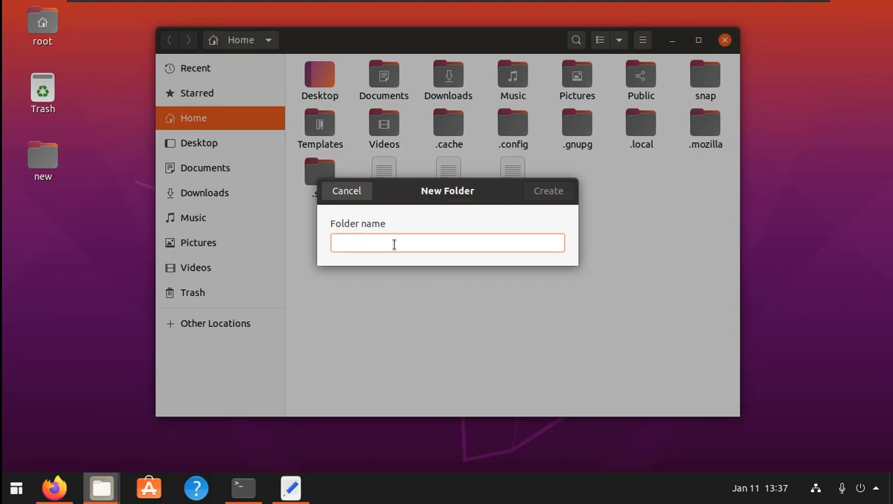
pyautogui.write('.')
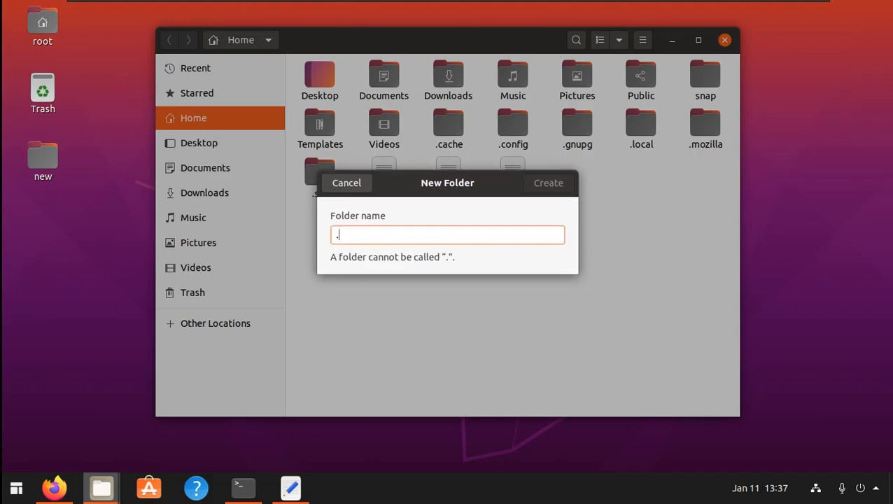
pyautogui.write('icons')
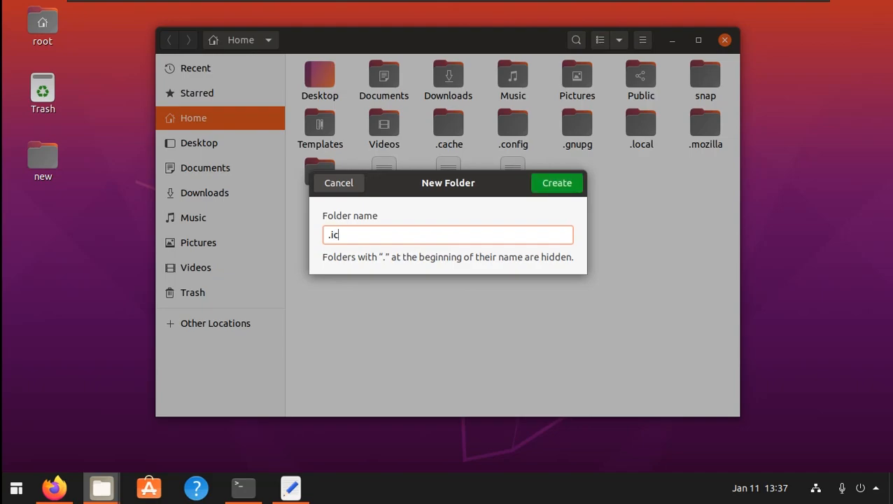
pyautogui.moveTo(358, 234); pyautogui.dragTo(326, 235)
pyautogui.click(363, 235)
pyautogui.click(554, 183)
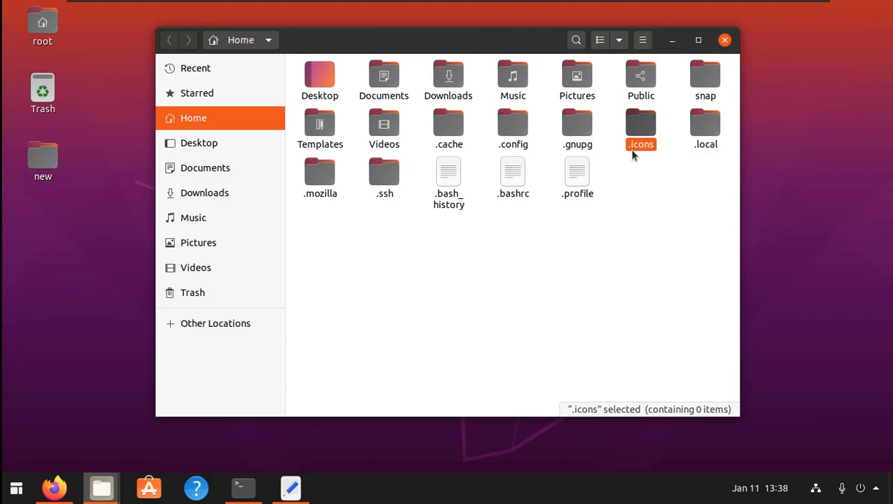
pyautogui.click(616, 221)
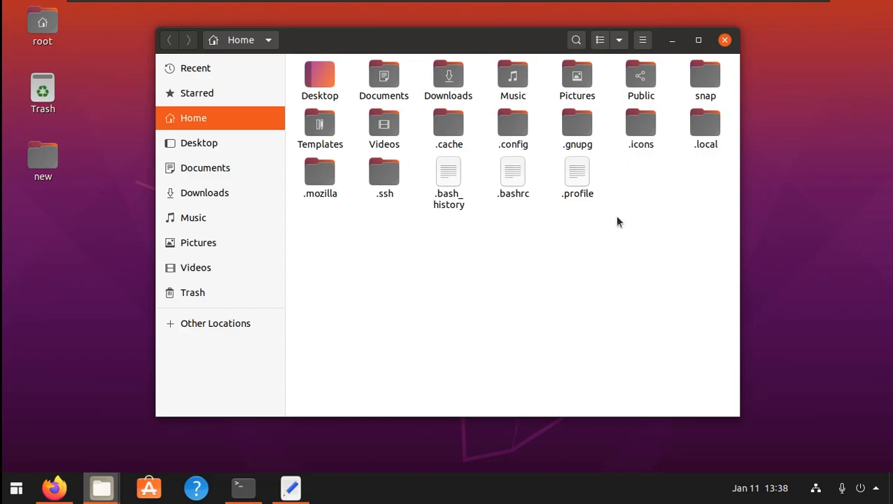
# Step: Create another new folder named .themes in the Home folder
pyautogui.rightClick(616, 221)
pyautogui.click(638, 228)
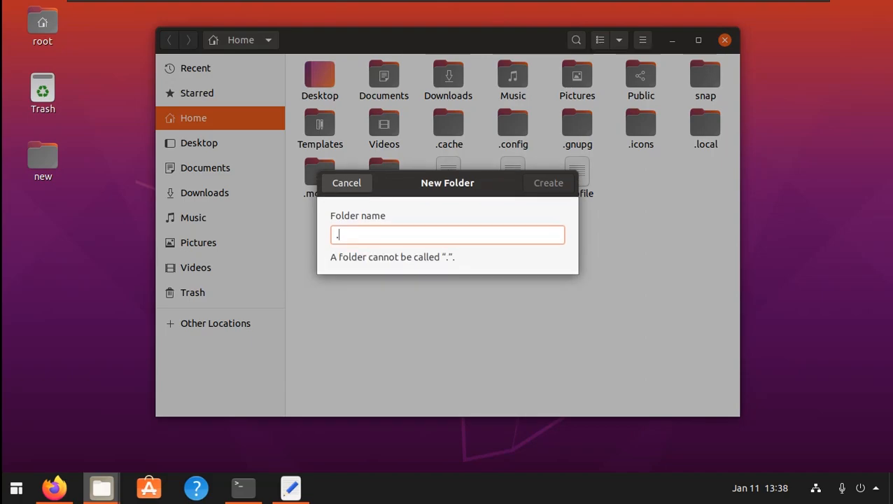
pyautogui.write('.themes')
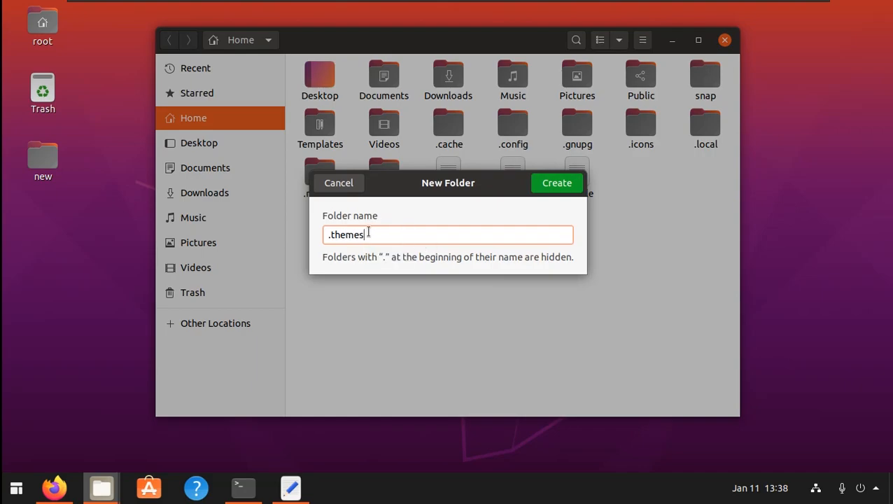
pyautogui.moveTo(367, 234); pyautogui.dragTo(323, 235)
pyautogui.click(359, 238)
pyautogui.click(386, 237)
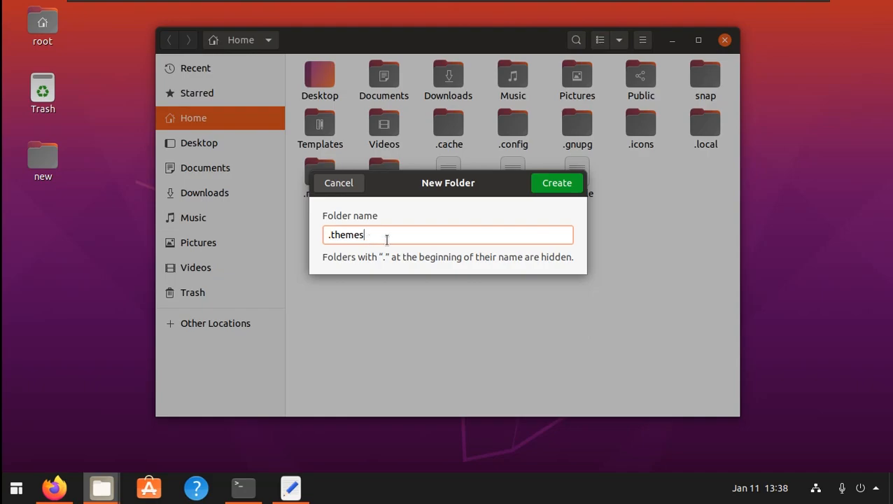
pyautogui.click(546, 188)
pyautogui.click(560, 245)
pyautogui.click(442, 199)
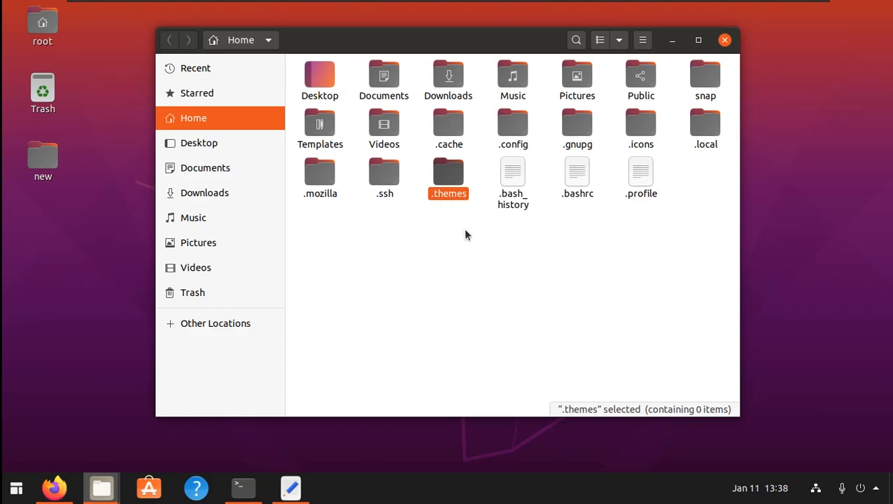
pyautogui.click(469, 282)
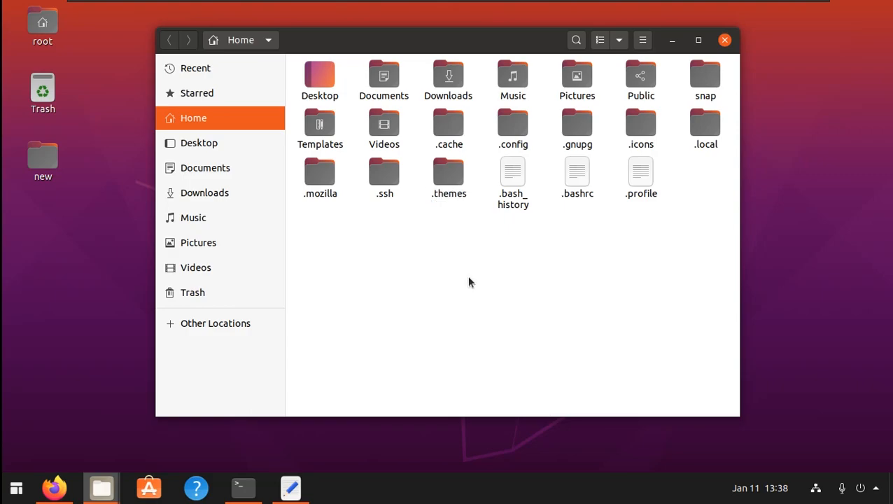
# Step: Minimize the Home window and bring the Downloads window fully into view
pyautogui.click(672, 40)
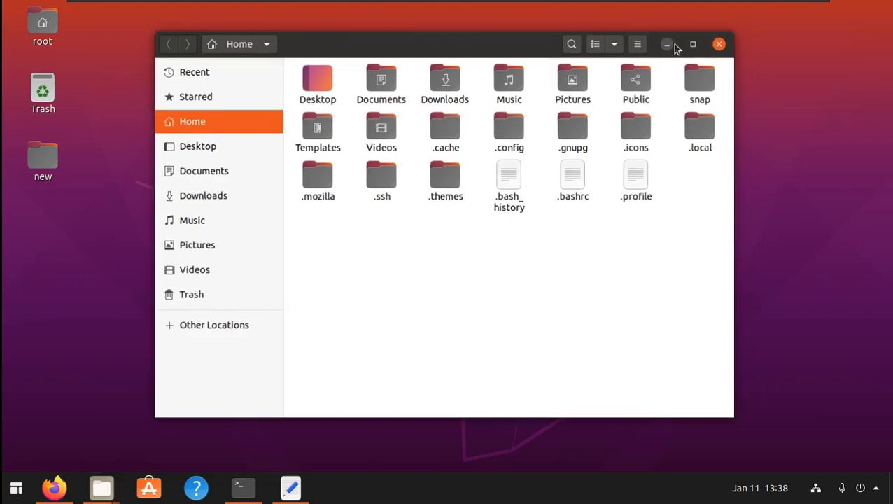
pyautogui.click(105, 490)
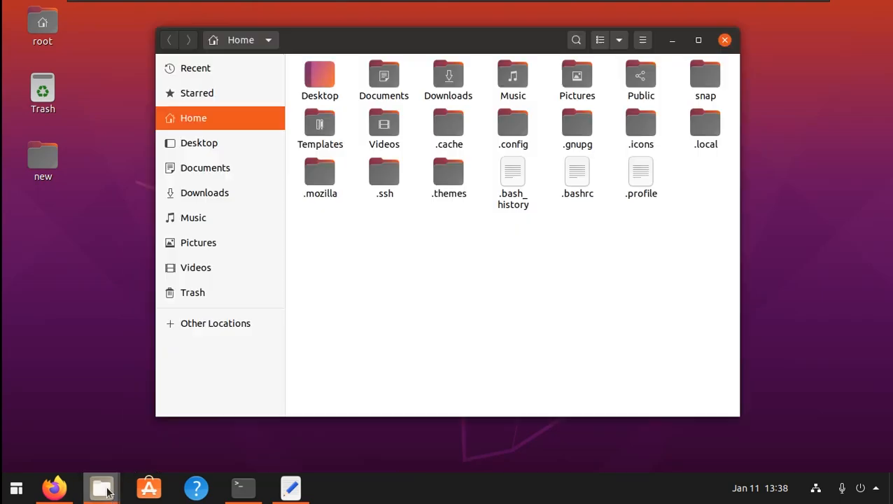
pyautogui.click(105, 490)
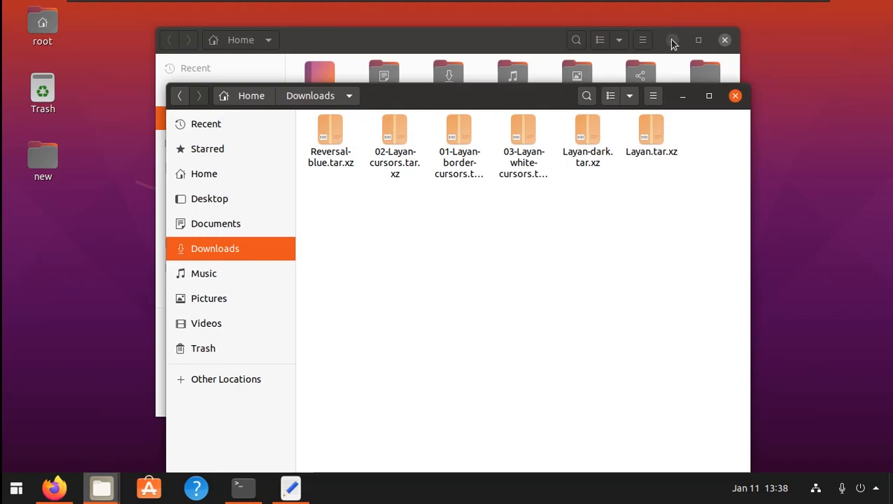
pyautogui.click(669, 40)
pyautogui.moveTo(532, 96); pyautogui.dragTo(533, 48)
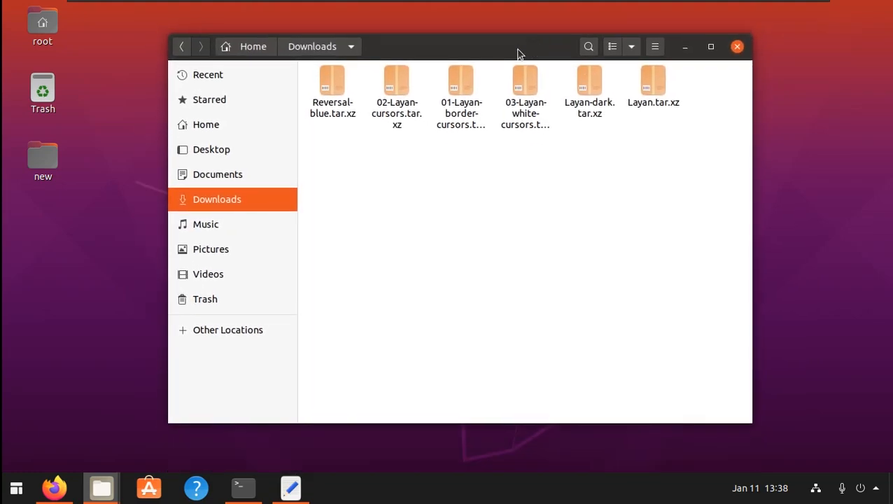
# Step: Extract all six Reversal and Layan archives in place in the Downloads folder
pyautogui.moveTo(686, 157); pyautogui.dragTo(326, 91)
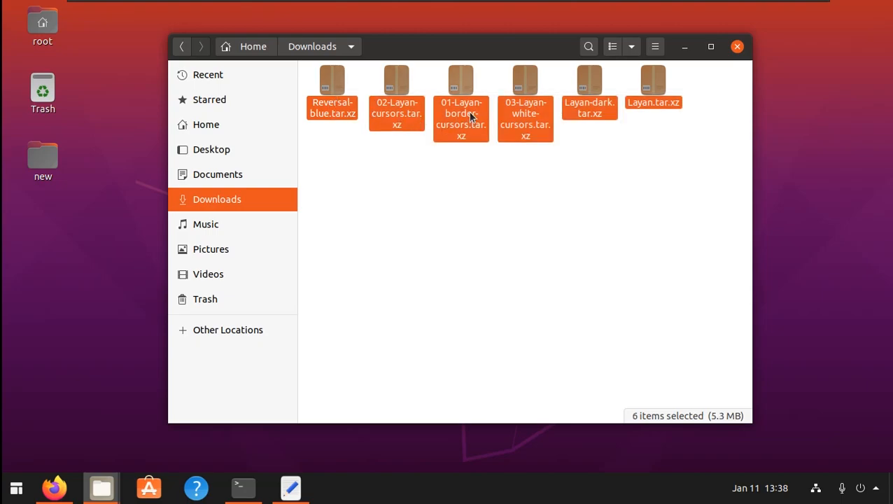
pyautogui.rightClick(468, 116)
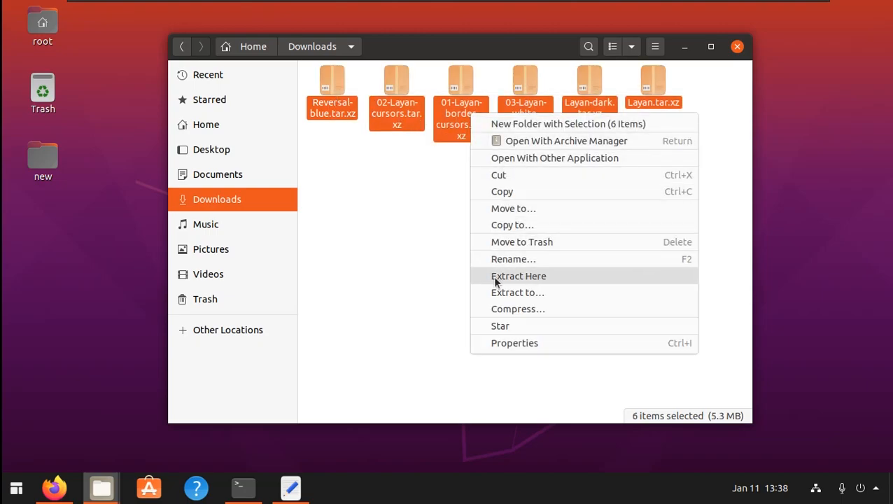
pyautogui.click(563, 278)
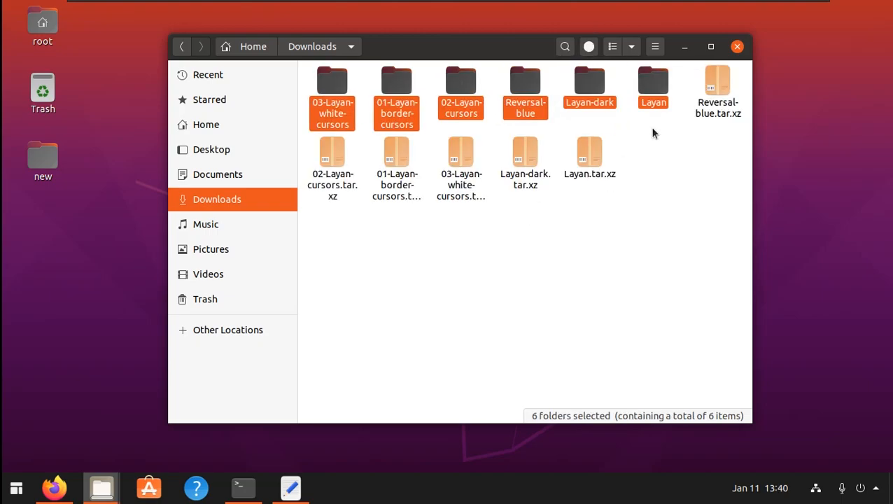
pyautogui.moveTo(658, 124); pyautogui.dragTo(319, 93)
pyautogui.click(526, 266)
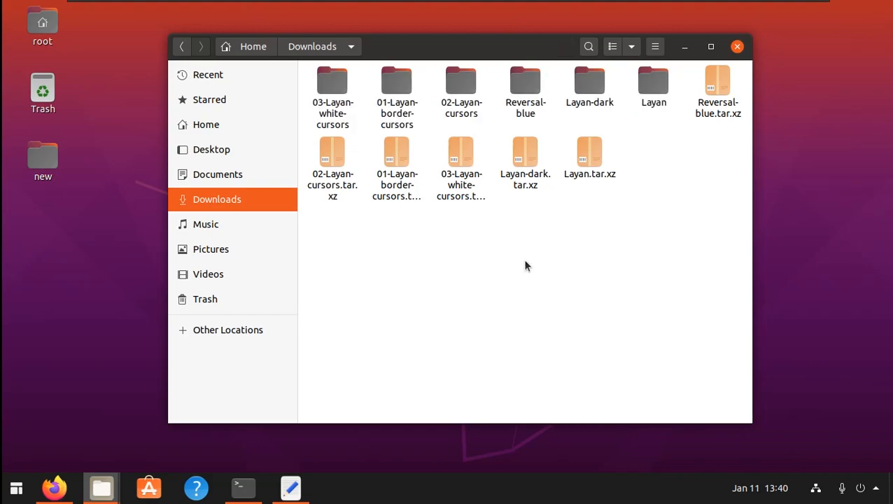
# Step: Look inside the extracted Layan and Layan-dark folders and return to Downloads
pyautogui.doubleClick(655, 96)
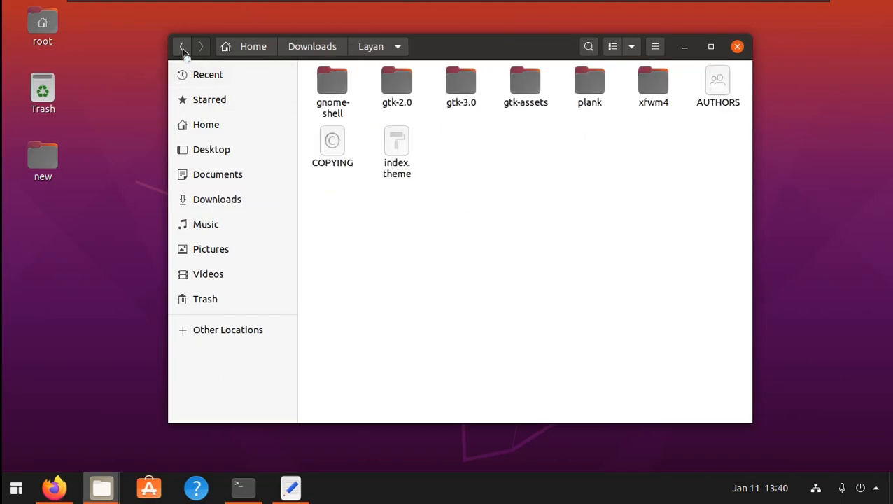
pyautogui.click(183, 49)
pyautogui.click(586, 84)
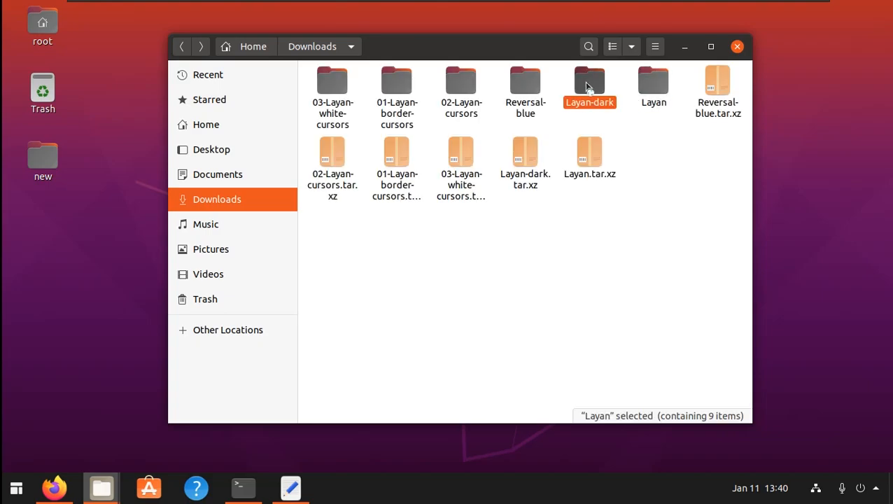
pyautogui.doubleClick(586, 86)
pyautogui.click(181, 48)
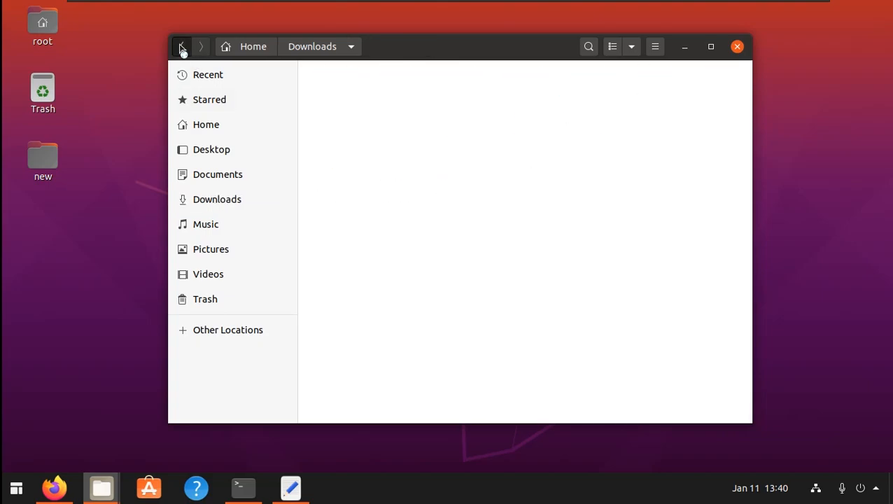
# Step: Cut the extracted Layan and Layan-dark folders from Downloads and minimize the window
pyautogui.click(659, 122)
pyautogui.moveTo(630, 116); pyautogui.dragTo(582, 103)
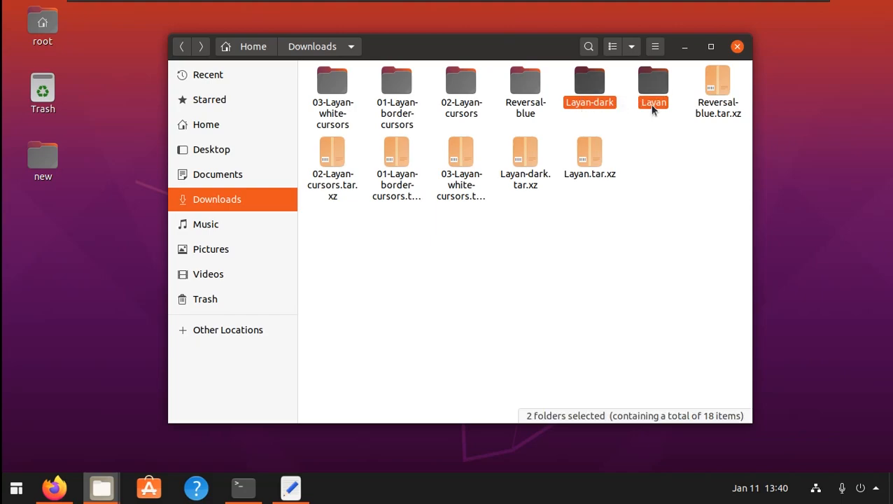
pyautogui.rightClick(591, 87)
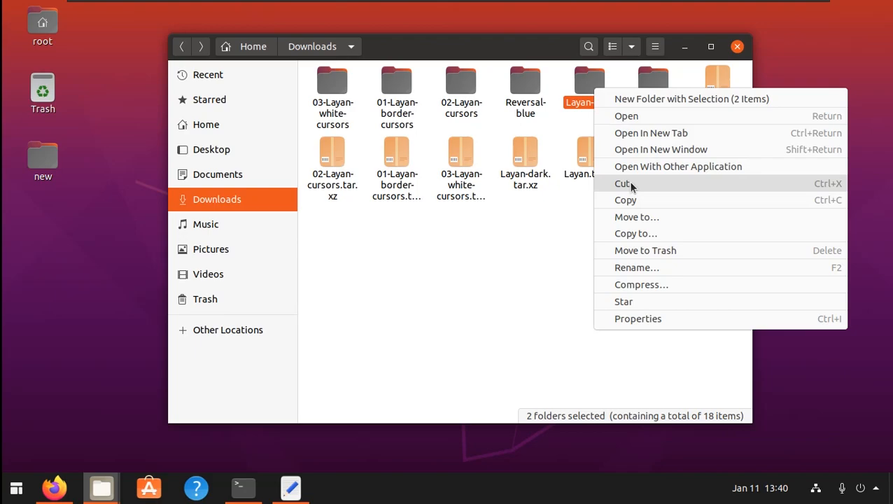
pyautogui.click(626, 183)
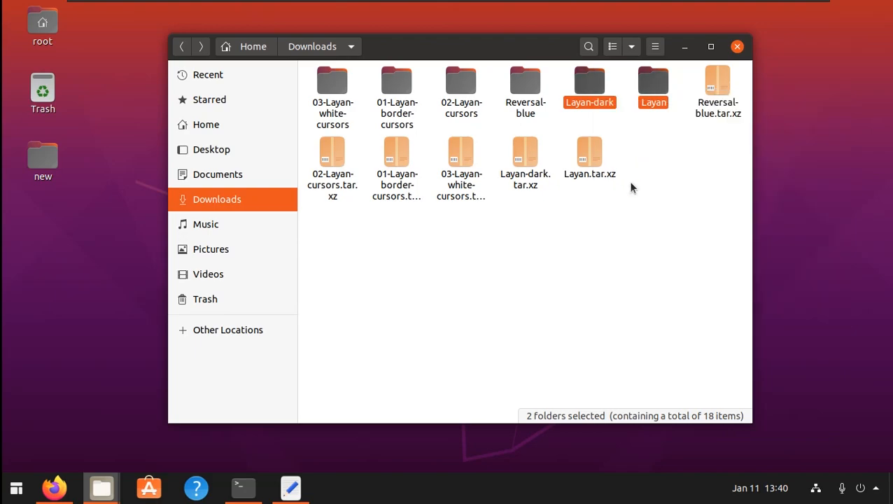
pyautogui.click(685, 47)
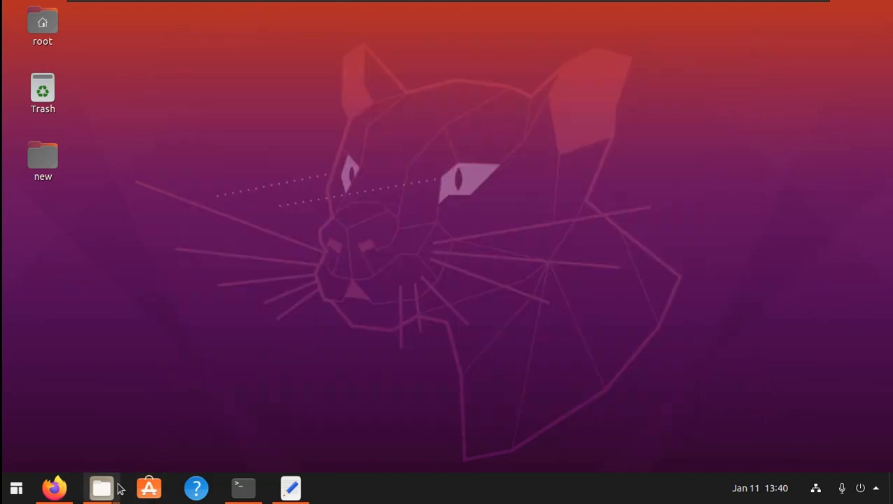
# Step: Paste the cut Layan and Layan-dark folders into the .themes folder in Home
pyautogui.moveTo(107, 492)
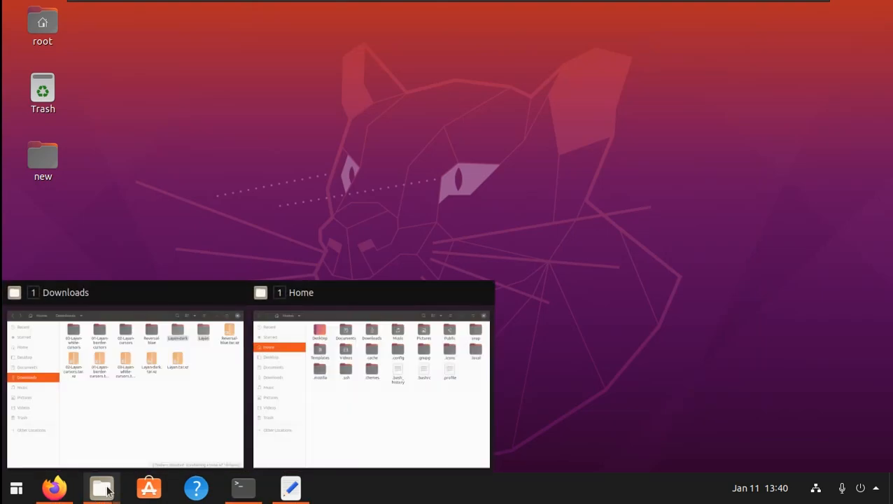
pyautogui.click(348, 418)
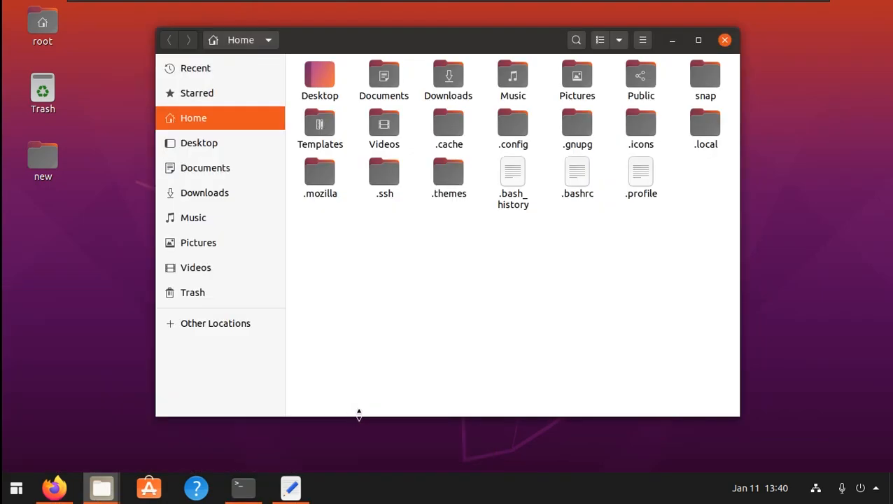
pyautogui.click(449, 176)
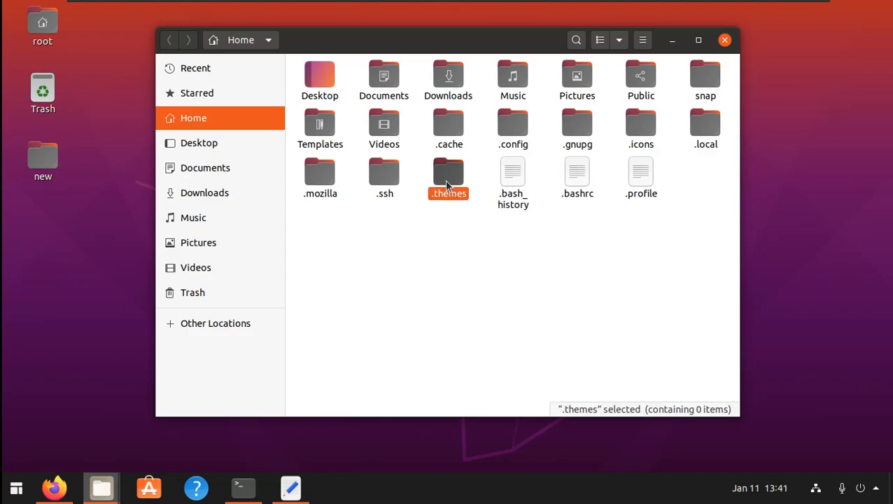
pyautogui.doubleClick(447, 177)
pyautogui.rightClick(467, 122)
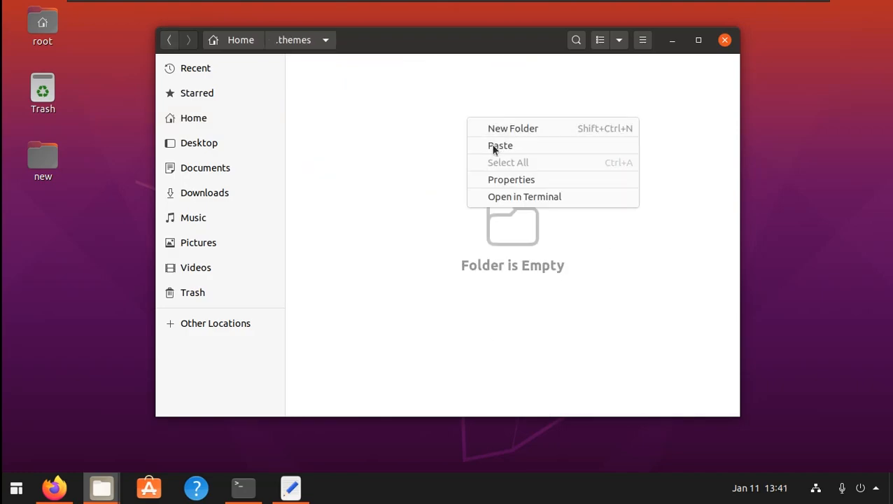
pyautogui.click(493, 146)
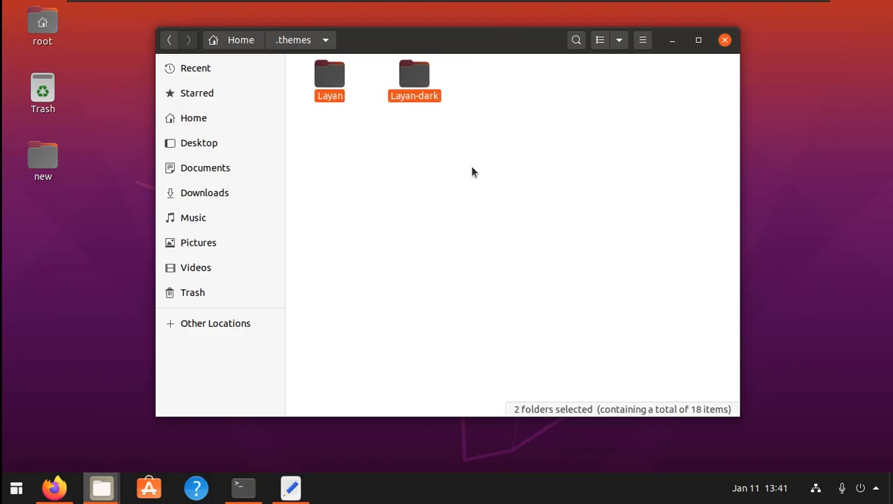
pyautogui.click(442, 167)
pyautogui.moveTo(461, 167); pyautogui.dragTo(293, 77)
pyautogui.click(391, 160)
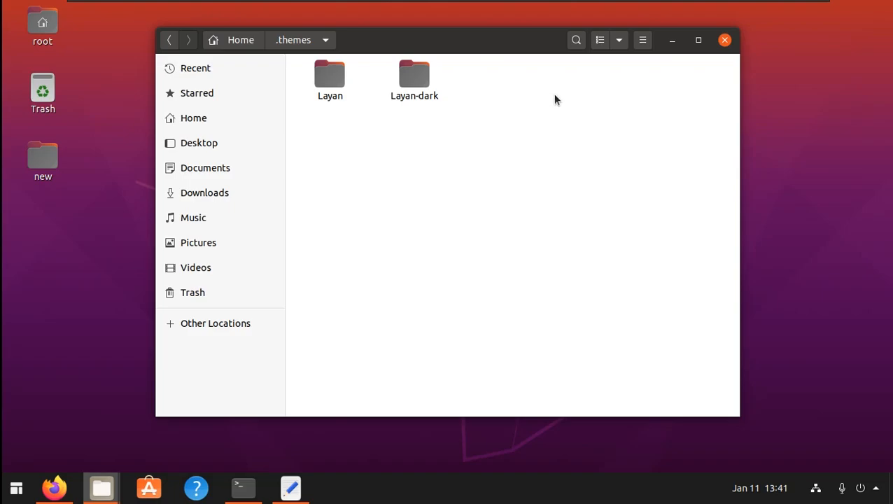
# Step: Cut the Layan-border-cursors folder from inside 01-Layan-border-cursors in Downloads
pyautogui.click(672, 44)
pyautogui.click(101, 487)
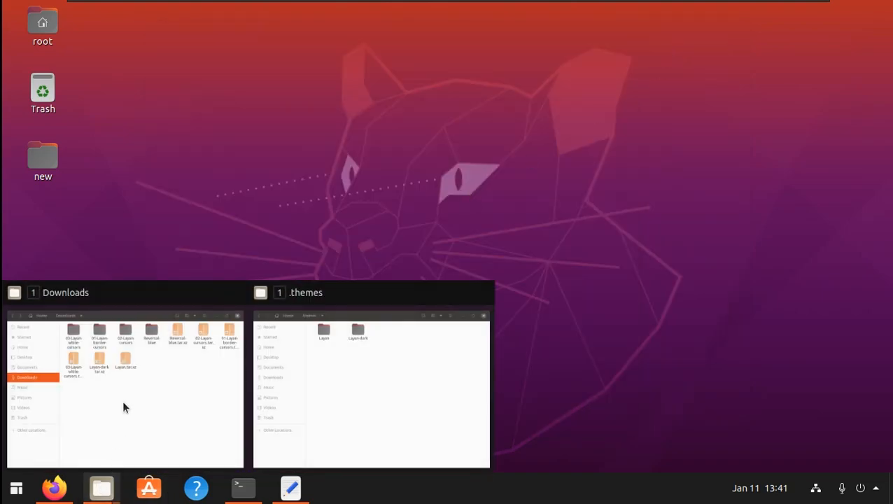
pyautogui.click(122, 396)
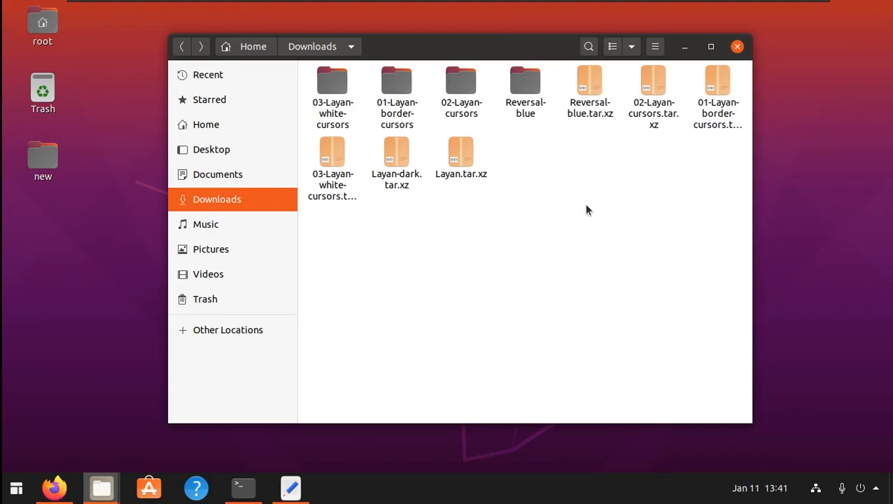
pyautogui.doubleClick(396, 96)
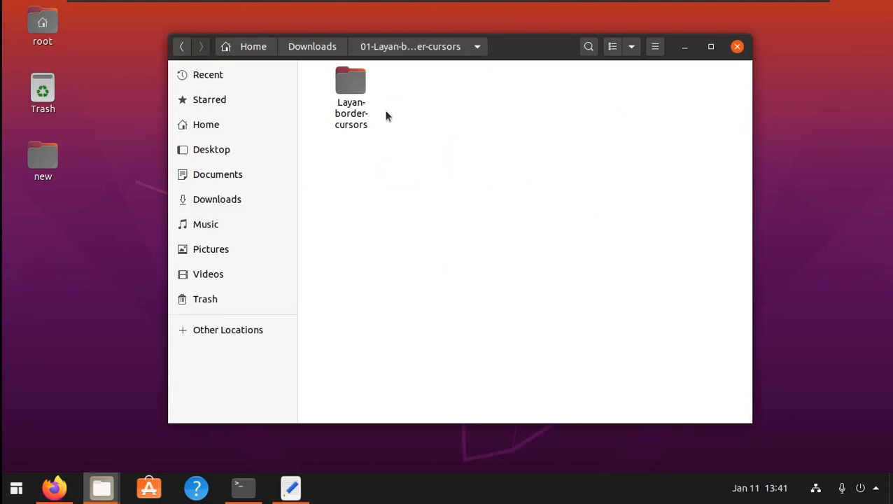
pyautogui.click(346, 87)
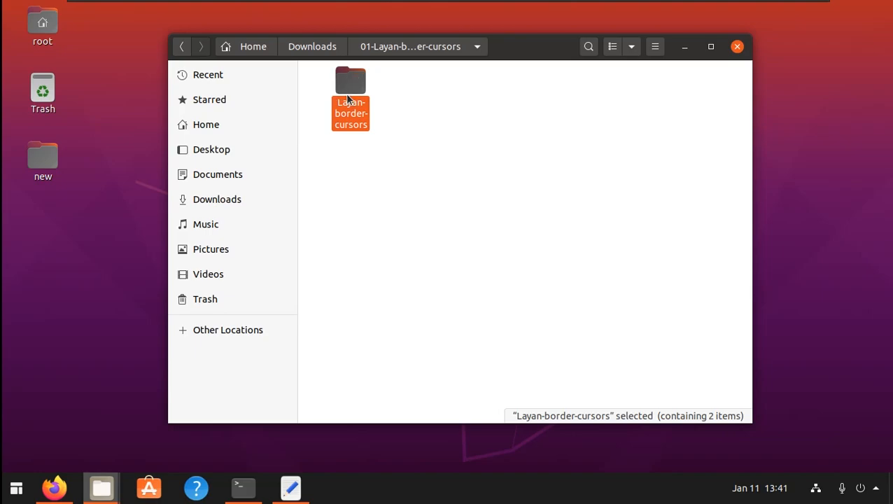
pyautogui.rightClick(348, 98)
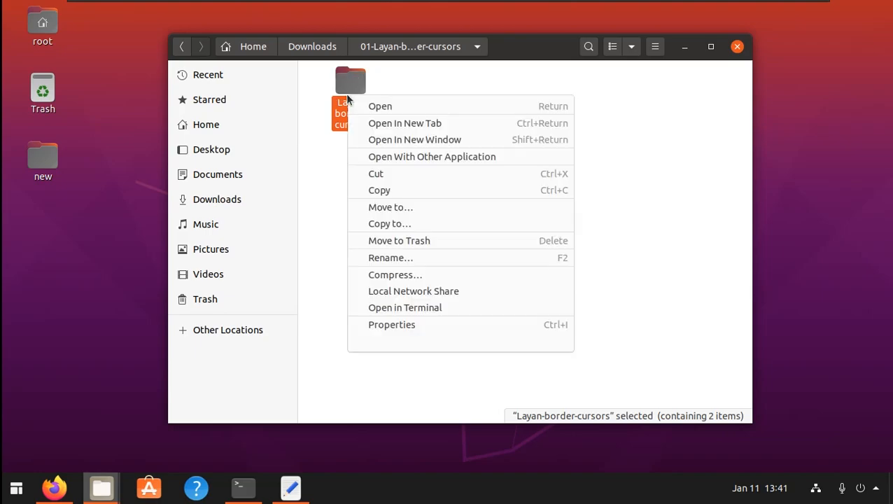
pyautogui.click(384, 175)
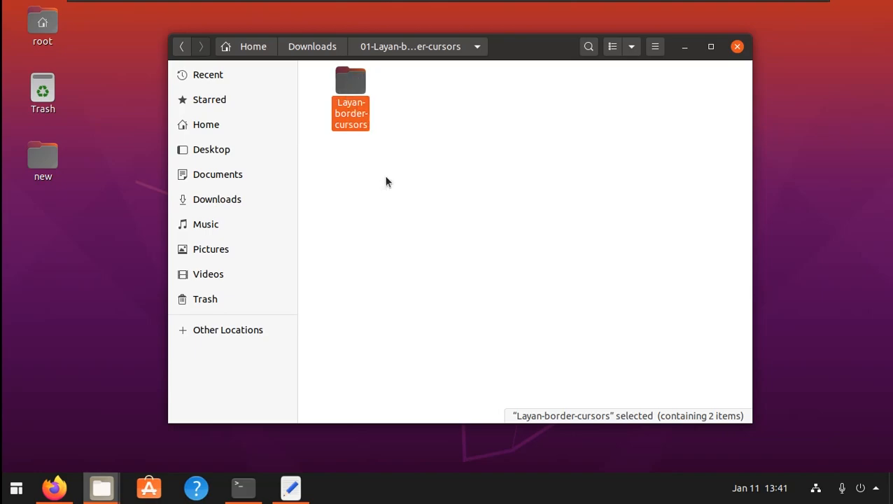
# Step: Paste the cut Layan-border-cursors folder into the .icons folder in Home
pyautogui.click(114, 487)
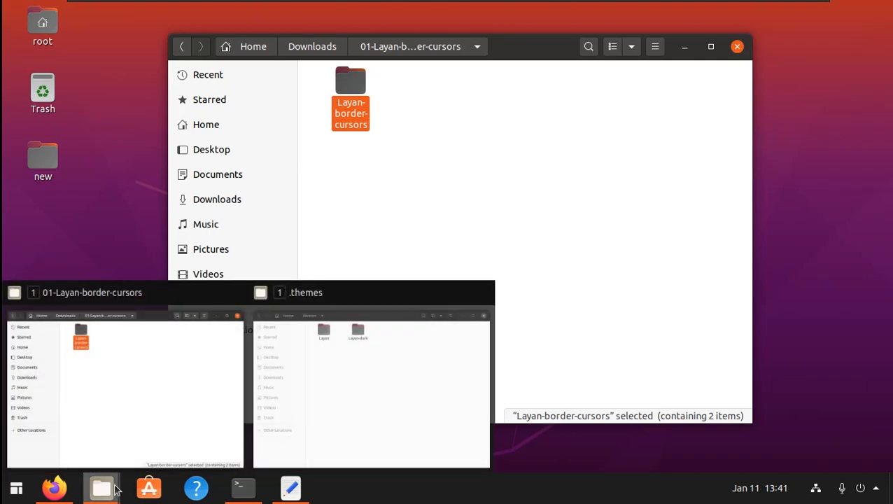
pyautogui.click(341, 416)
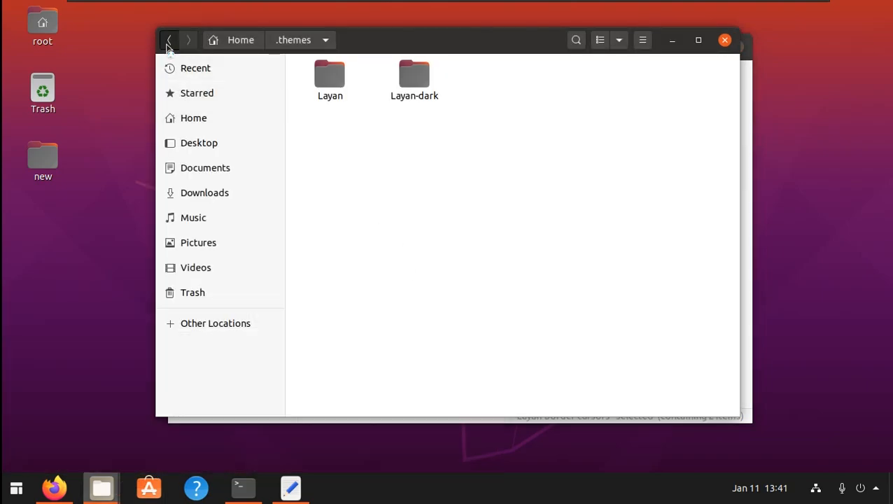
pyautogui.click(168, 42)
pyautogui.click(507, 277)
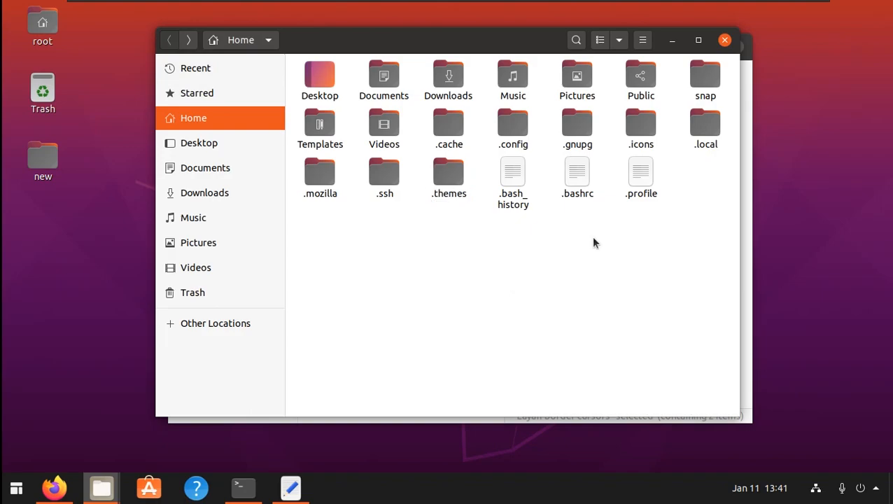
pyautogui.click(638, 133)
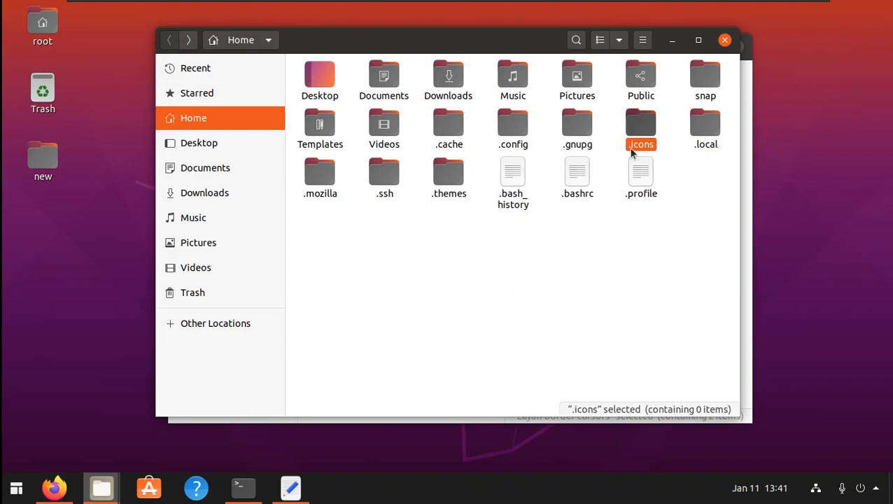
pyautogui.doubleClick(640, 133)
pyautogui.rightClick(463, 152)
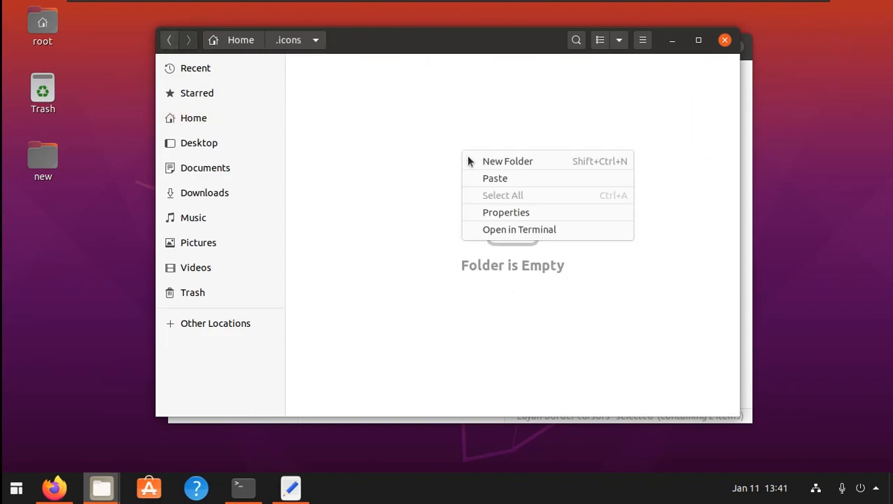
pyautogui.click(490, 177)
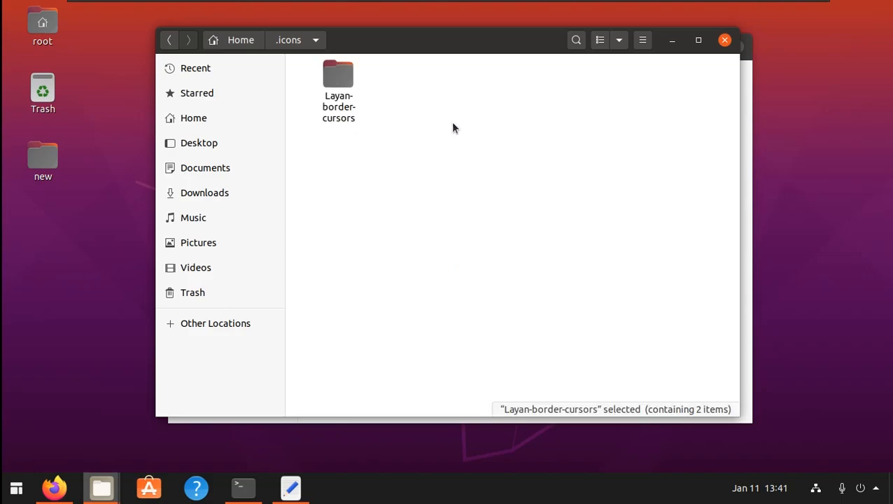
# Step: Offset the two file windows so both are reachable, and cut the Layan-cursors folder from inside 02-Layan-cursors in Downloads
pyautogui.moveTo(476, 40); pyautogui.dragTo(696, 70)
pyautogui.moveTo(524, 45); pyautogui.dragTo(468, 40)
pyautogui.click(126, 47)
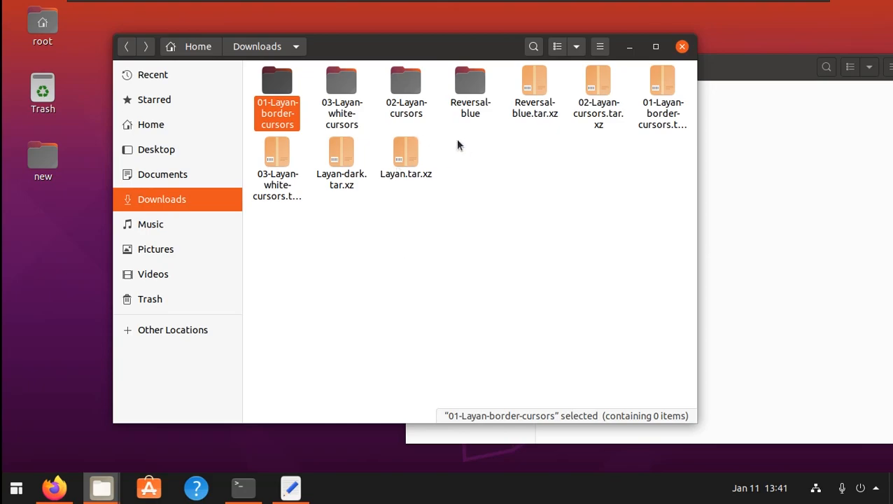
pyautogui.click(409, 91)
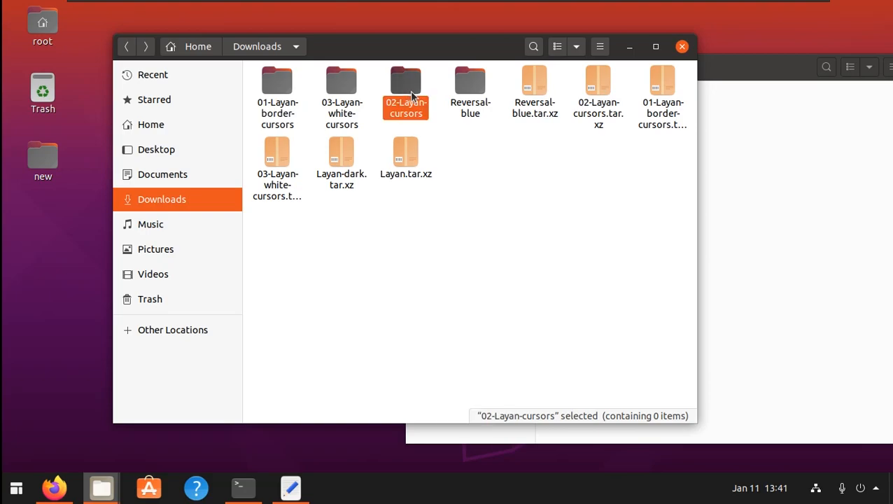
pyautogui.doubleClick(410, 89)
pyautogui.click(291, 94)
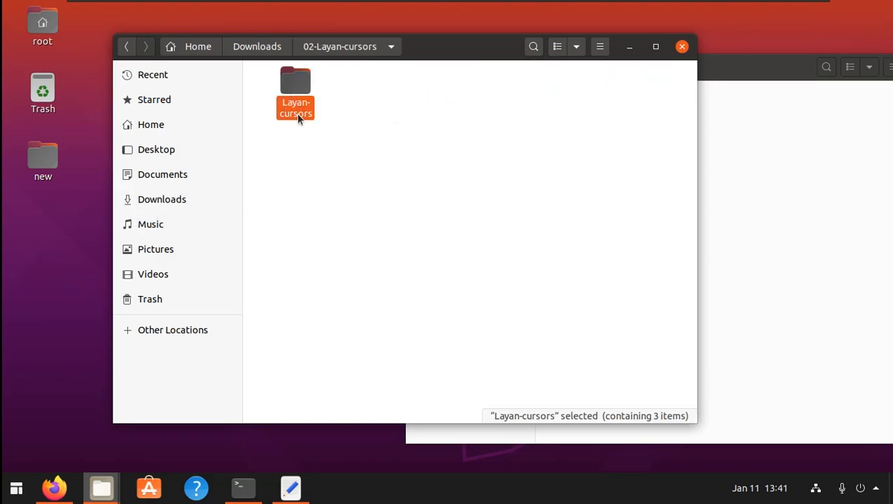
pyautogui.rightClick(294, 98)
pyautogui.click(343, 180)
# Step: Paste the cut Layan-cursors folder into the .icons folder
pyautogui.click(747, 181)
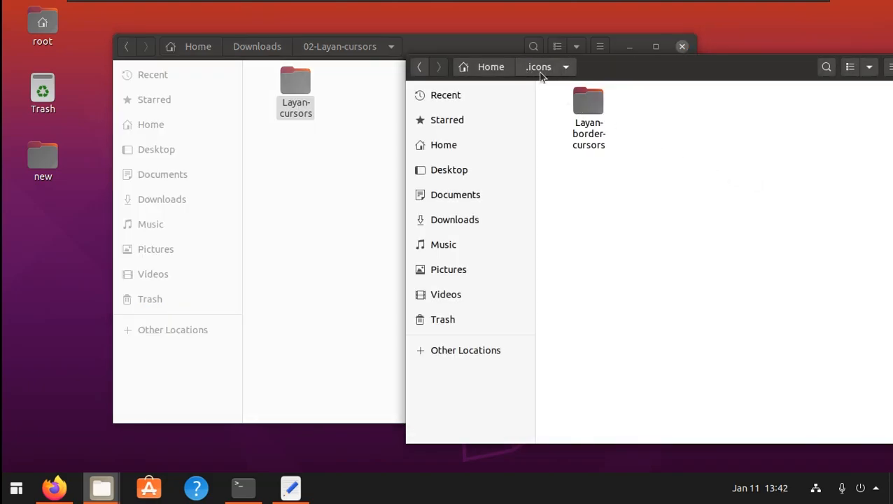
pyautogui.rightClick(683, 144)
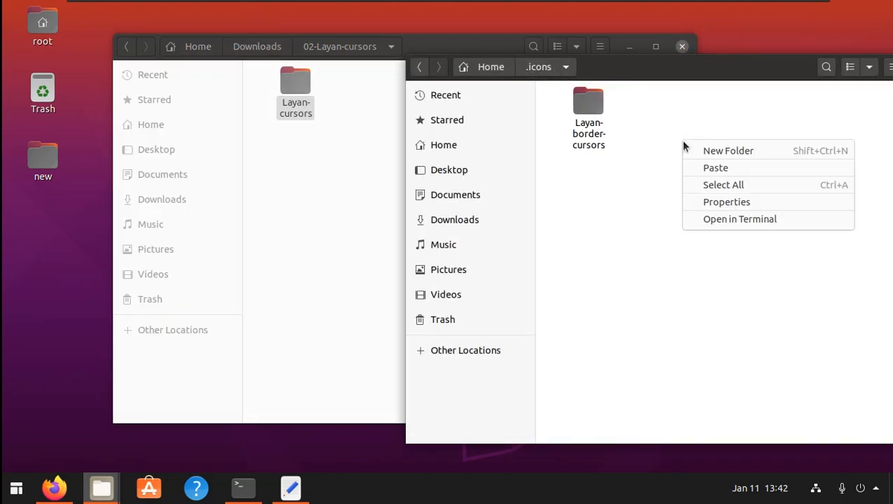
pyautogui.click(704, 174)
pyautogui.click(705, 175)
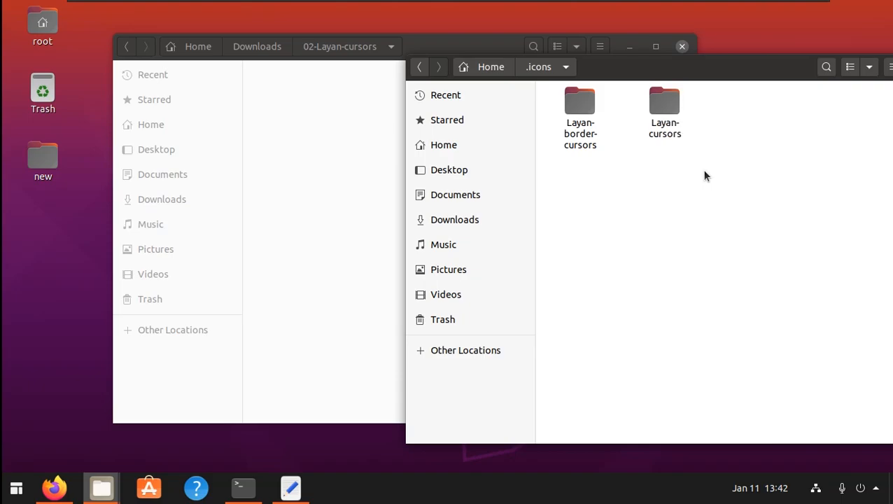
# Step: Move the Layan-white-cursors folder from inside 03-Layan-white-cursors in Downloads into the .icons folder using cut and paste
pyautogui.click(129, 47)
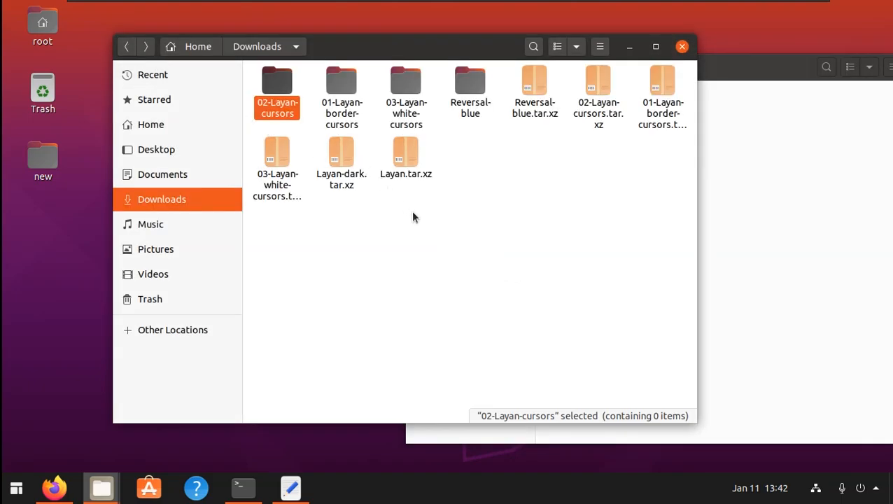
pyautogui.click(403, 98)
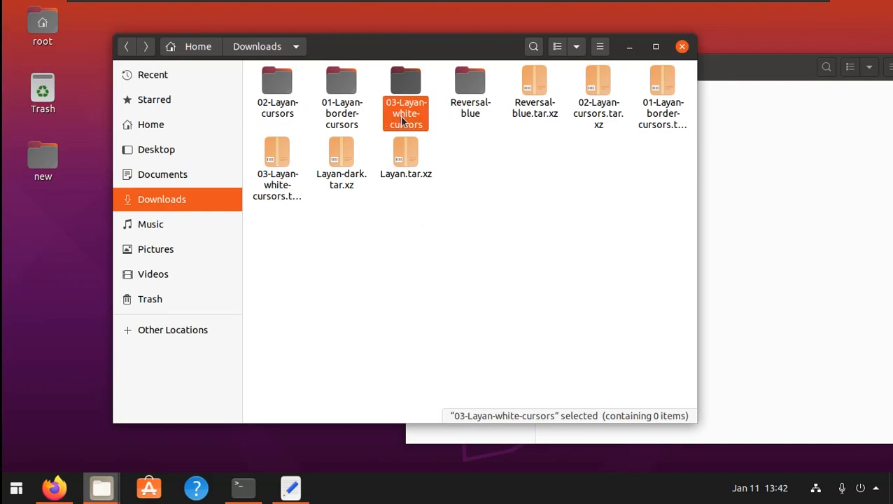
pyautogui.doubleClick(405, 78)
pyautogui.rightClick(285, 83)
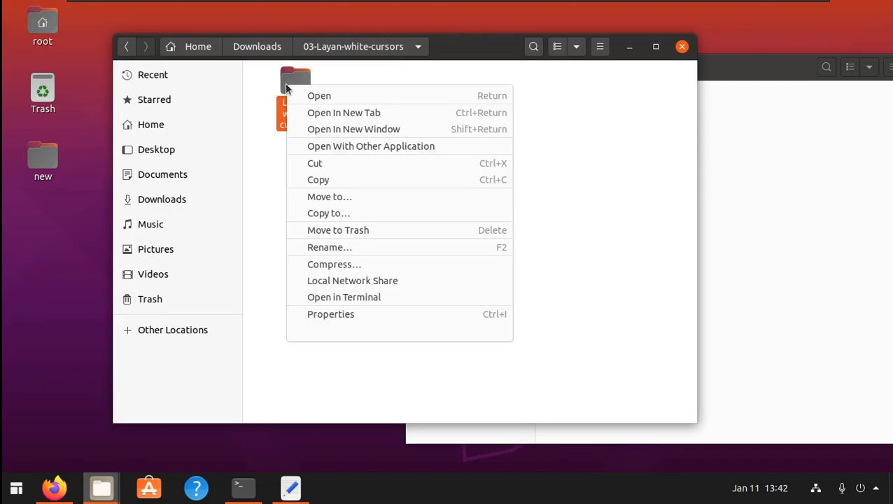
pyautogui.click(331, 164)
pyautogui.click(797, 212)
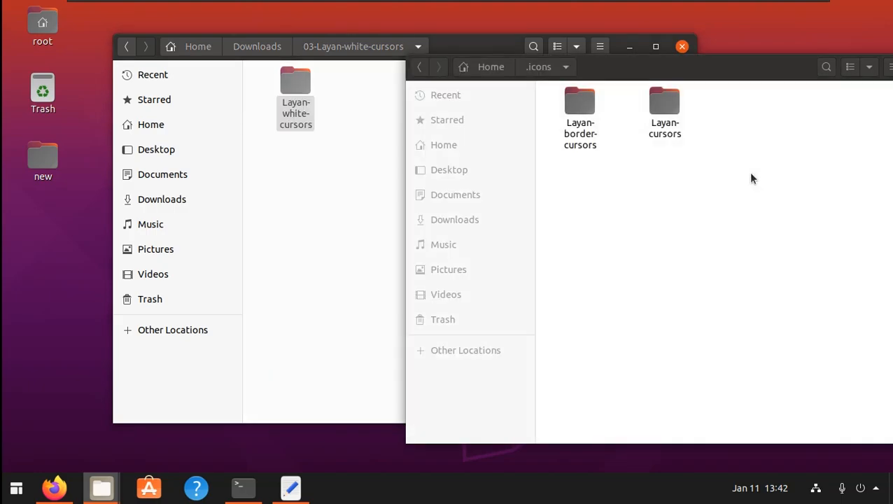
pyautogui.rightClick(749, 166)
pyautogui.click(698, 198)
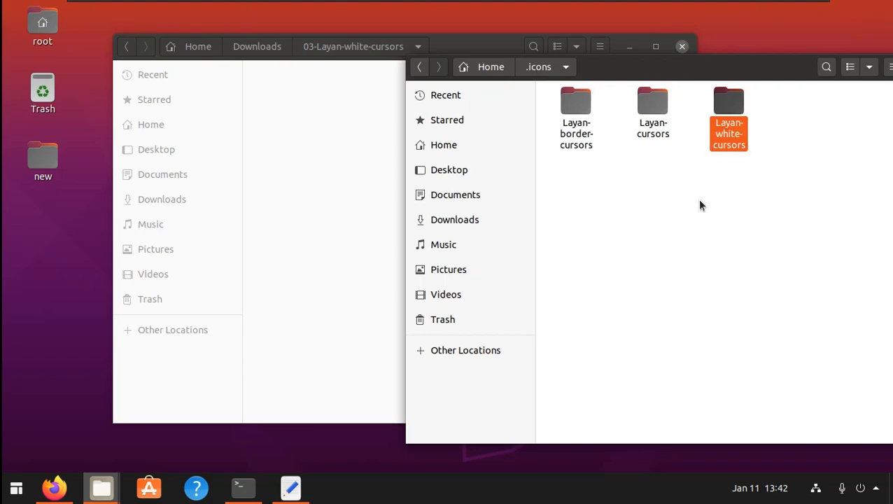
pyautogui.click(693, 217)
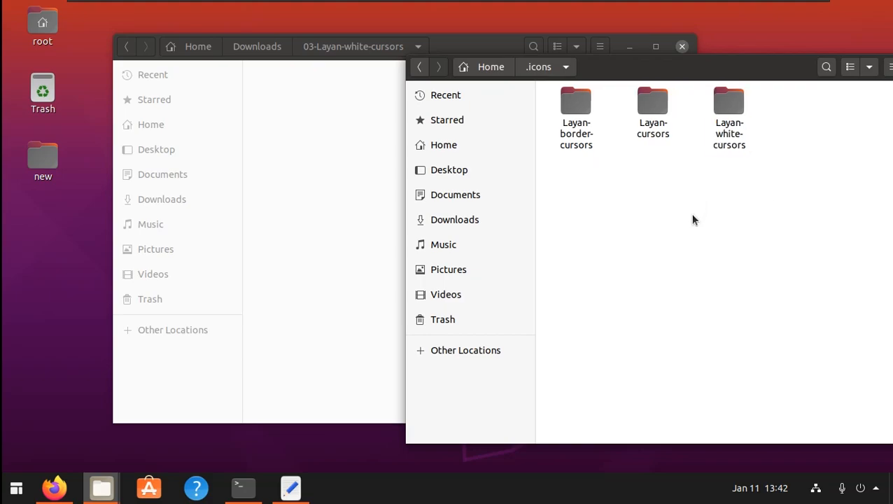
# Step: Cut the Reversal-blue and Reversal-blue-dark folders from inside the extracted Reversal-blue folder in Downloads
pyautogui.click(286, 168)
pyautogui.click(126, 46)
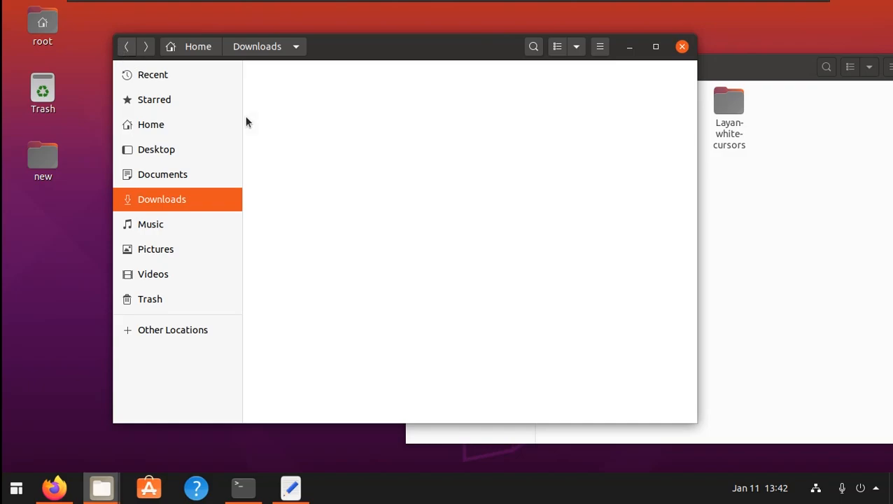
pyautogui.click(507, 202)
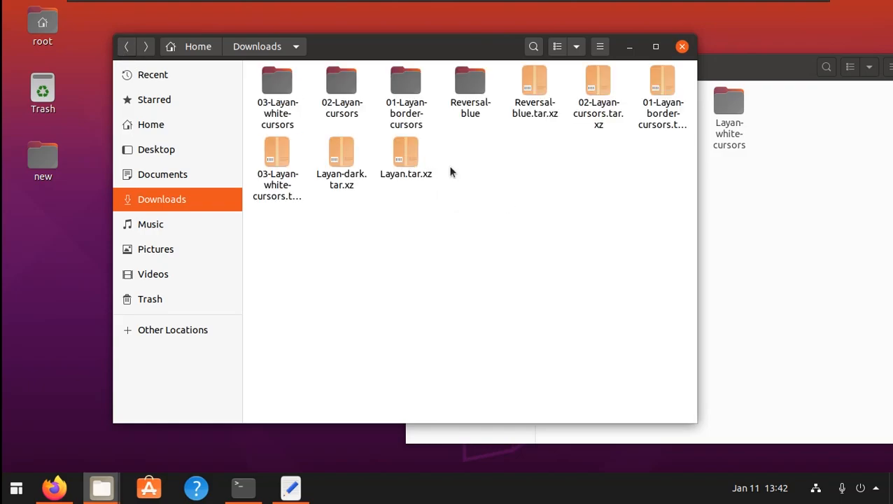
pyautogui.click(471, 111)
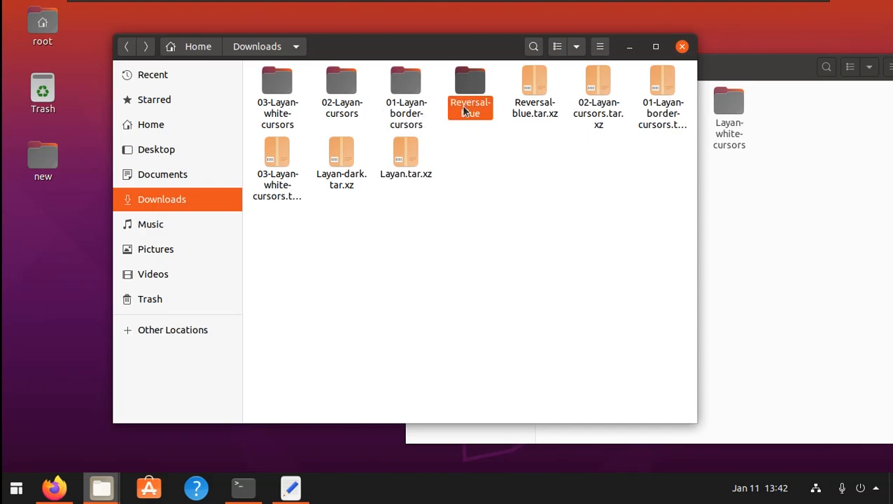
pyautogui.doubleClick(471, 93)
pyautogui.moveTo(415, 160); pyautogui.dragTo(269, 87)
pyautogui.rightClick(384, 104)
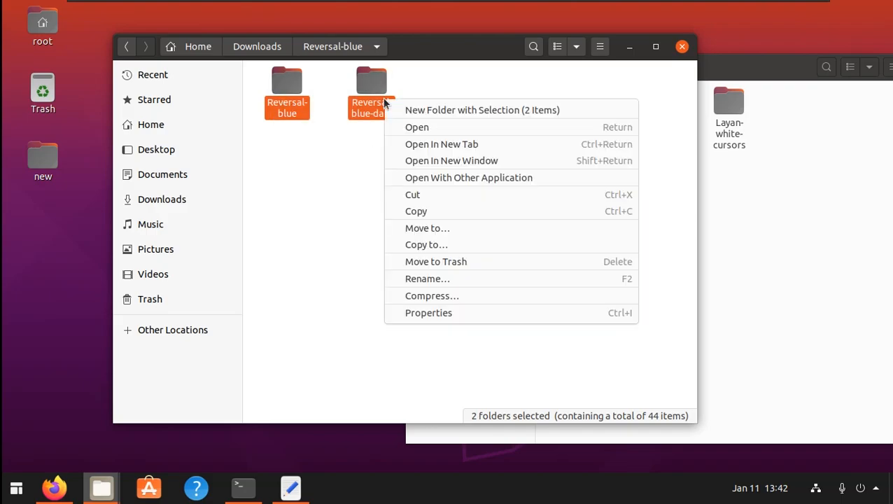
pyautogui.click(438, 196)
# Step: Paste the cut Reversal-blue and Reversal-blue-dark folders into the .icons folder
pyautogui.click(741, 211)
pyautogui.rightClick(732, 201)
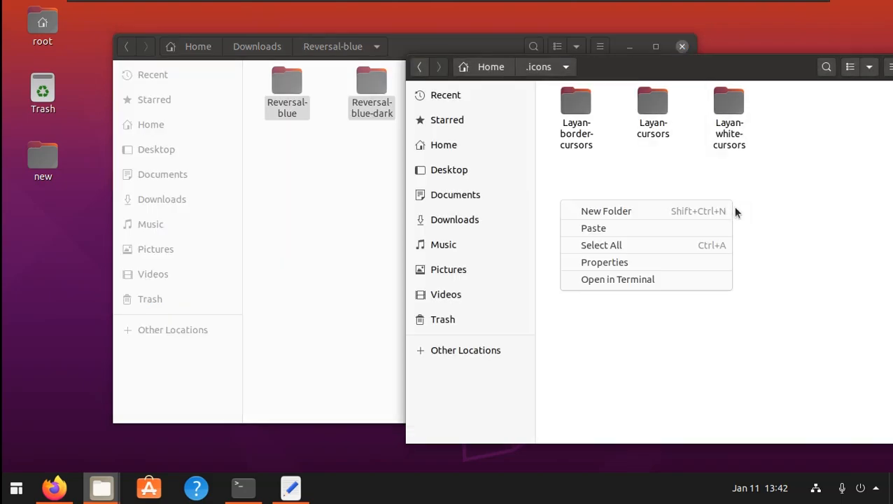
pyautogui.click(671, 228)
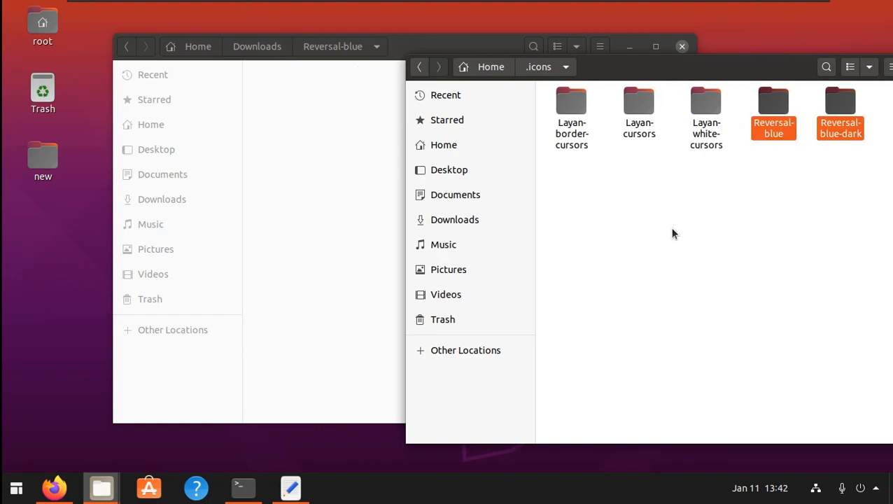
pyautogui.click(670, 228)
# Step: Go back from the emptied Reversal-blue folder to Downloads and close that file window
pyautogui.click(389, 40)
pyautogui.moveTo(389, 40); pyautogui.dragTo(334, 40)
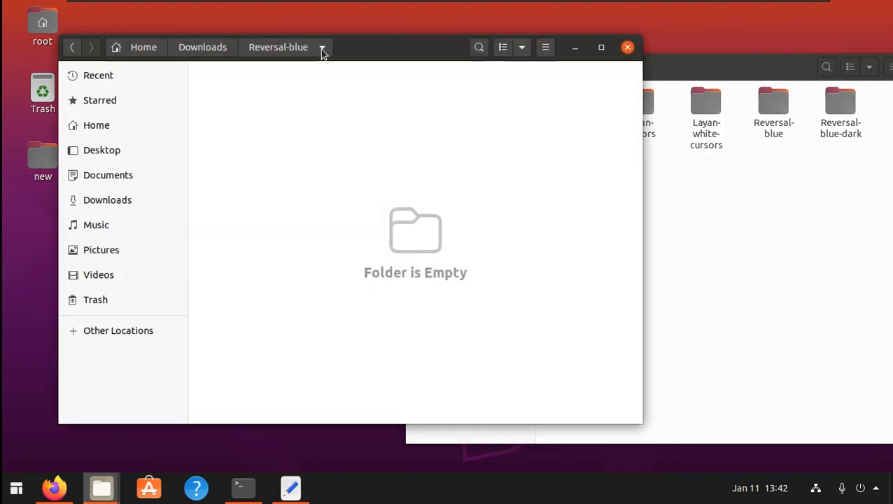
pyautogui.click(66, 47)
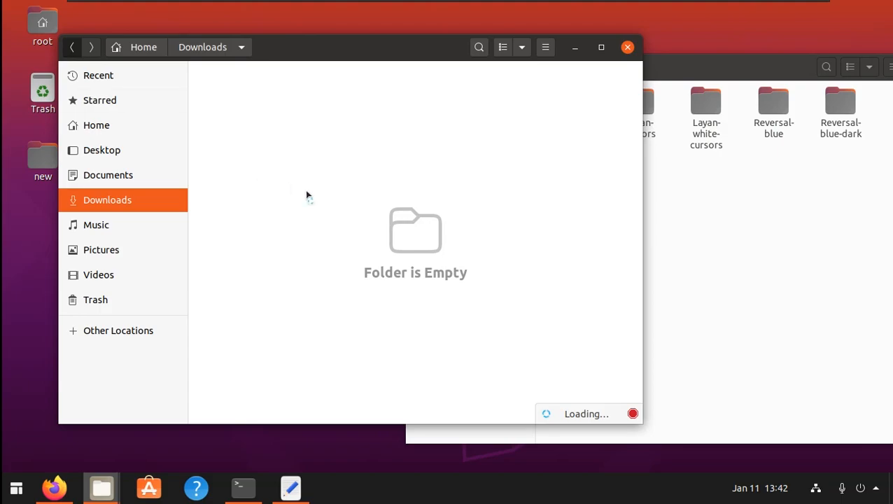
pyautogui.click(627, 47)
# Step: Centre the remaining file window and open the .themes folder in Home to check its contents
pyautogui.moveTo(674, 70); pyautogui.dragTo(470, 56)
pyautogui.click(294, 60)
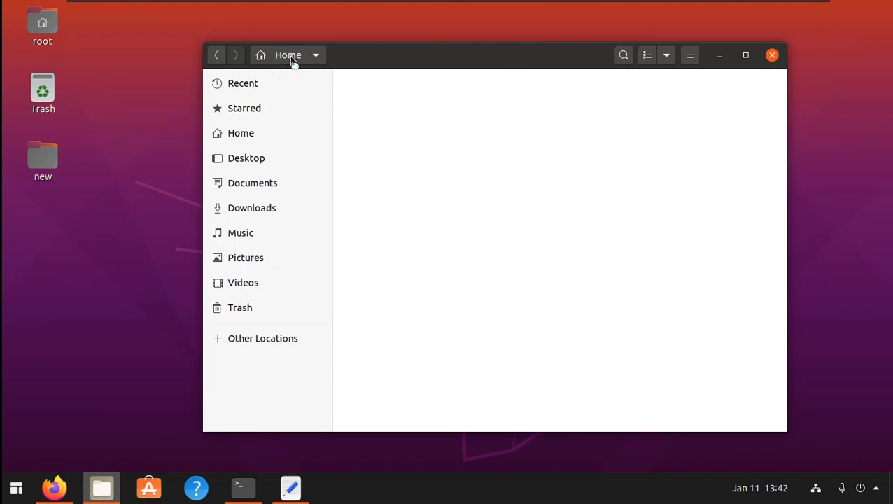
pyautogui.click(630, 251)
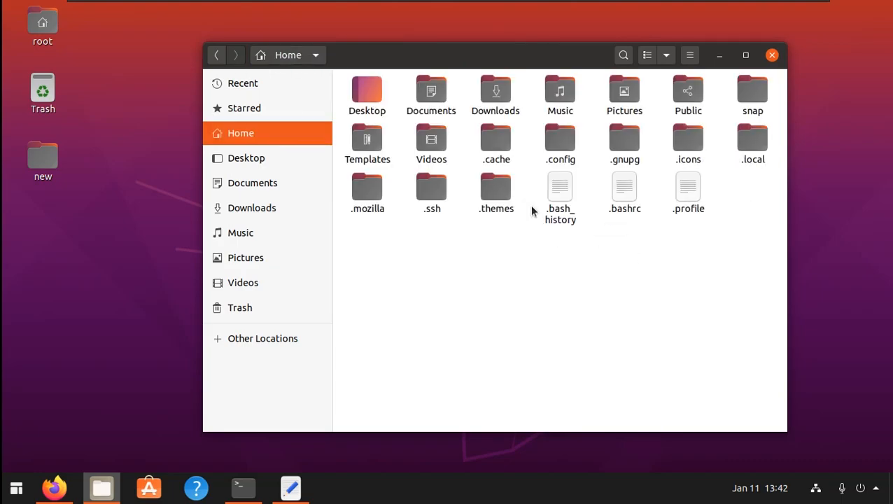
pyautogui.click(500, 210)
pyautogui.doubleClick(495, 190)
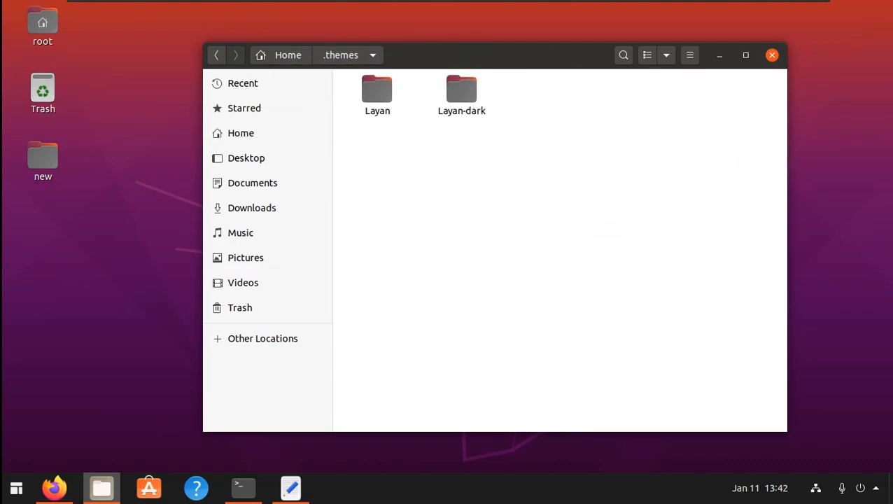
# Step: Check the contents of the .themes and .icons folders in Home, return to Home and minimize the file window
pyautogui.moveTo(487, 184); pyautogui.dragTo(372, 101)
pyautogui.click(388, 127)
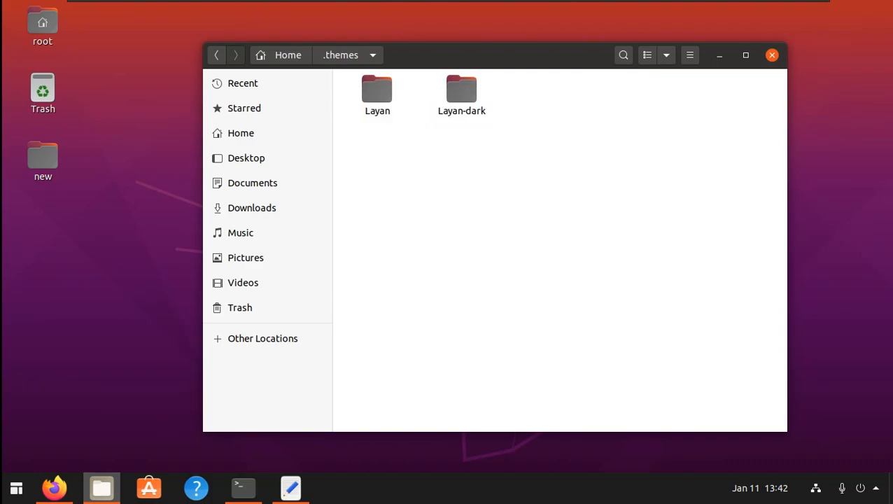
pyautogui.click(216, 55)
pyautogui.click(688, 160)
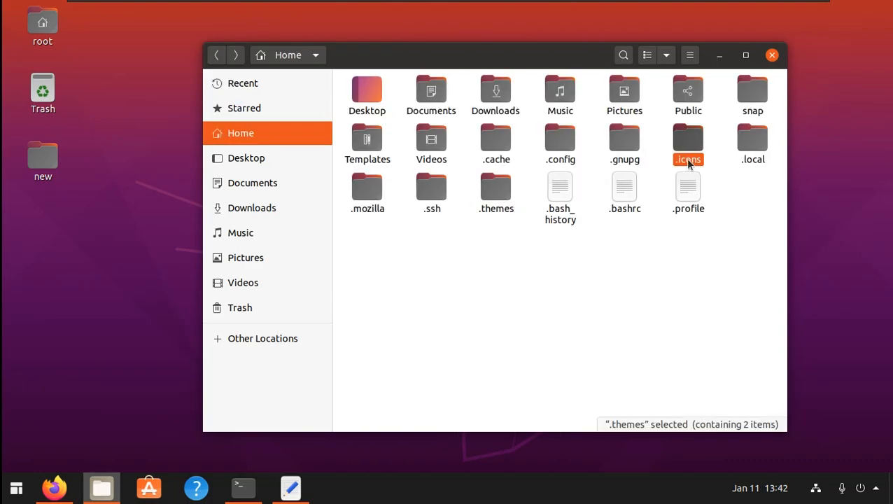
pyautogui.doubleClick(695, 143)
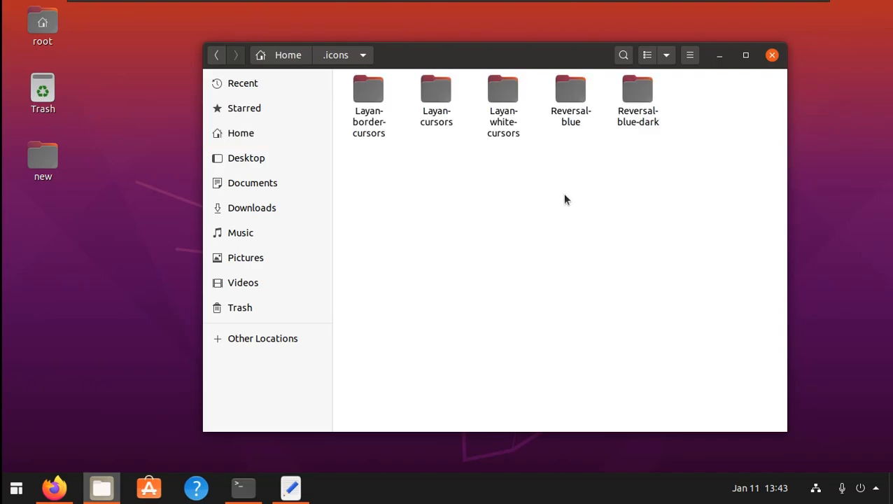
pyautogui.moveTo(715, 178); pyautogui.dragTo(355, 96)
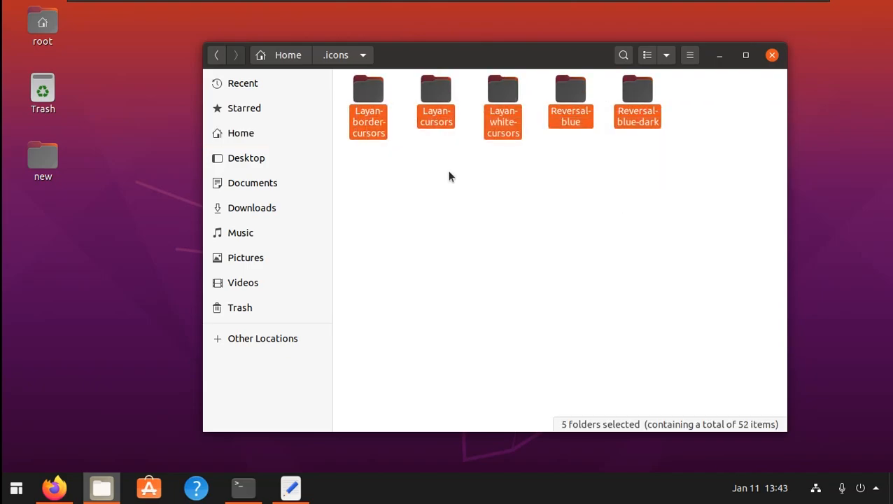
pyautogui.click(216, 56)
pyautogui.click(652, 299)
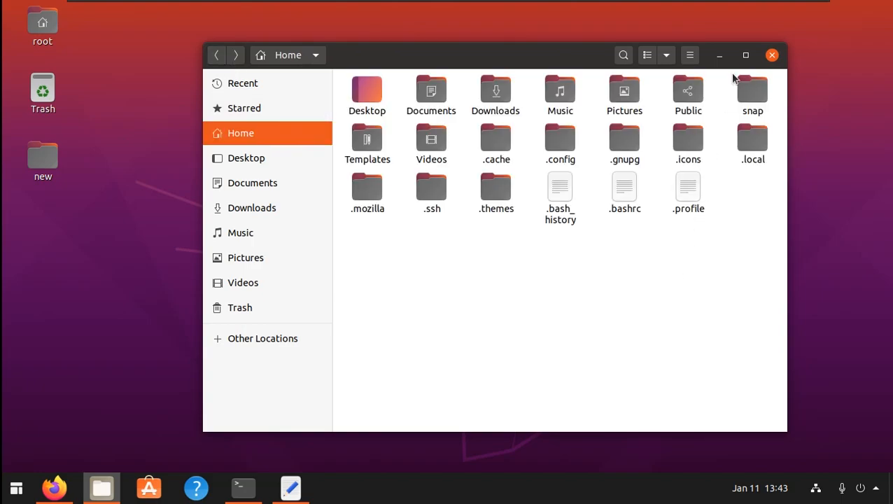
pyautogui.click(720, 56)
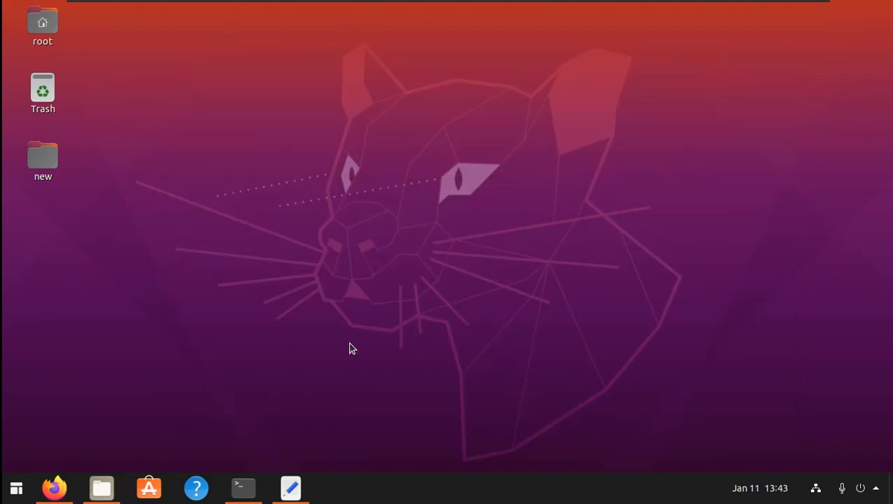
# Step: Copy the line "sudo apt install gnome-tweak-tool" from o.txt in the text editor and minimize the editor
pyautogui.click(290, 488)
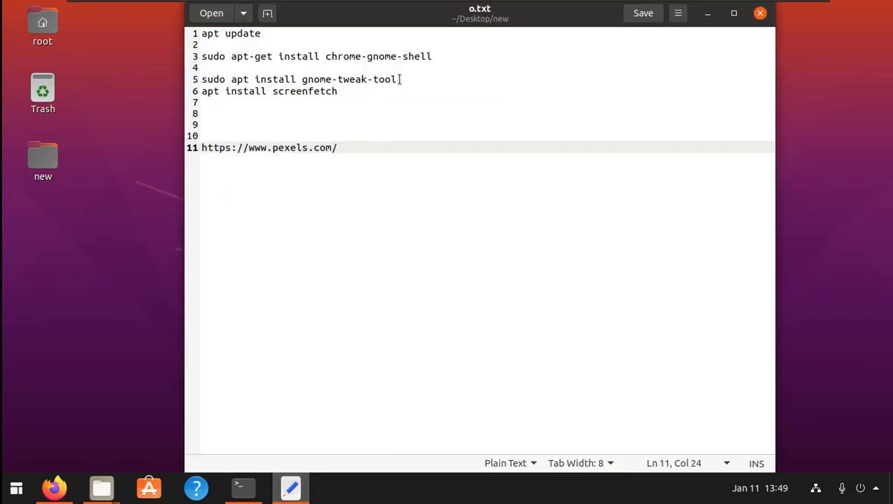
pyautogui.moveTo(401, 79); pyautogui.dragTo(210, 79)
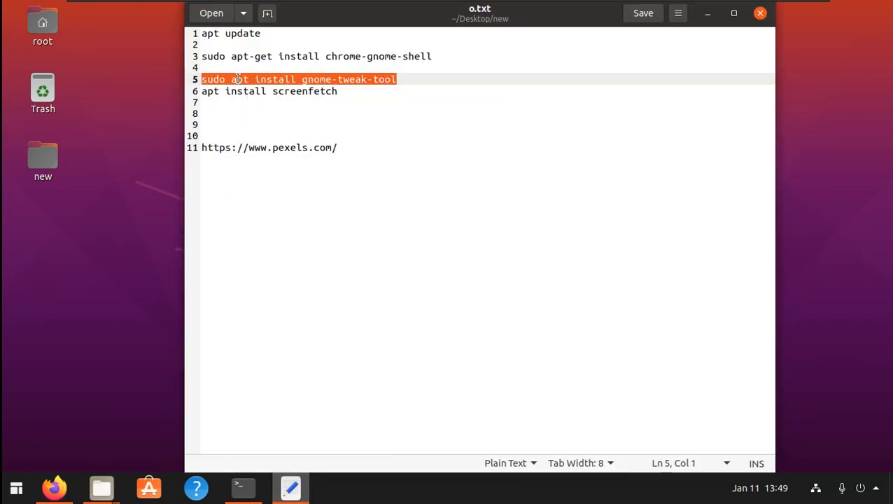
pyautogui.rightClick(244, 80)
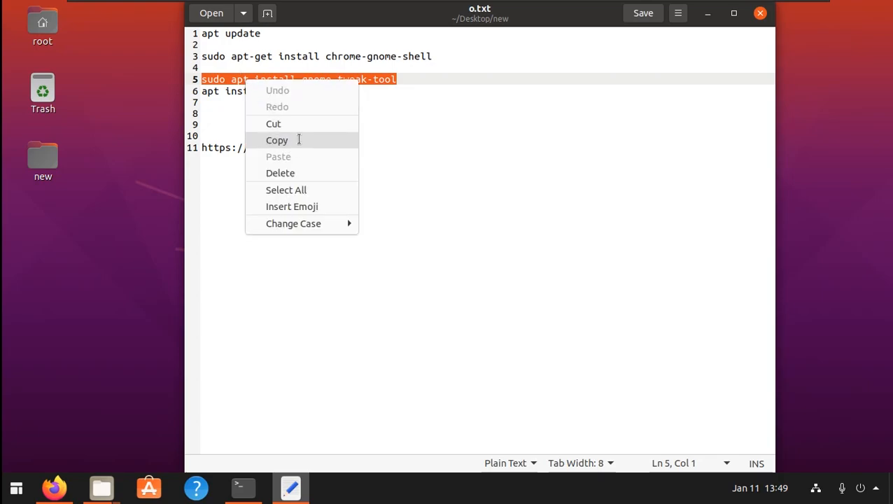
pyautogui.click(298, 139)
pyautogui.click(706, 16)
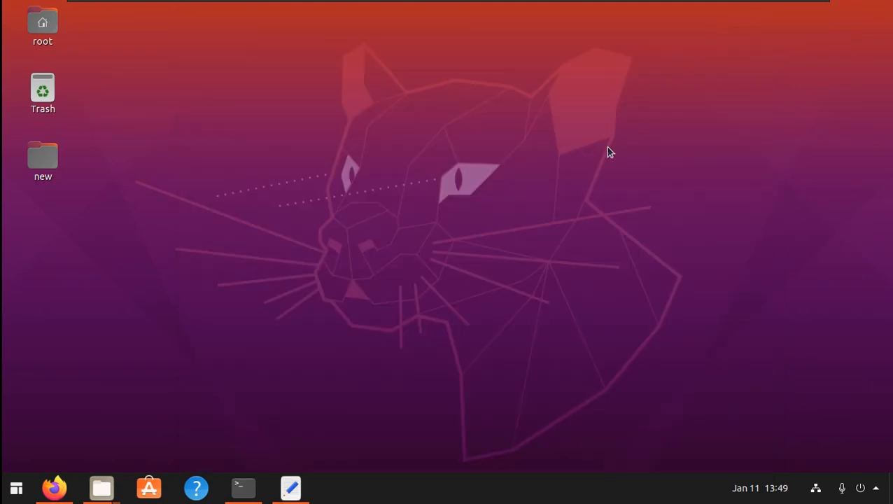
# Step: Switch to the terminal, run the copied command "sudo apt install gnome-tweak-tool", review its output and minimize the terminal
pyautogui.click(244, 488)
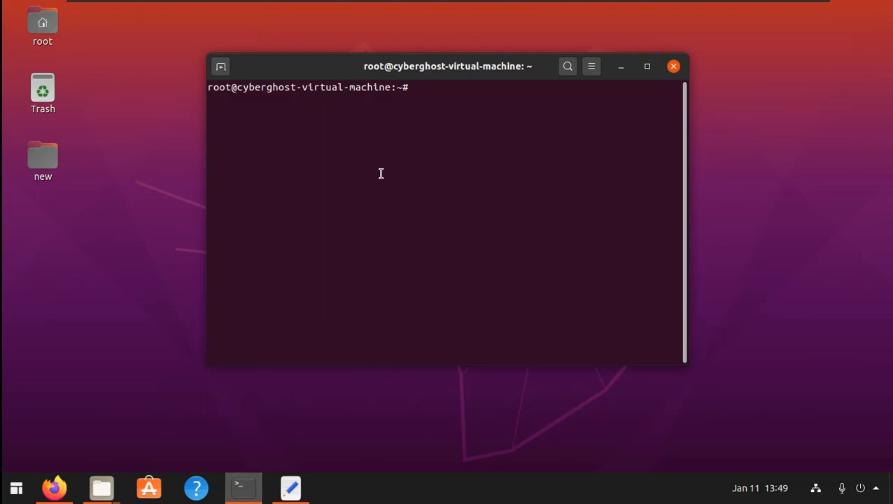
pyautogui.rightClick(530, 144)
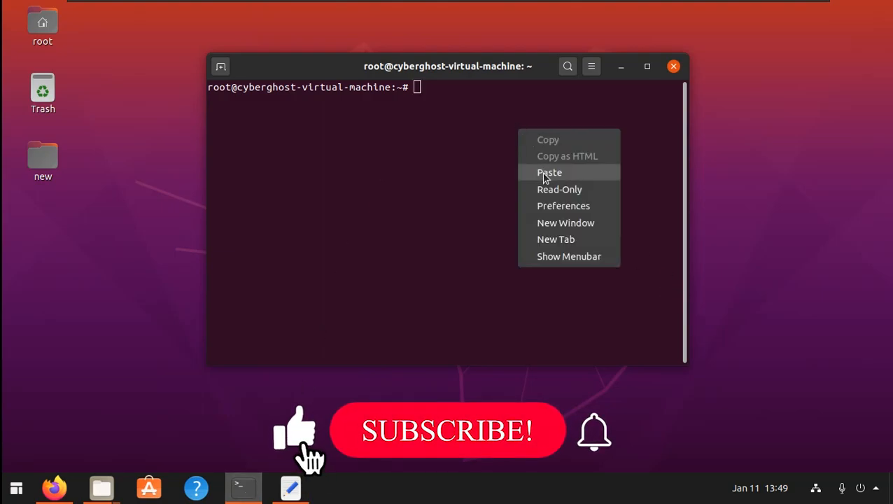
pyautogui.click(544, 175)
pyautogui.moveTo(415, 86); pyautogui.dragTo(615, 88)
pyautogui.click(630, 90)
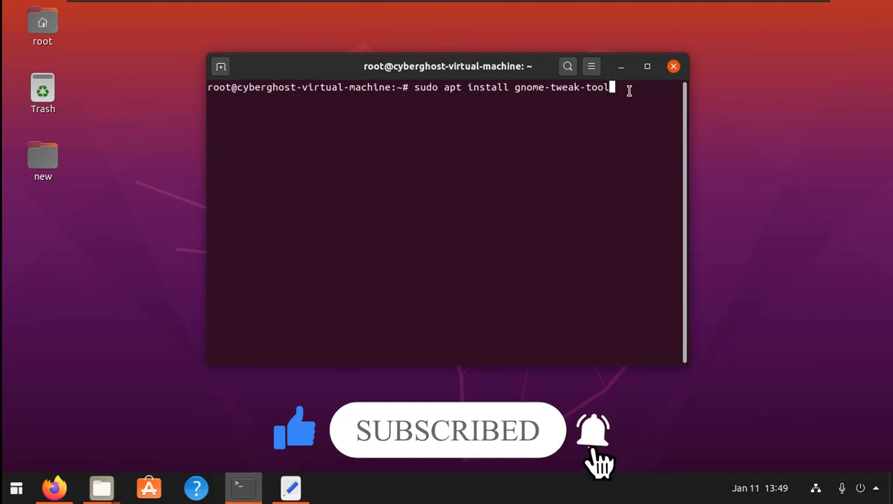
pyautogui.press('Return')
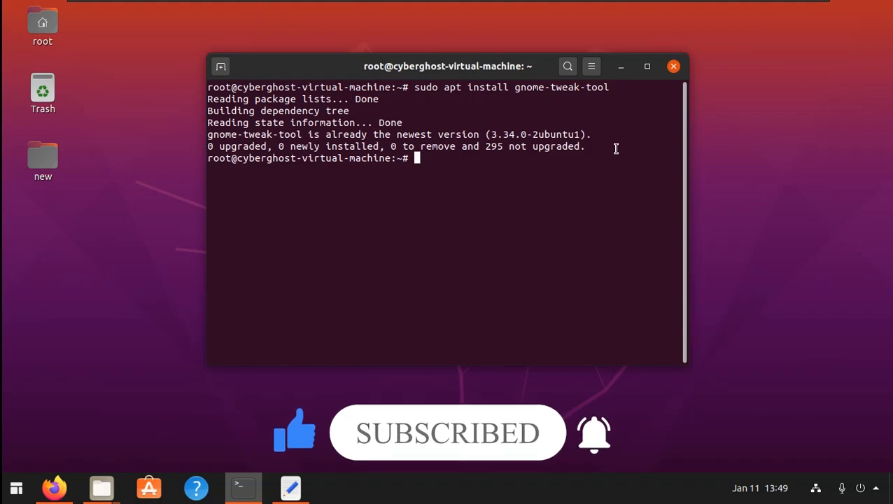
pyautogui.moveTo(208, 135); pyautogui.dragTo(303, 135)
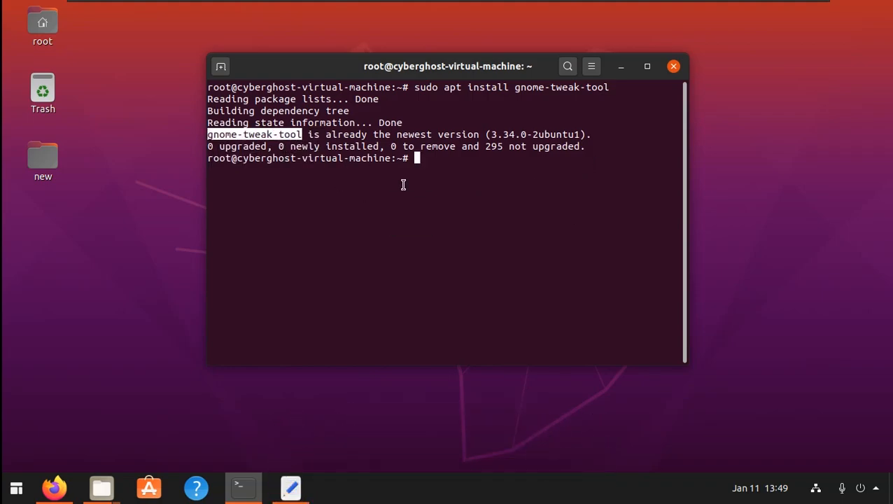
pyautogui.click(564, 143)
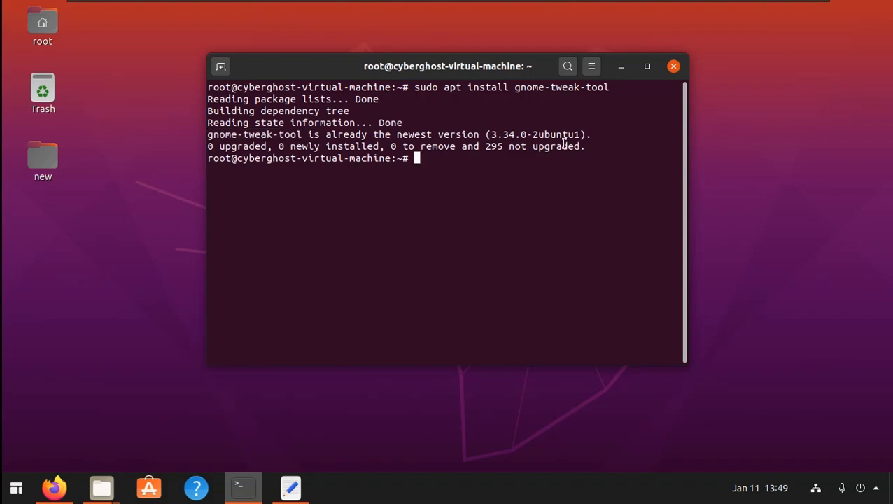
pyautogui.click(621, 66)
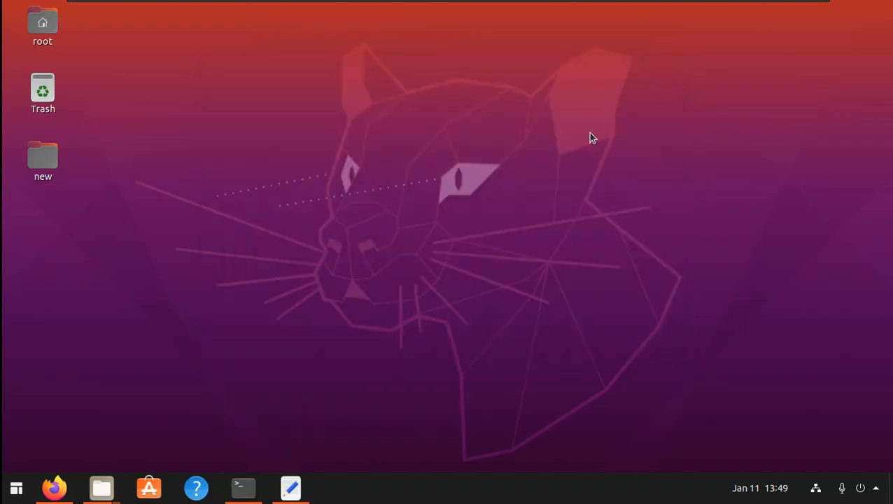
# Step: Search the installed applications for "t" and launch Tweaks
pyautogui.click(16, 488)
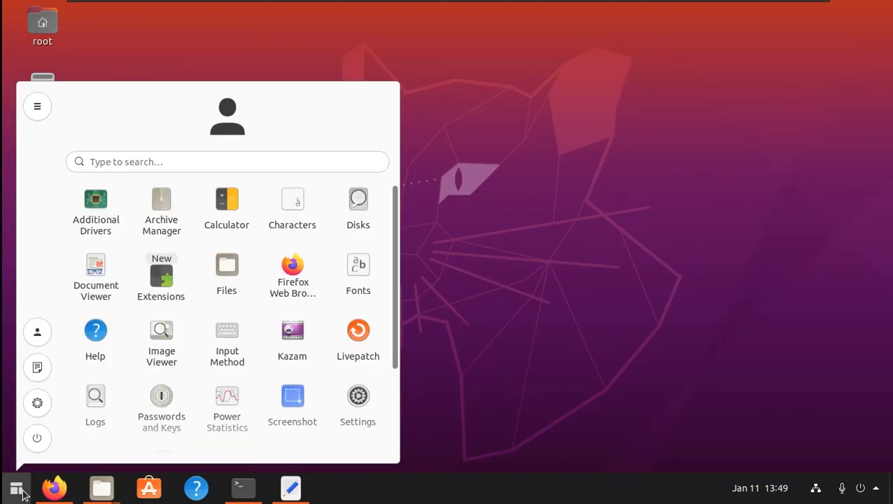
pyautogui.click(167, 161)
pyautogui.write('t')
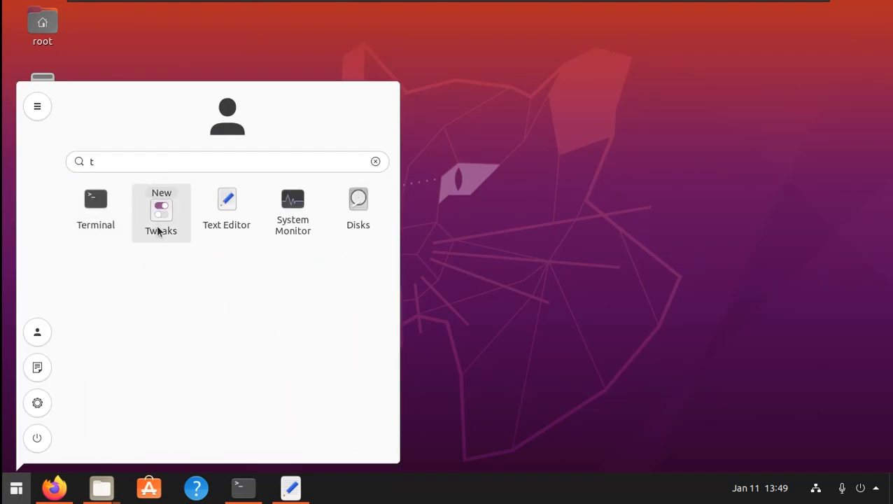
pyautogui.click(167, 223)
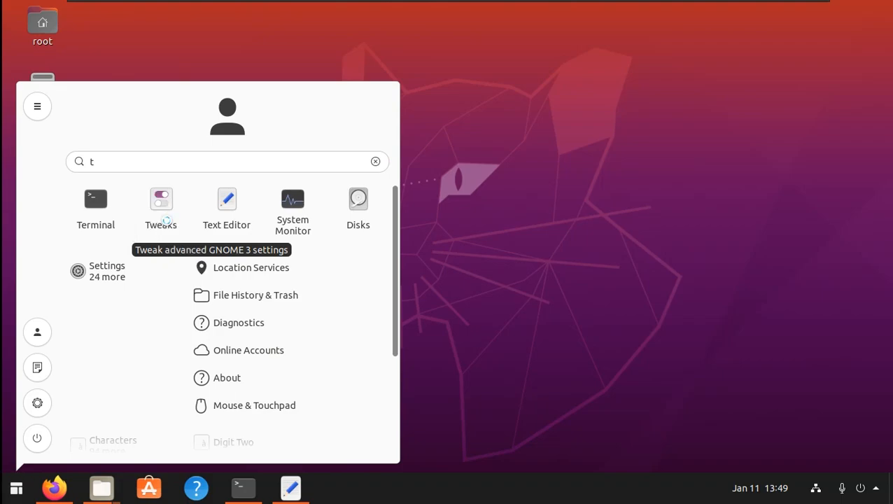
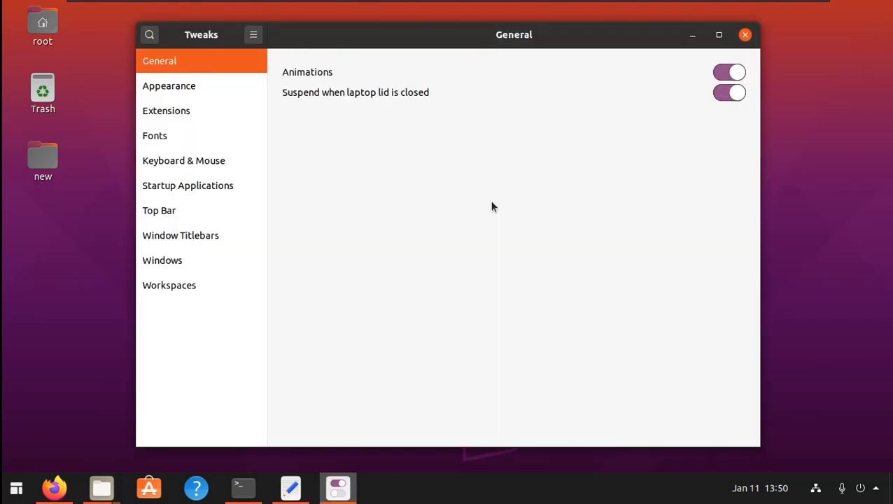
# Step: In the Appearance settings, try the Layan theme for Applications and switch it to Layan-dark
pyautogui.click(182, 88)
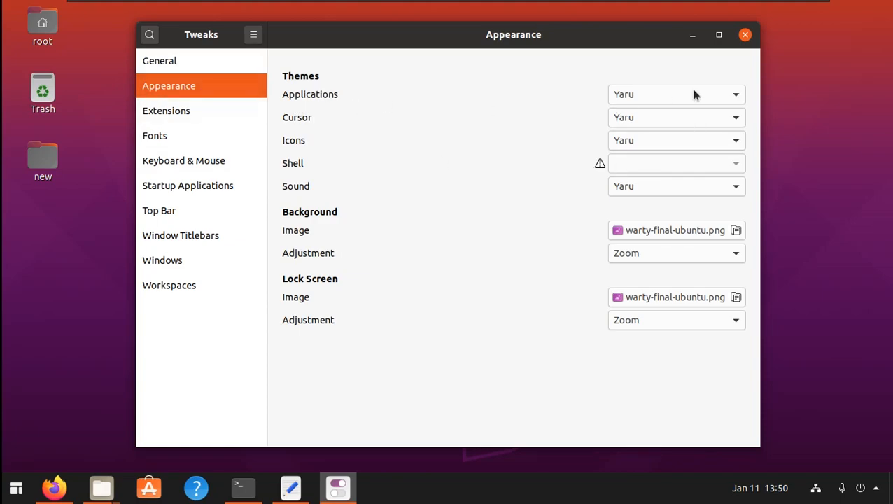
pyautogui.click(621, 98)
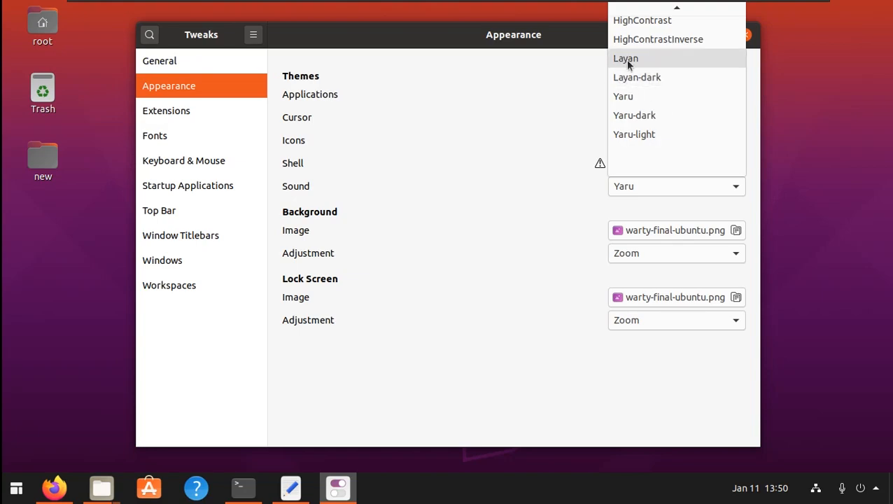
pyautogui.press('Escape')
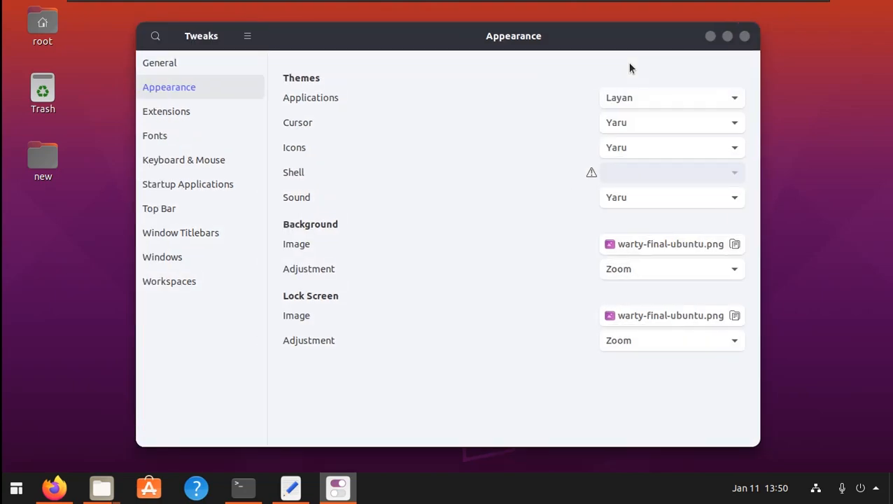
pyautogui.click(640, 97)
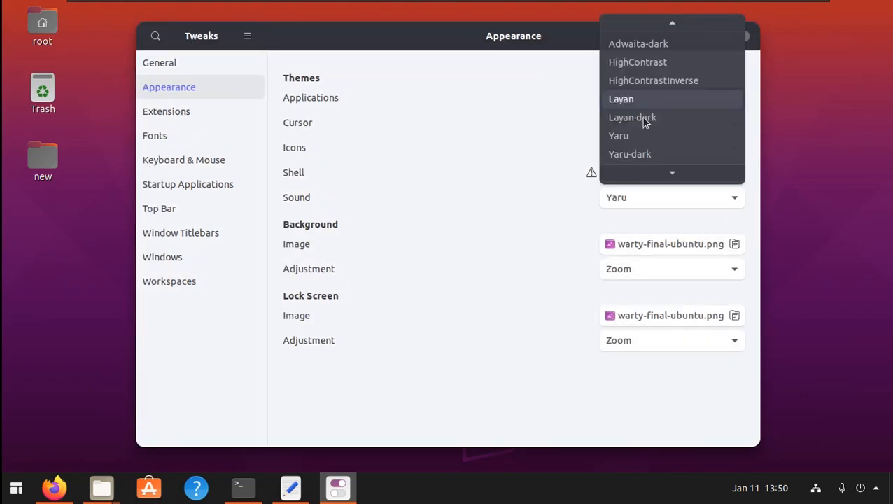
pyautogui.click(641, 117)
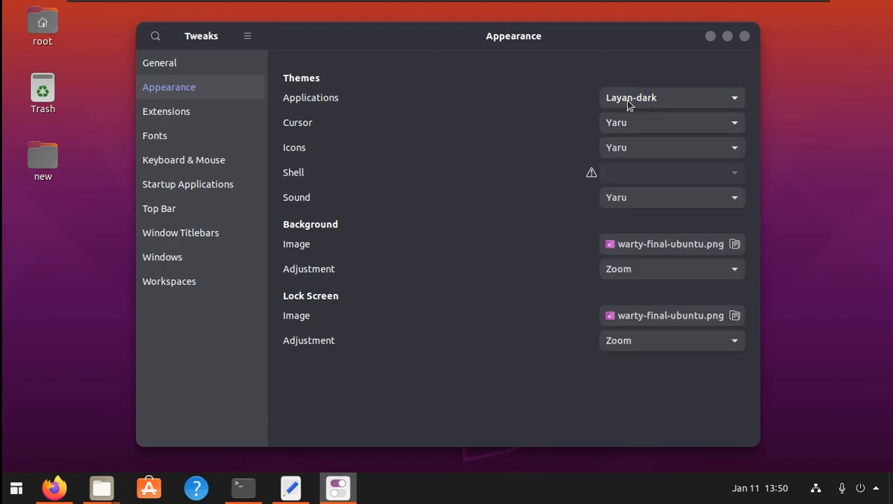
# Step: Set the Cursor theme to Layan-border-cursors and test the pointer by drawing selection boxes on the empty desktop
pyautogui.click(641, 123)
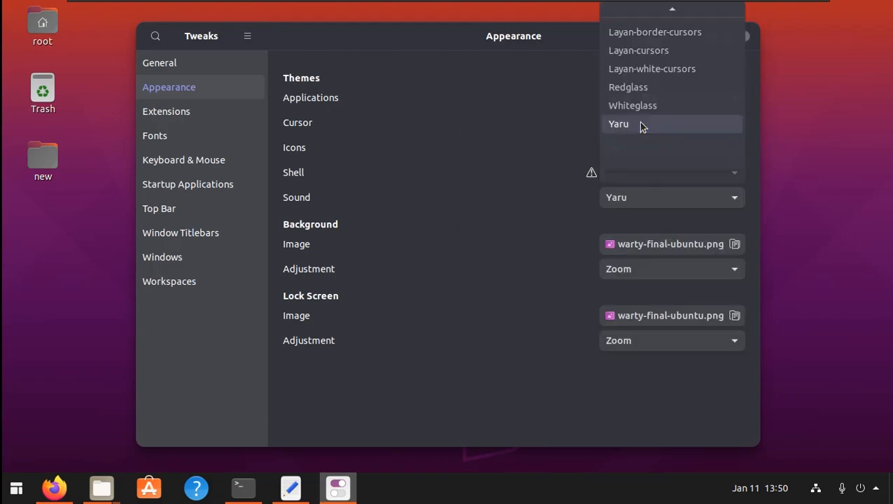
pyautogui.scroll(1, 651, 112)
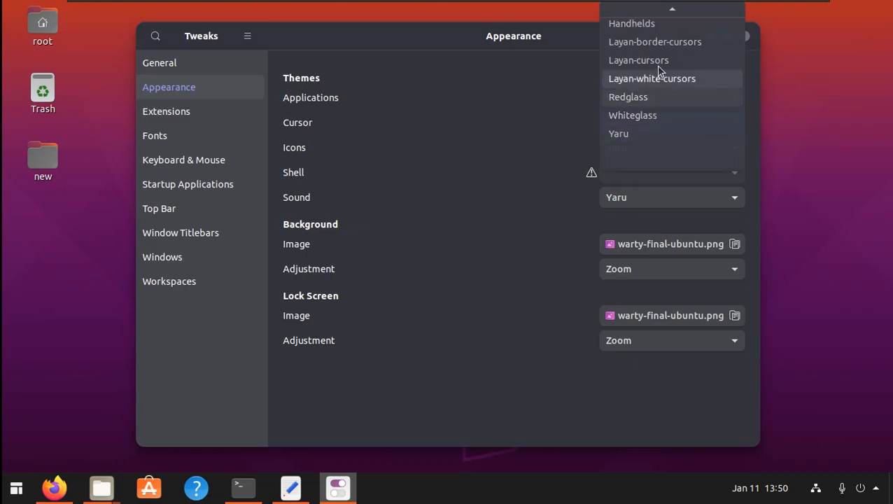
pyautogui.click(666, 42)
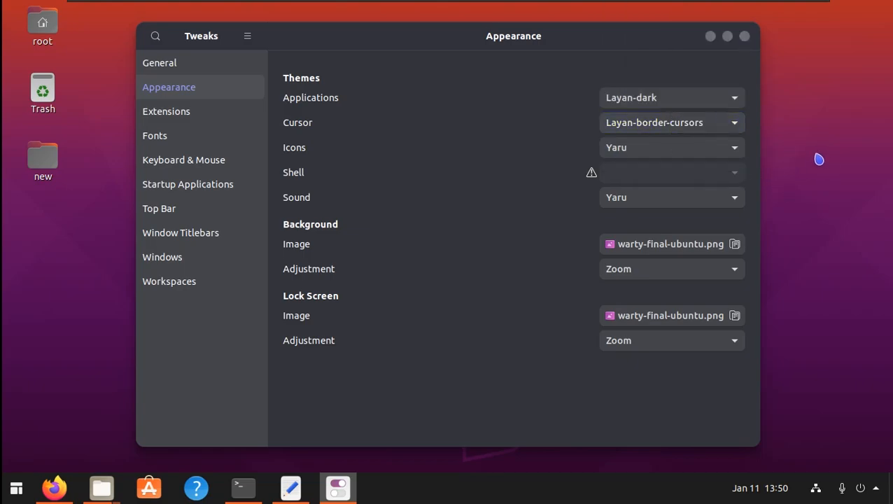
pyautogui.moveTo(795, 132); pyautogui.dragTo(874, 244)
pyautogui.moveTo(778, 135); pyautogui.dragTo(879, 257)
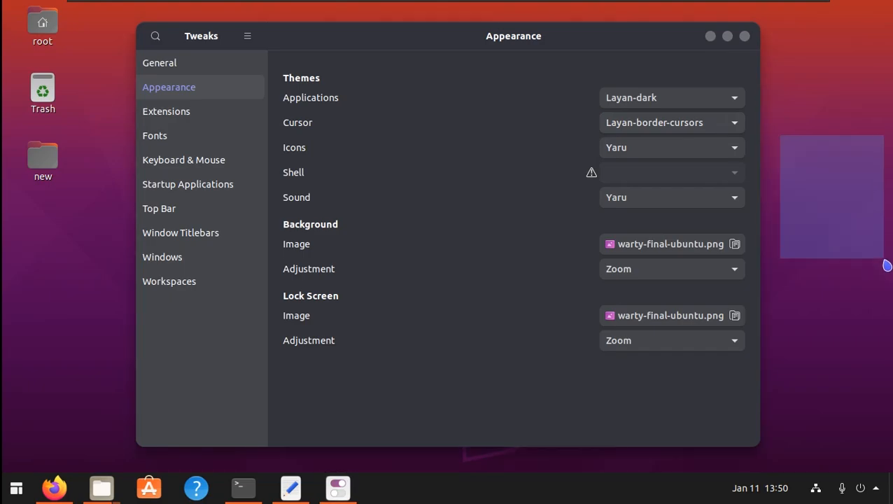
# Step: Set the Icons theme to Layan-cursors
pyautogui.click(683, 149)
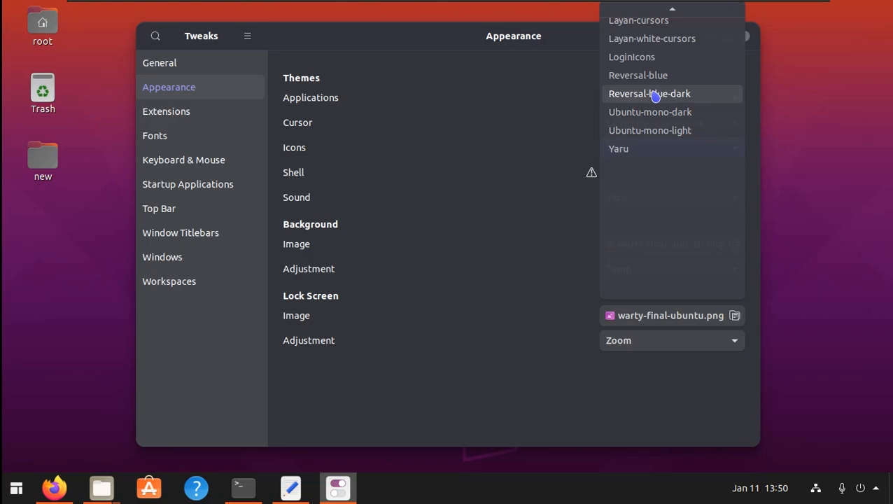
pyautogui.scroll(1, 654, 42)
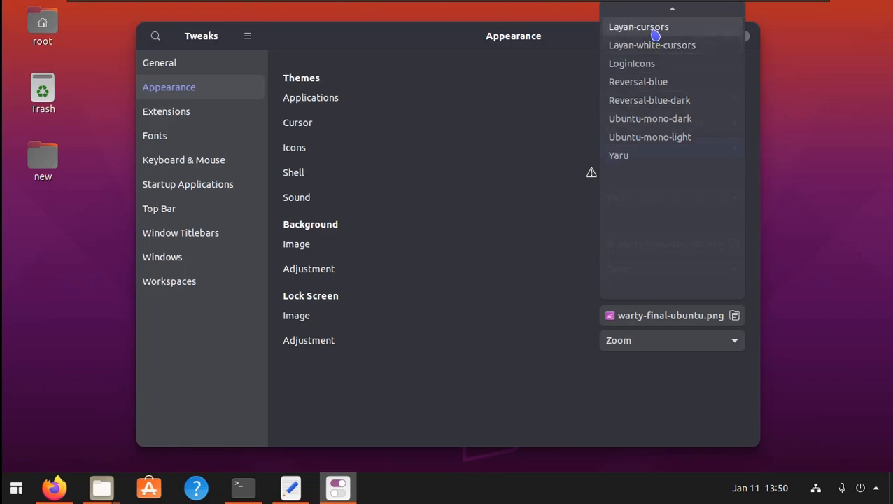
pyautogui.press('Escape')
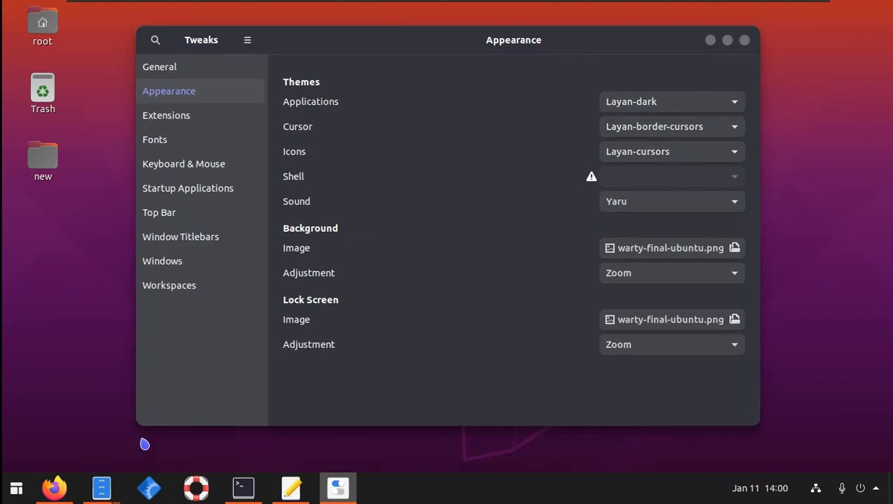
# Step: Bring up the file window showing Home, examine how its theme and icons look, and reposition the window
pyautogui.click(101, 488)
pyautogui.moveTo(677, 291); pyautogui.dragTo(374, 80)
pyautogui.click(618, 309)
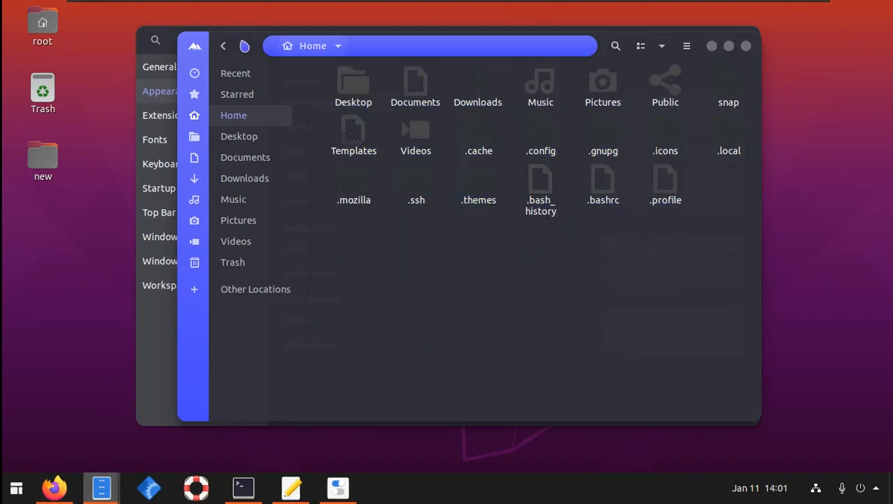
pyautogui.moveTo(189, 56); pyautogui.dragTo(251, 47)
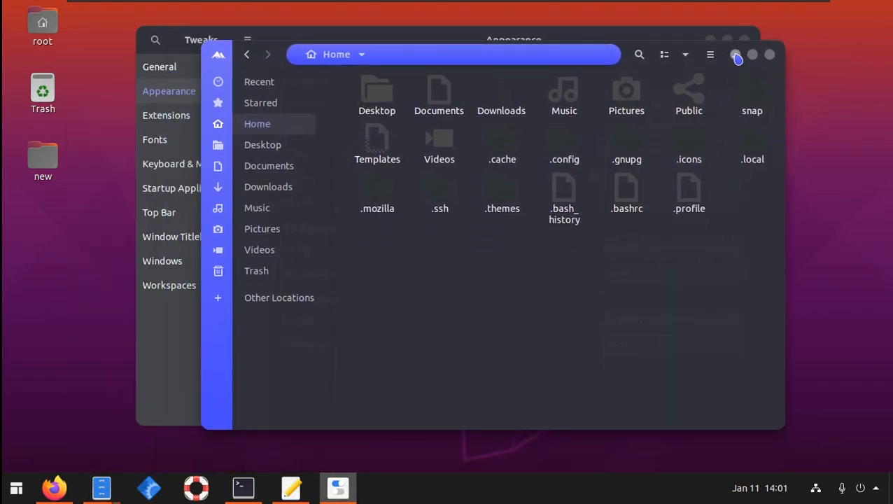
# Step: Minimize the Home window, set the Applications theme to Layan, check the result, and close Tweaks
pyautogui.click(737, 57)
pyautogui.click(654, 103)
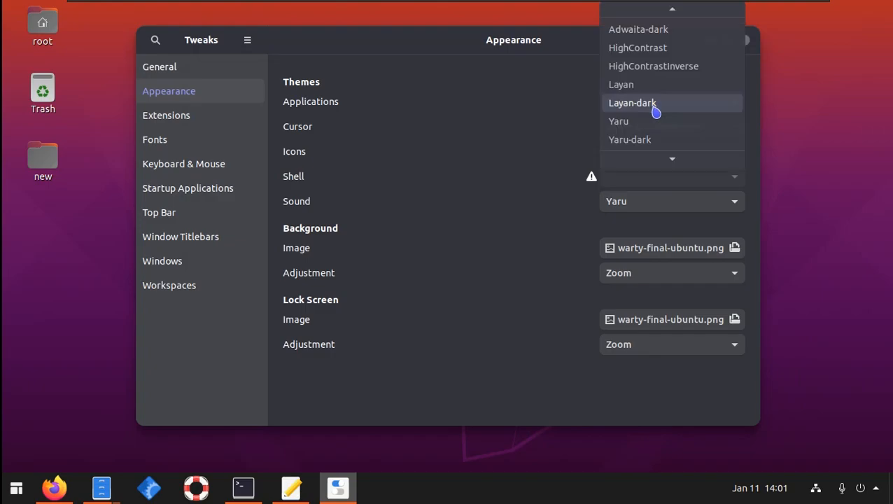
pyautogui.press('Escape')
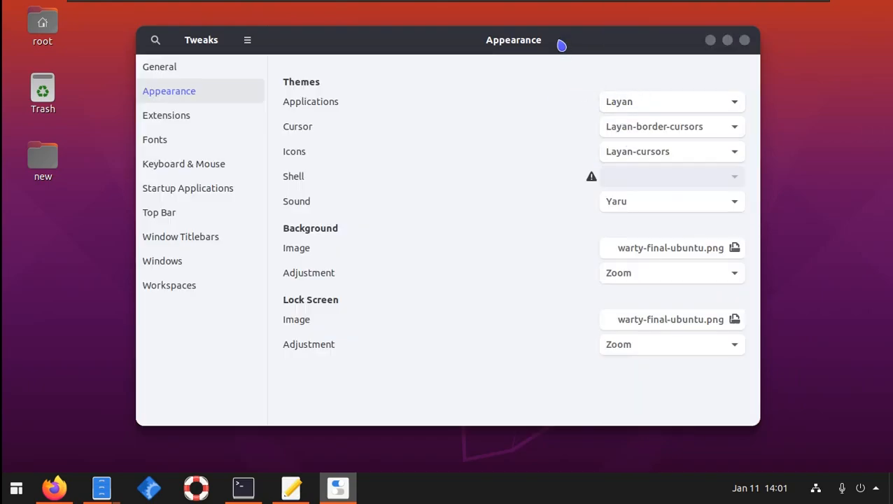
pyautogui.moveTo(571, 40); pyautogui.dragTo(621, 38)
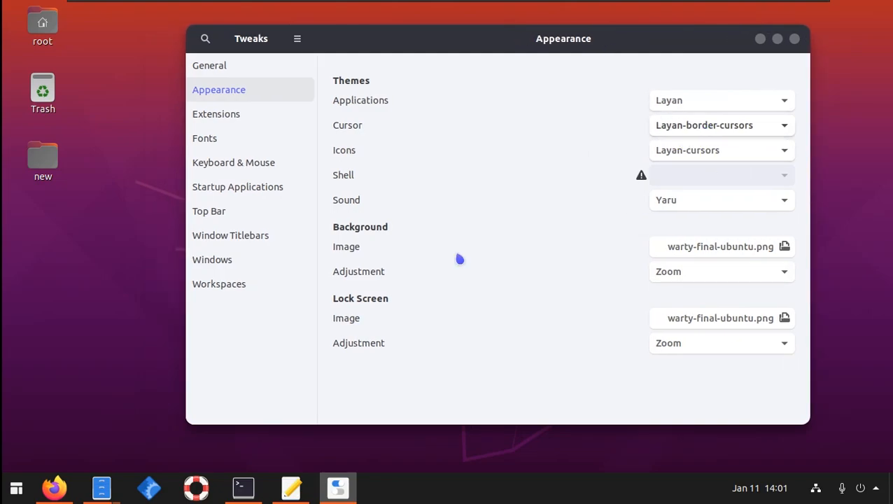
pyautogui.click(102, 488)
pyautogui.moveTo(673, 296); pyautogui.dragTo(543, 263)
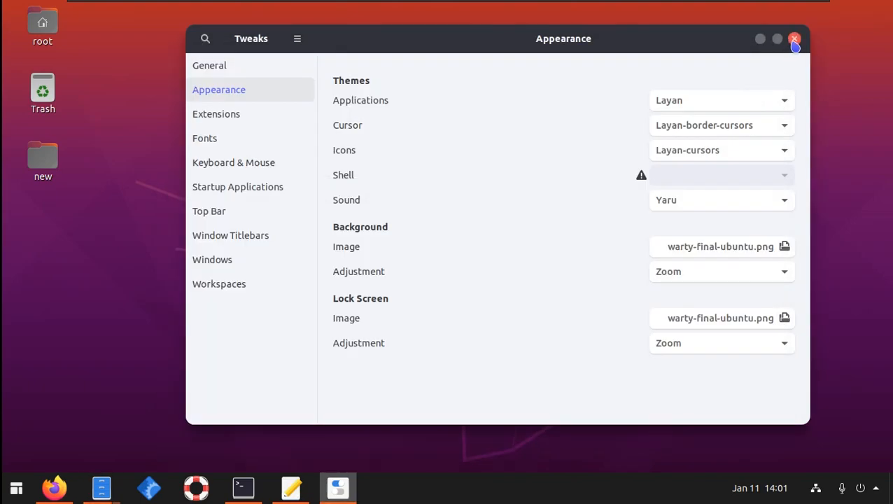
pyautogui.click(794, 40)
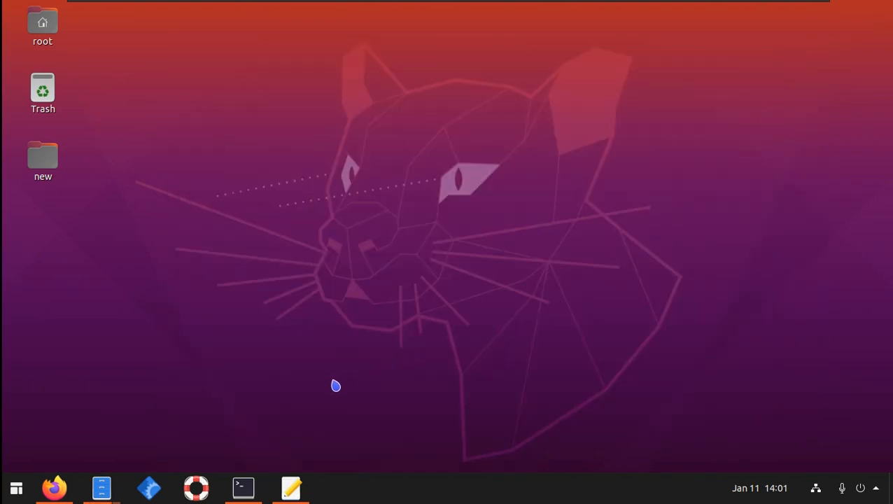
# Step: Copy the command "apt install screenfetch" from o.txt in the text editor and minimize the editor window
pyautogui.click(291, 488)
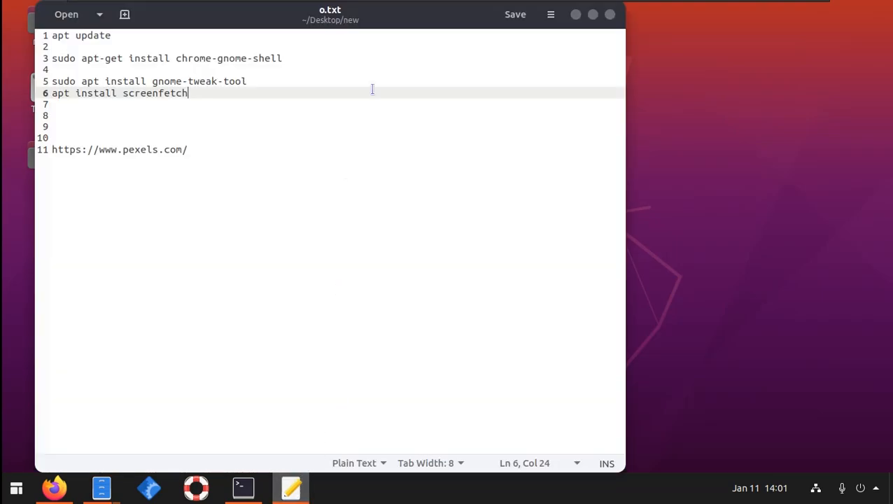
pyautogui.moveTo(382, 22); pyautogui.dragTo(529, 18)
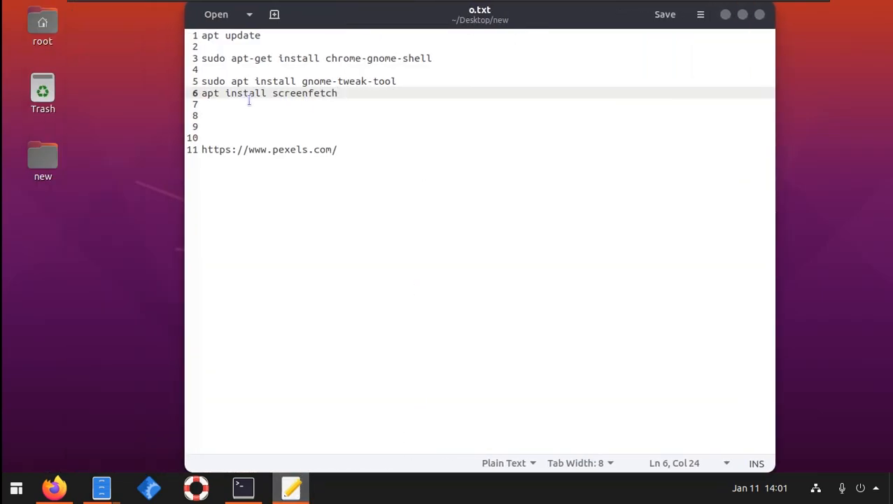
pyautogui.moveTo(342, 93); pyautogui.dragTo(202, 93)
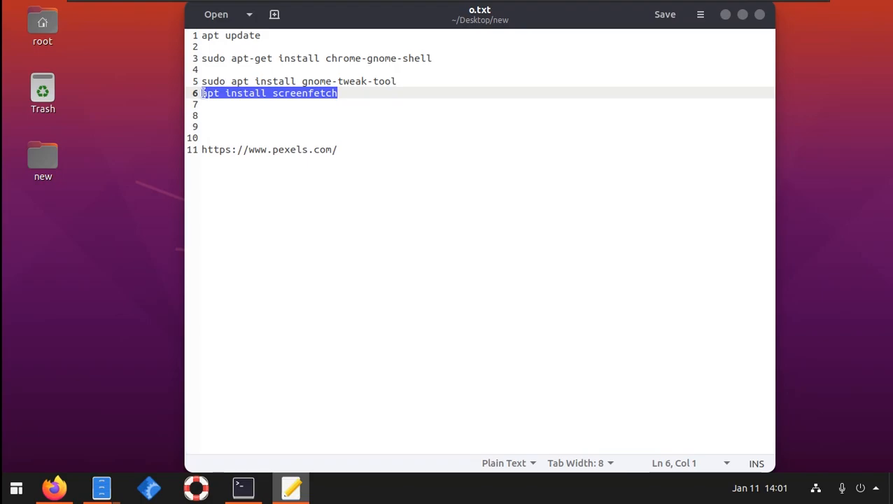
pyautogui.rightClick(223, 101)
pyautogui.click(254, 163)
pyautogui.click(725, 13)
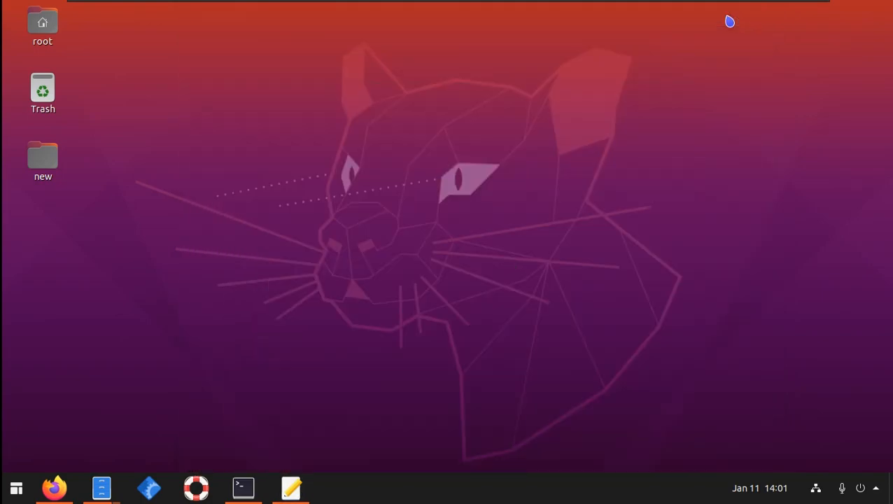
# Step: Open a terminal and run the copied command "apt install screenfetch"
pyautogui.click(243, 487)
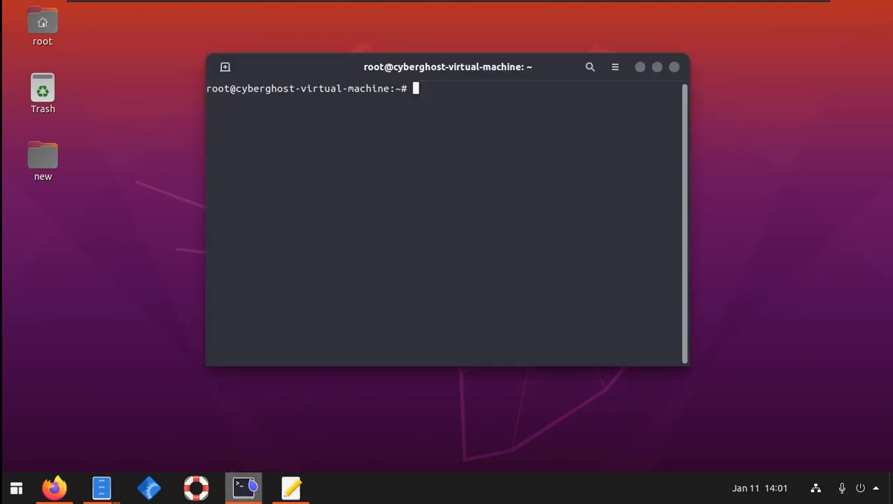
pyautogui.rightClick(428, 115)
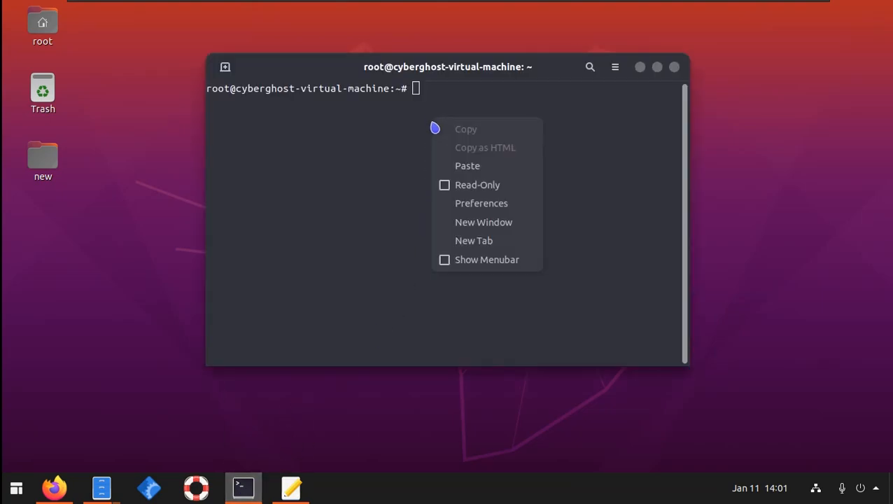
pyautogui.click(460, 162)
pyautogui.moveTo(413, 89); pyautogui.dragTo(547, 88)
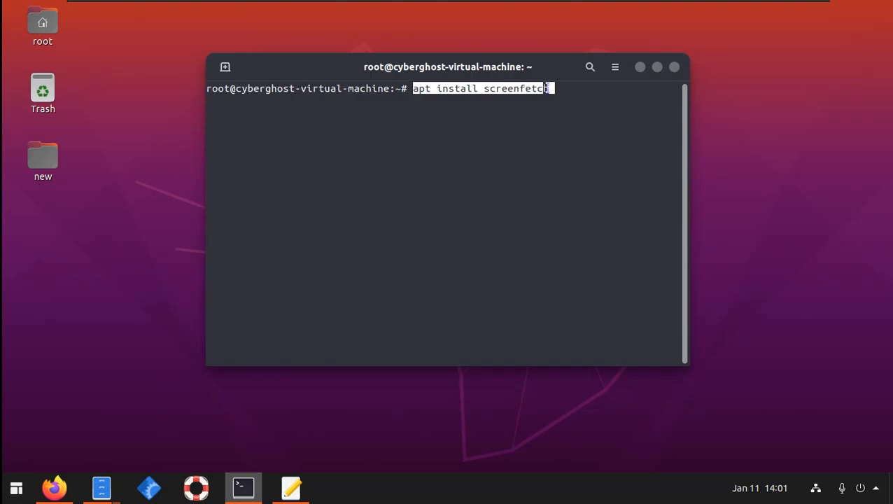
pyautogui.click(589, 93)
pyautogui.press('Return')
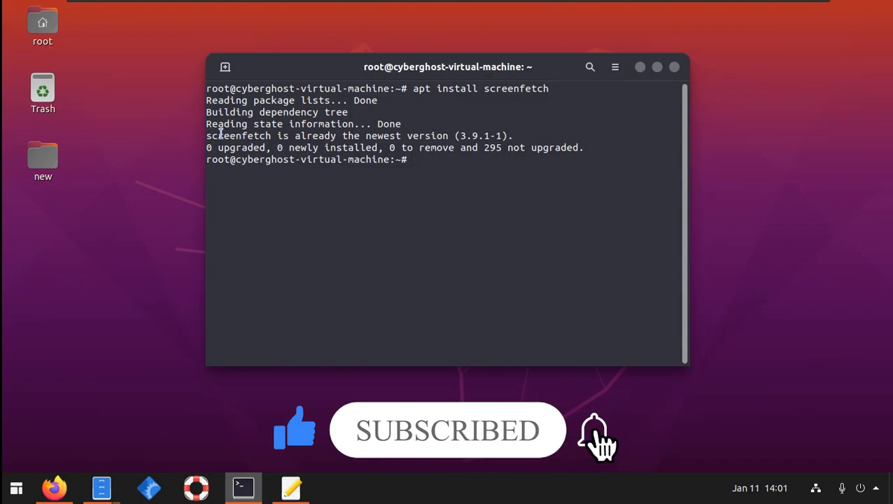
# Step: Copy the word "screenfetch" from the install command in the terminal output and close the terminal
pyautogui.moveTo(207, 136); pyautogui.dragTo(377, 135)
pyautogui.click(515, 89)
pyautogui.moveTo(478, 89); pyautogui.dragTo(550, 90)
pyautogui.click(501, 90)
pyautogui.moveTo(484, 90); pyautogui.dragTo(549, 89)
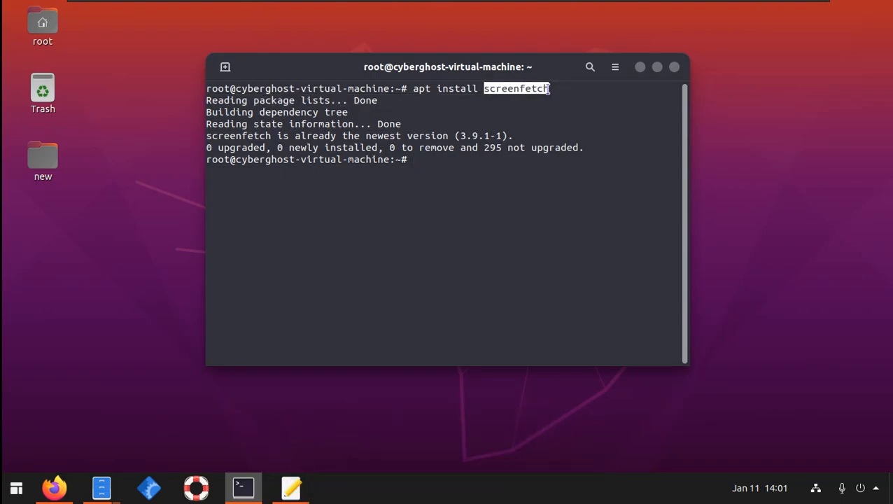
pyautogui.rightClick(544, 90)
pyautogui.click(578, 100)
pyautogui.click(674, 67)
# Step: Bring up the Home folder, check its view and hidden-file options, and open .bashrc in the text editor
pyautogui.click(102, 488)
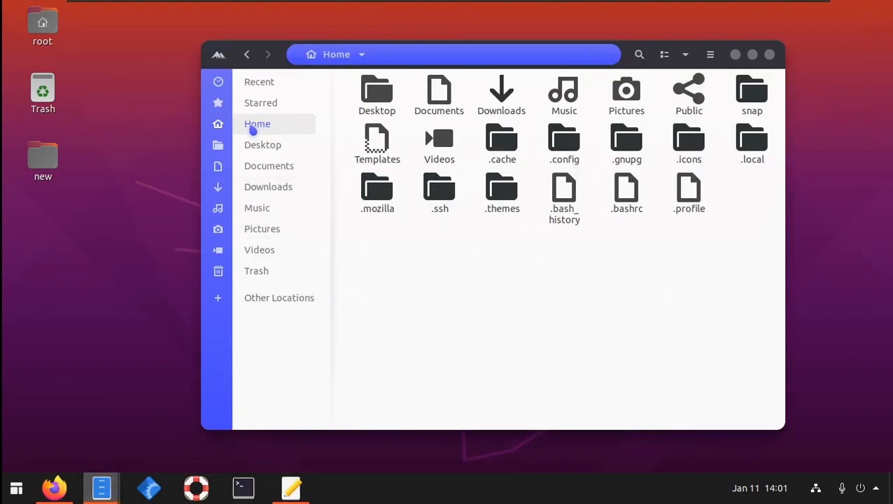
pyautogui.click(684, 57)
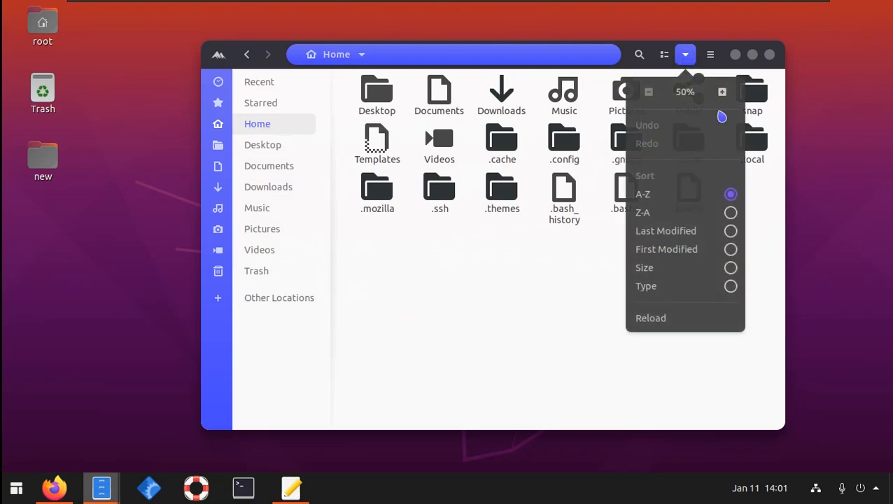
pyautogui.click(709, 55)
pyautogui.click(710, 55)
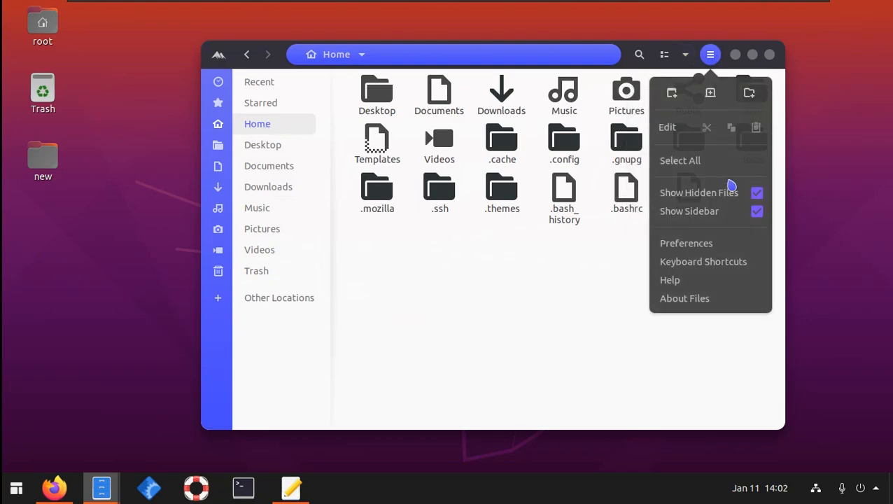
pyautogui.click(602, 253)
pyautogui.click(616, 212)
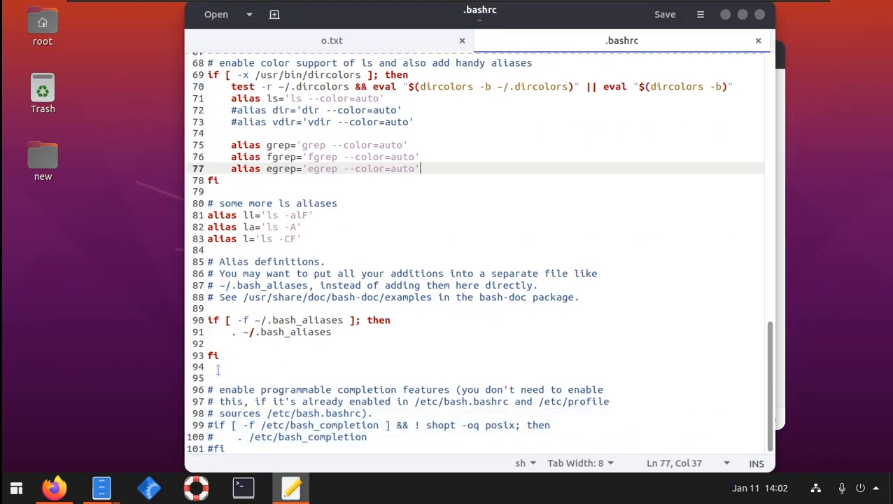
# Step: Paste "screenfetch" on empty line 94 of .bashrc below the "fi" line, save the file, and close it
pyautogui.click(211, 368)
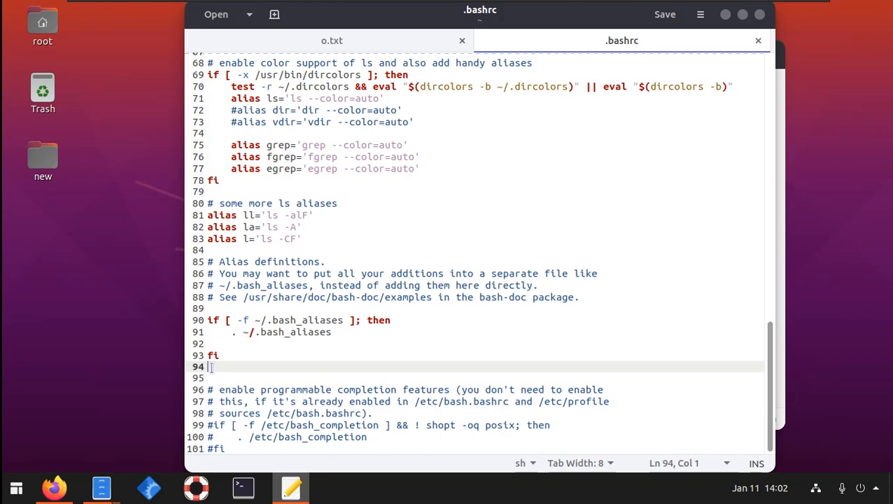
pyautogui.hotkey('ctrl', 'v')
pyautogui.moveTo(273, 367); pyautogui.dragTo(213, 367)
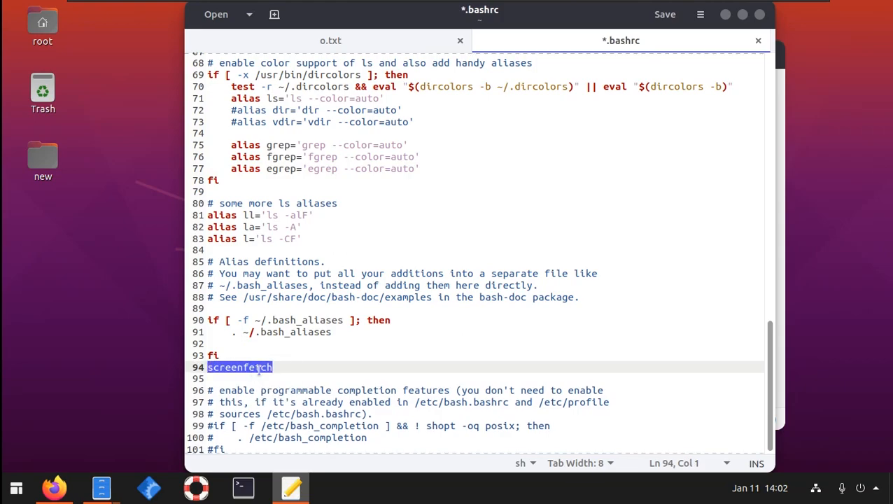
pyautogui.click(285, 367)
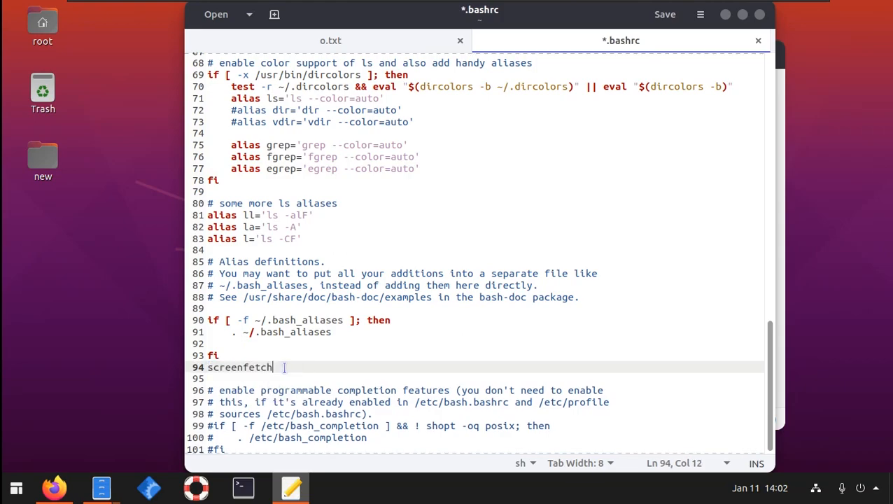
pyautogui.keyDown('shift'); pyautogui.click(211, 368); pyautogui.keyUp('shift')
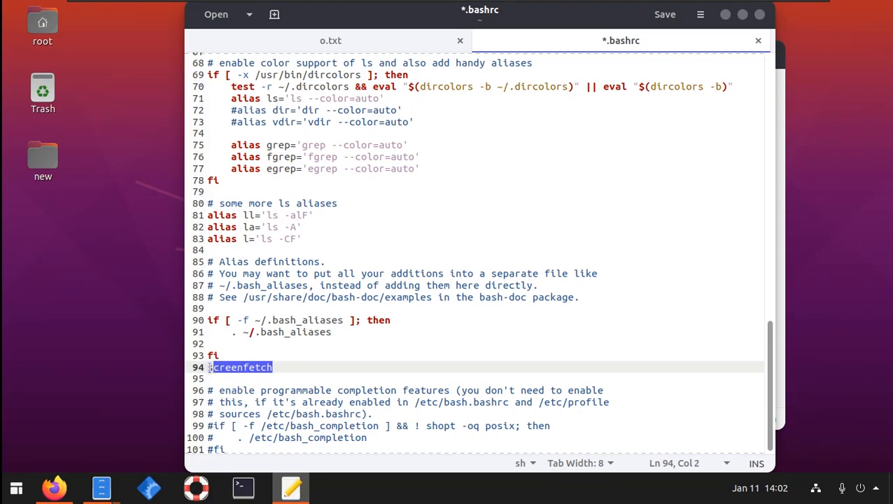
pyautogui.click(280, 367)
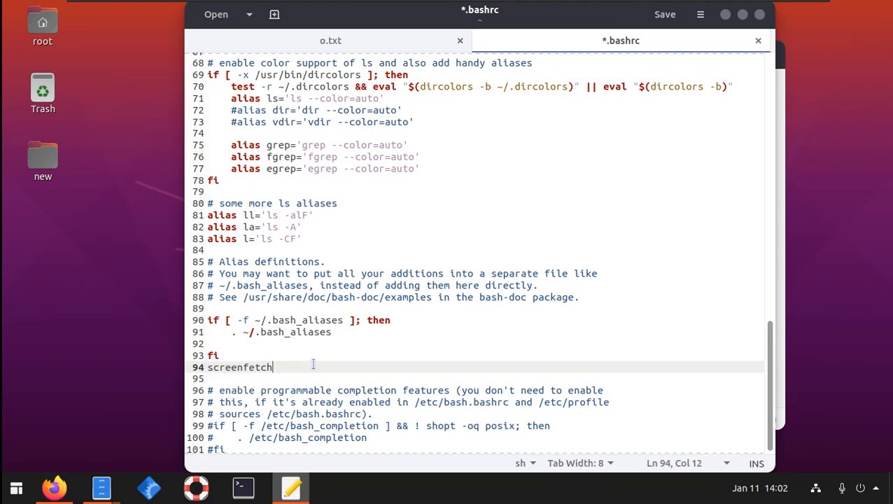
pyautogui.click(668, 20)
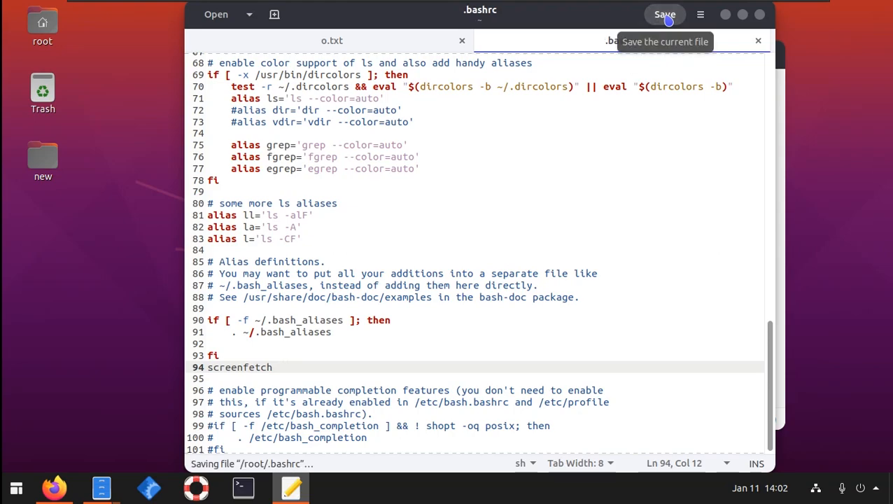
pyautogui.click(758, 41)
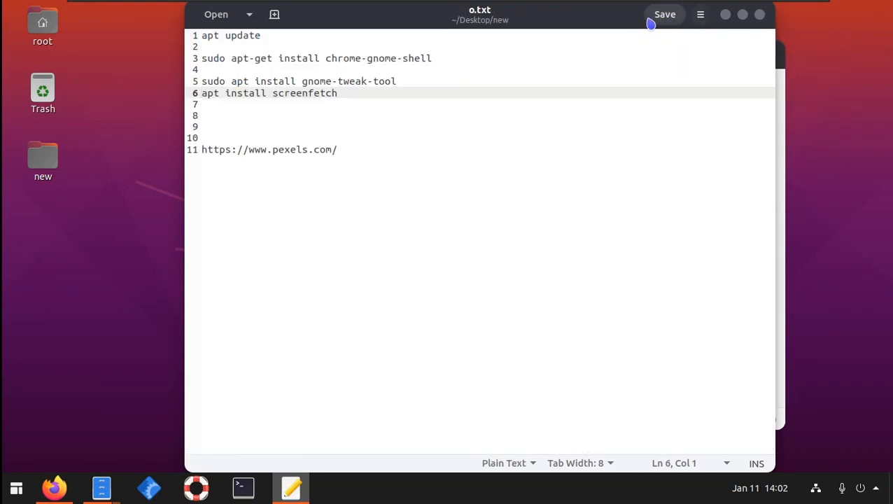
# Step: Minimize the o.txt and Home windows and open a new terminal to test the screenfetch startup
pyautogui.moveTo(621, 21); pyautogui.dragTo(560, 19)
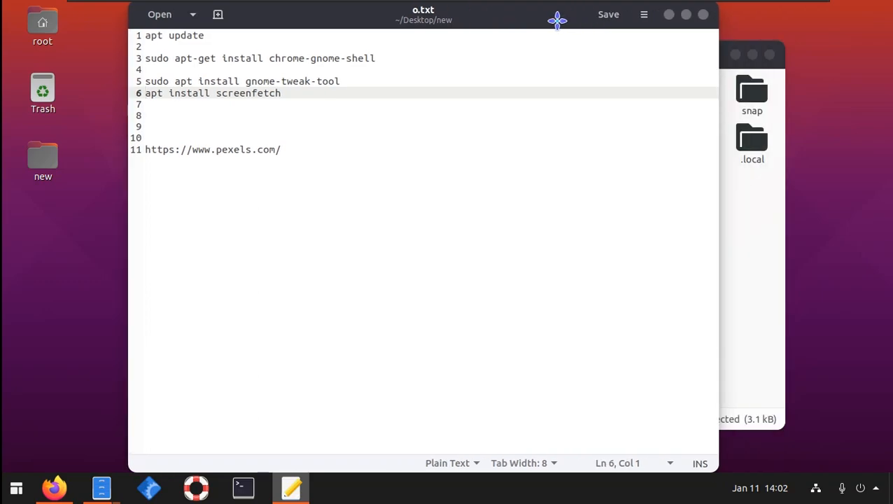
pyautogui.click(665, 15)
pyautogui.click(735, 55)
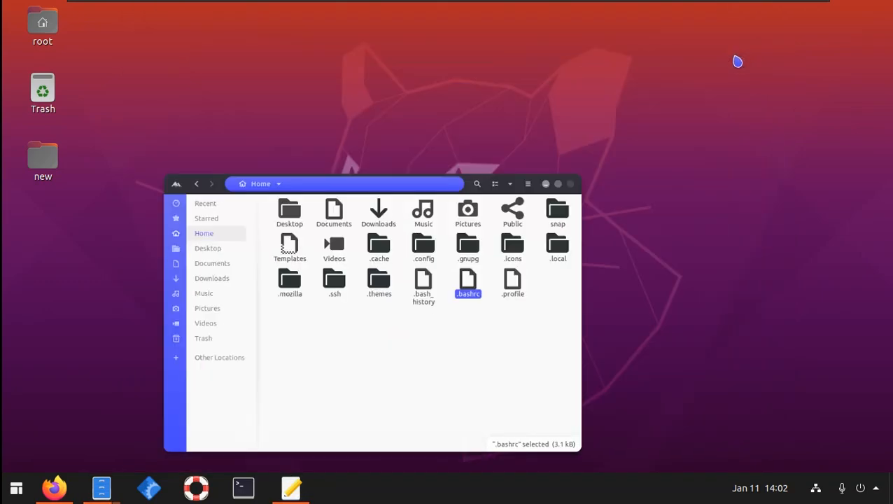
pyautogui.click(243, 486)
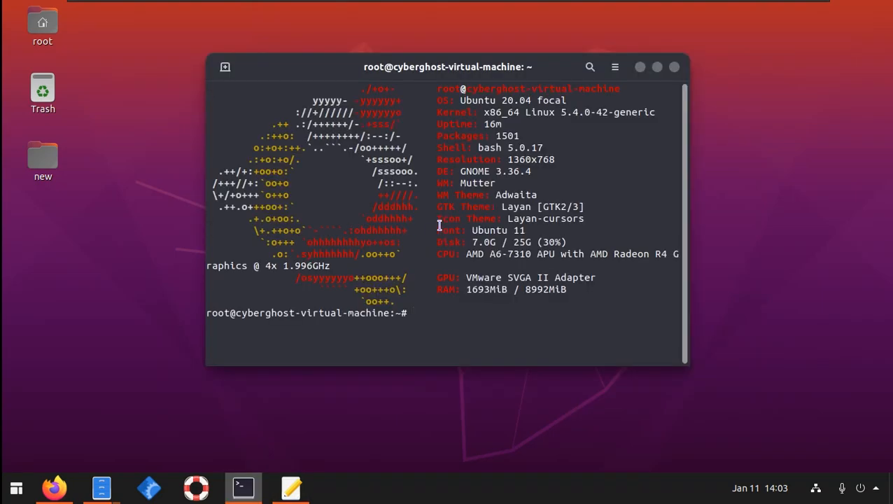
# Step: Enlarge the terminal window, examine the screenfetch logo and system information, and close the terminal
pyautogui.moveTo(684, 362); pyautogui.dragTo(854, 402)
pyautogui.moveTo(581, 63); pyautogui.dragTo(475, 65)
pyautogui.moveTo(372, 291); pyautogui.dragTo(260, 89)
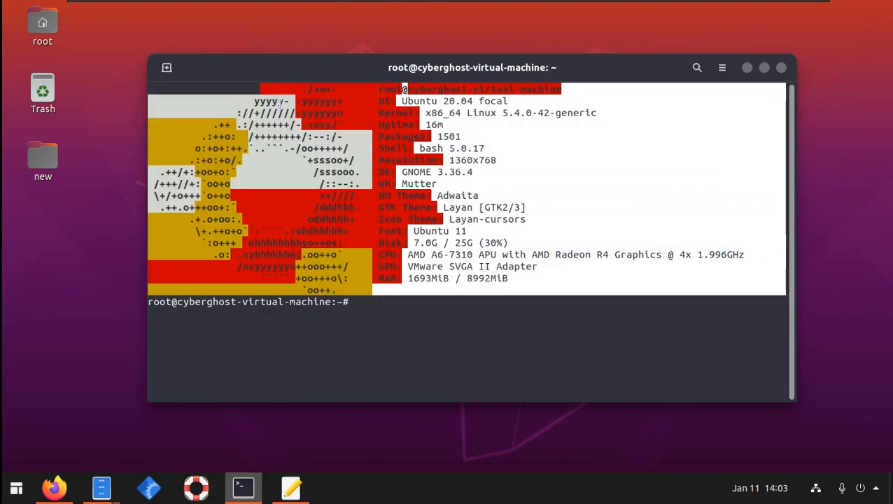
pyautogui.click(421, 236)
pyautogui.click(764, 68)
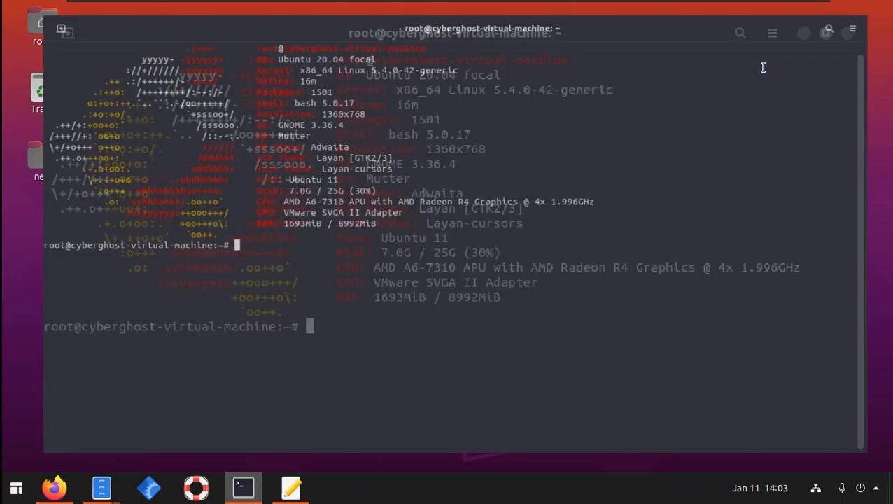
pyautogui.moveTo(263, 236); pyautogui.dragTo(50, 23)
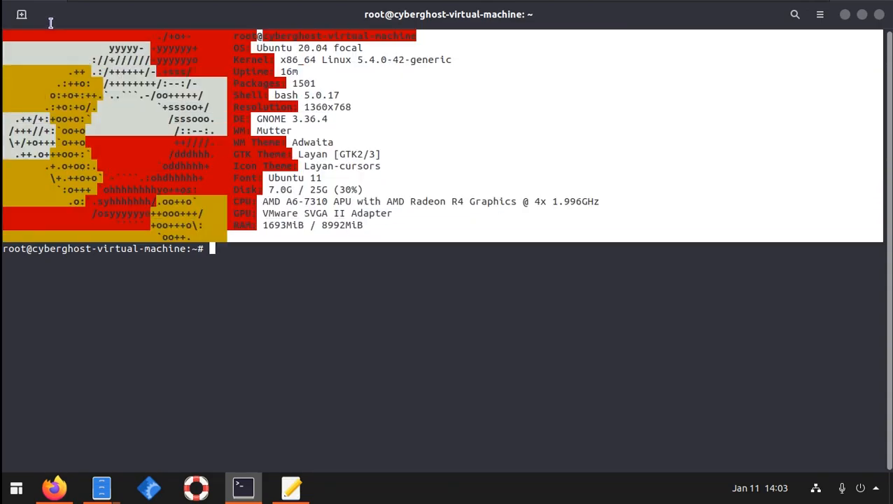
pyautogui.click(407, 304)
pyautogui.moveTo(475, 23); pyautogui.dragTo(478, 60)
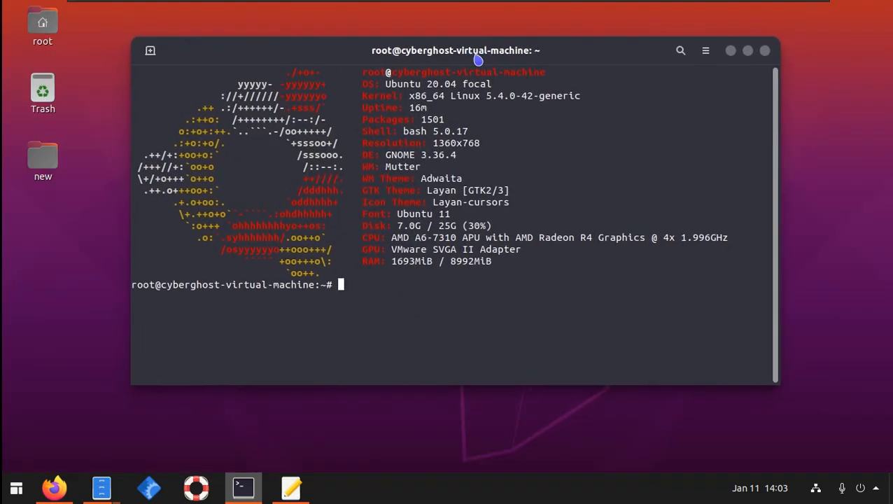
pyautogui.click(766, 51)
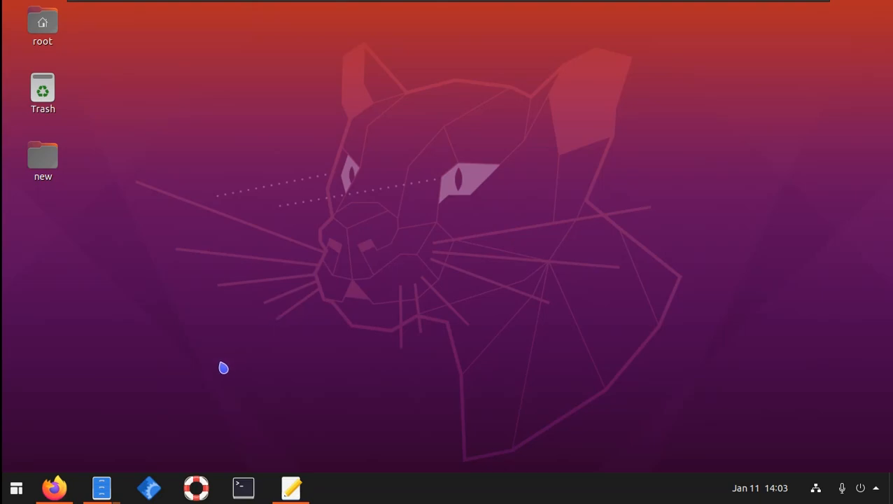
pyautogui.click(293, 488)
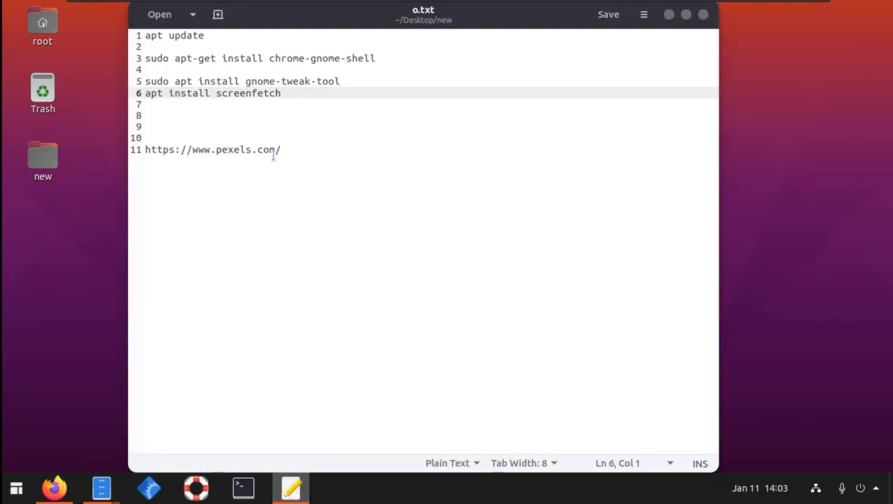
pyautogui.moveTo(279, 154); pyautogui.dragTo(145, 150)
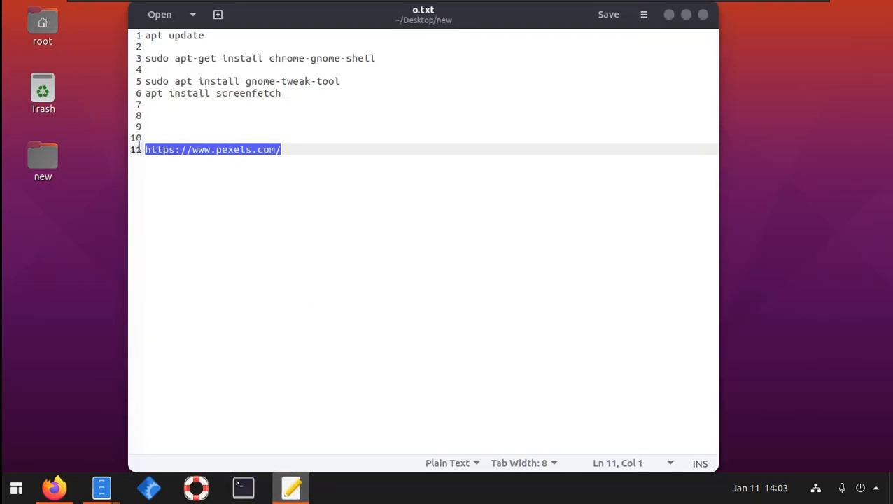
pyautogui.rightClick(175, 152)
pyautogui.click(210, 214)
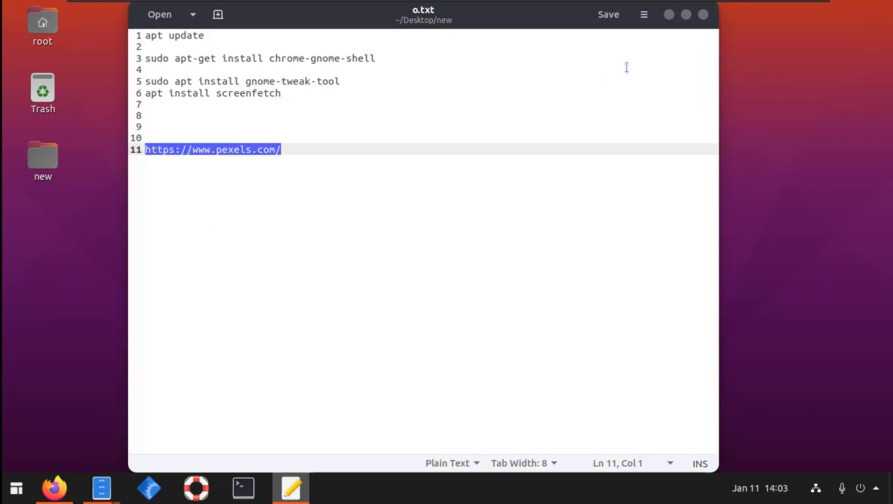
pyautogui.click(673, 18)
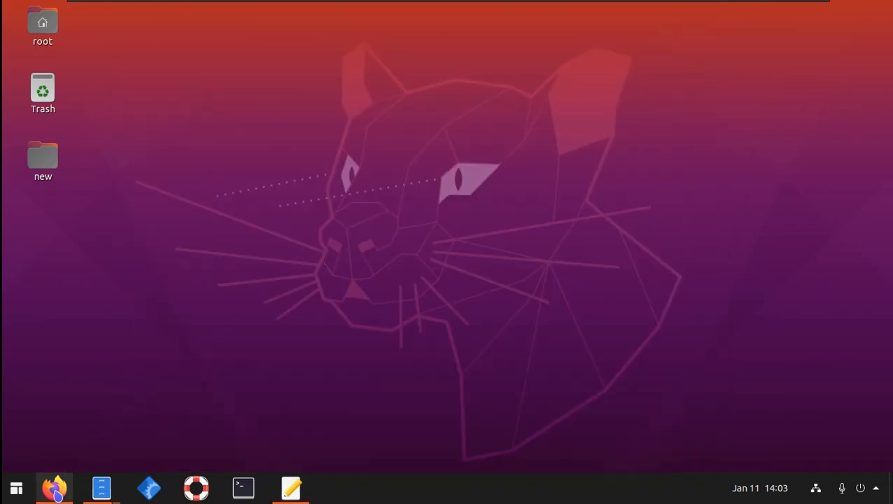
pyautogui.click(53, 488)
pyautogui.click(311, 56)
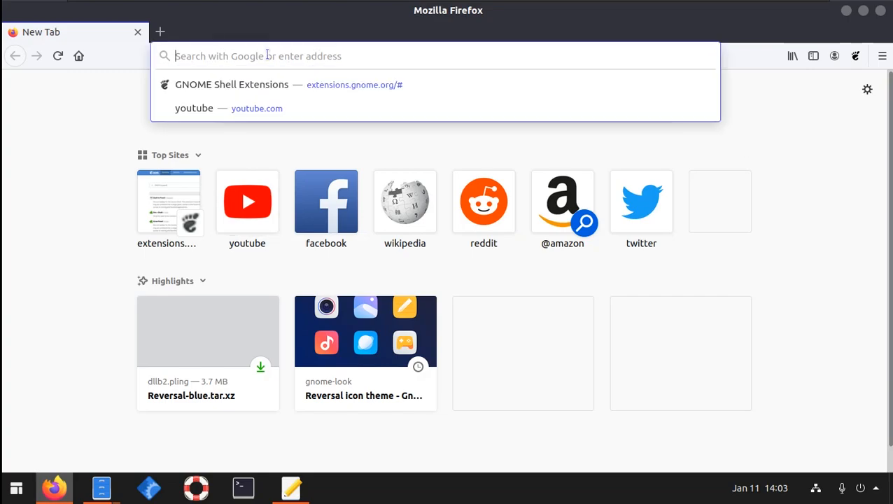
pyautogui.hotkey('ctrl', 'v')
pyautogui.press('Return')
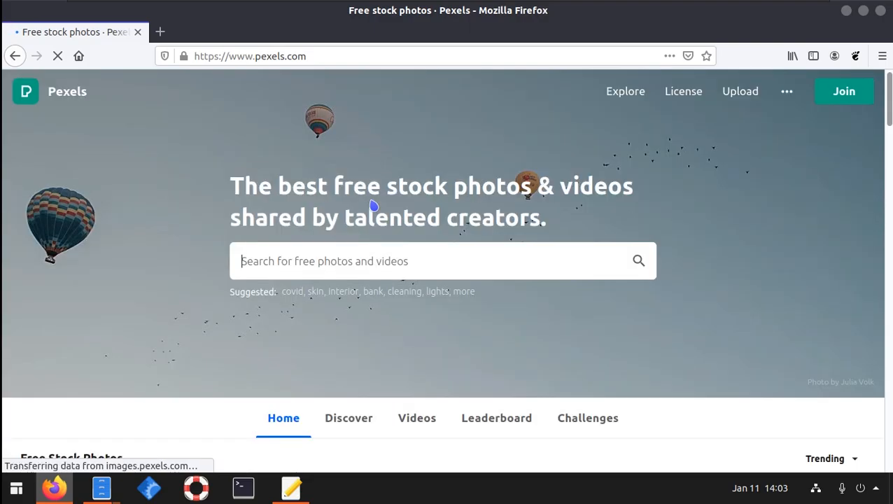
# Step: Look through the free stock photos on the Pexels home page, return to its start, and minimize Firefox
pyautogui.scroll(-5, 376, 207)
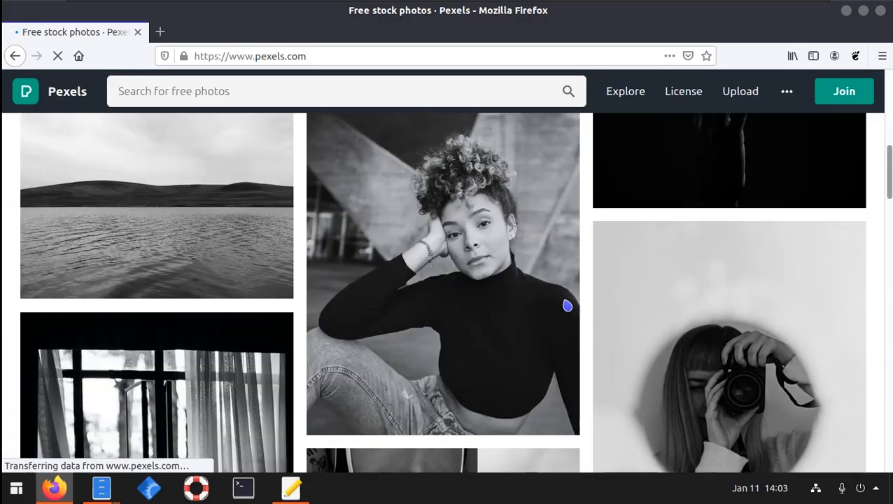
pyautogui.scroll(-8, 559, 335)
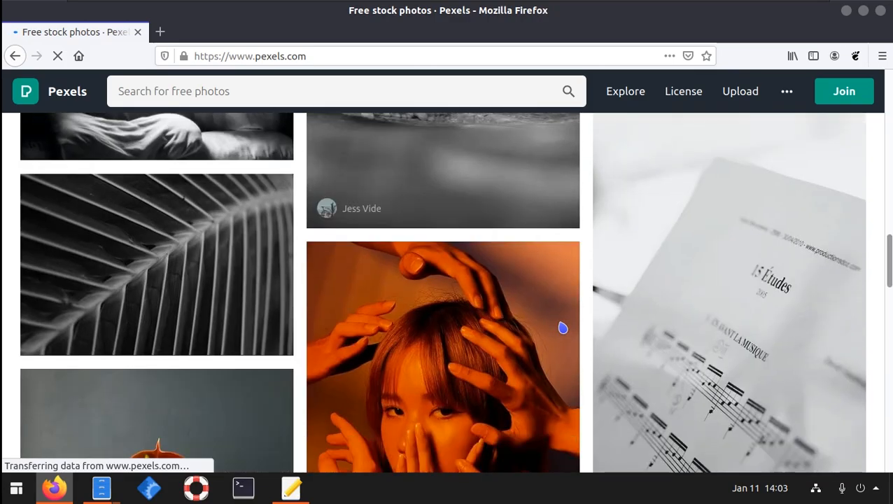
pyautogui.scroll(3, 561, 312)
pyautogui.scroll(10, 561, 312)
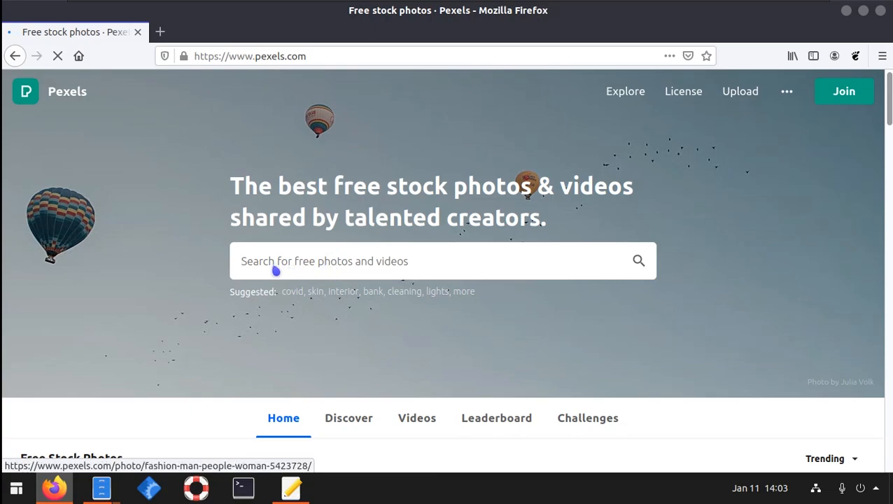
pyautogui.click(846, 13)
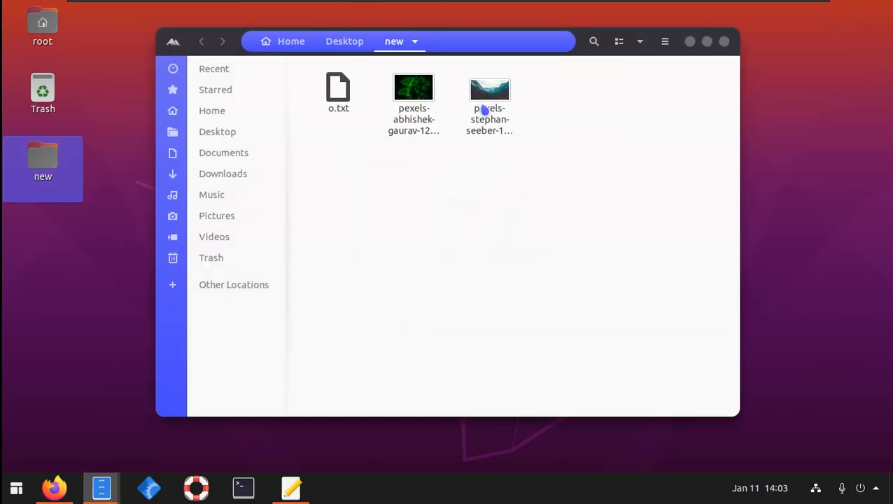
# Step: Set the Pexels mountain photo in the "new" folder as wallpaper, replacing the existing copy in Wallpapers, and minimize the folder window
pyautogui.rightClick(490, 98)
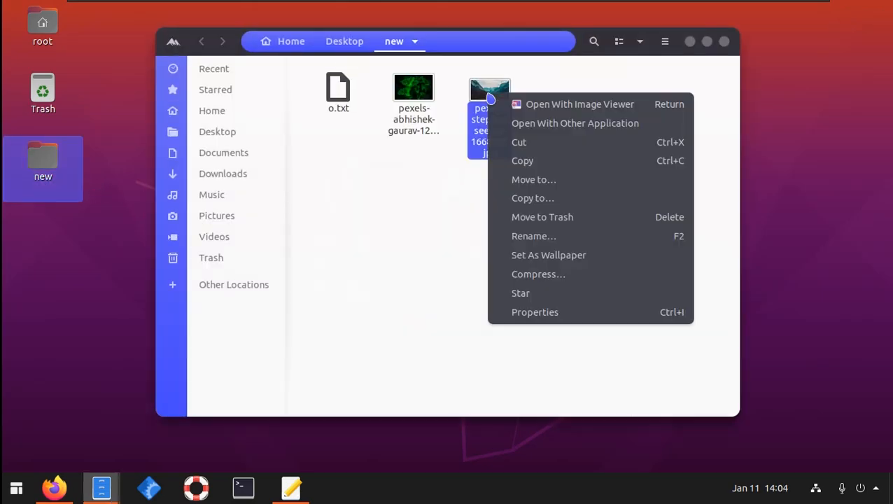
pyautogui.click(556, 255)
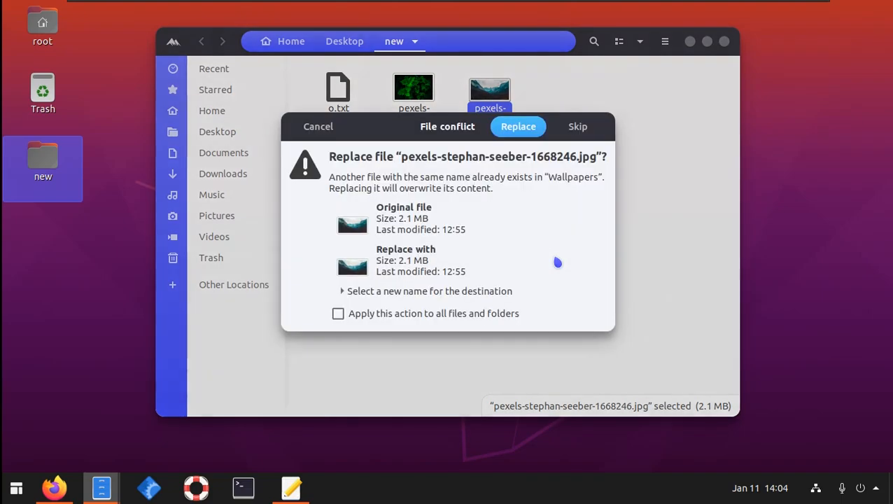
pyautogui.click(507, 136)
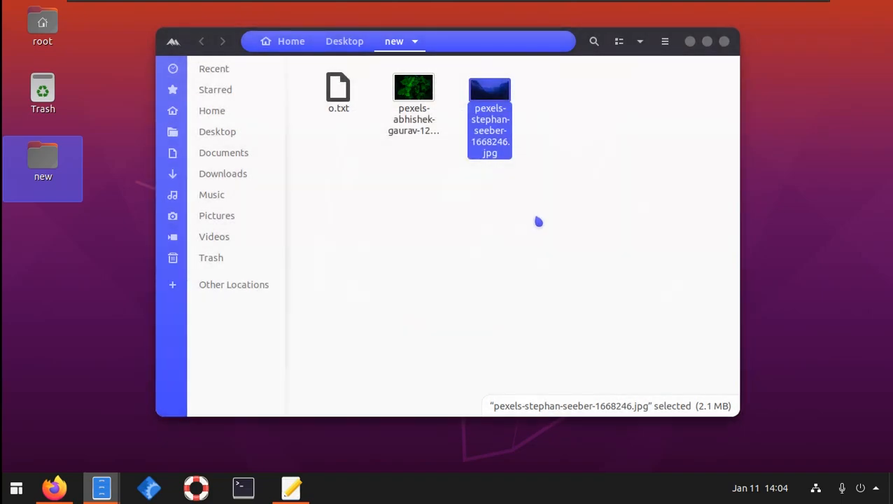
pyautogui.click(690, 43)
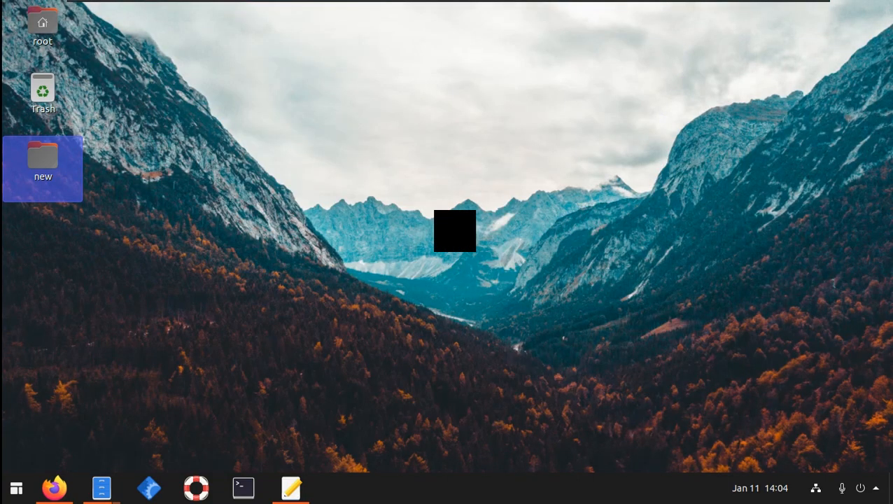
# Step: Examine the desktop with the mountain wallpaper, browse the application menu's list of programs, and close the menu
pyautogui.click(435, 216)
pyautogui.moveTo(282, 131); pyautogui.dragTo(667, 378)
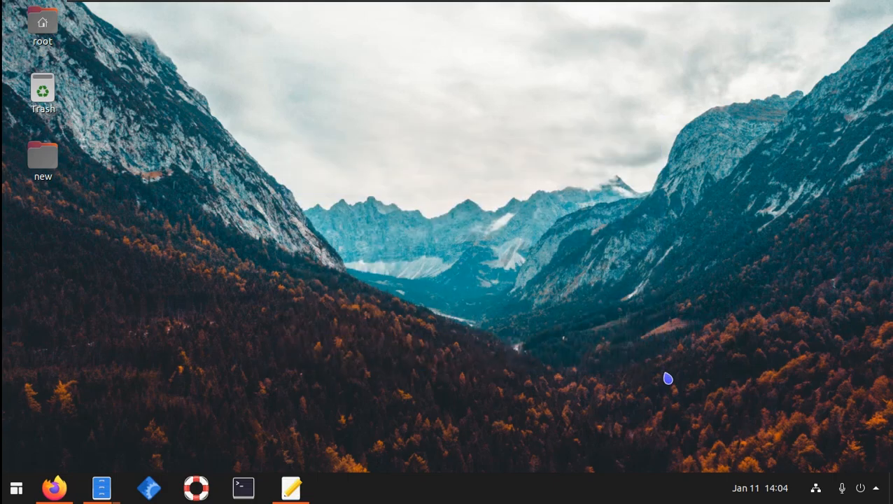
pyautogui.click(17, 487)
pyautogui.scroll(-2, 228, 276)
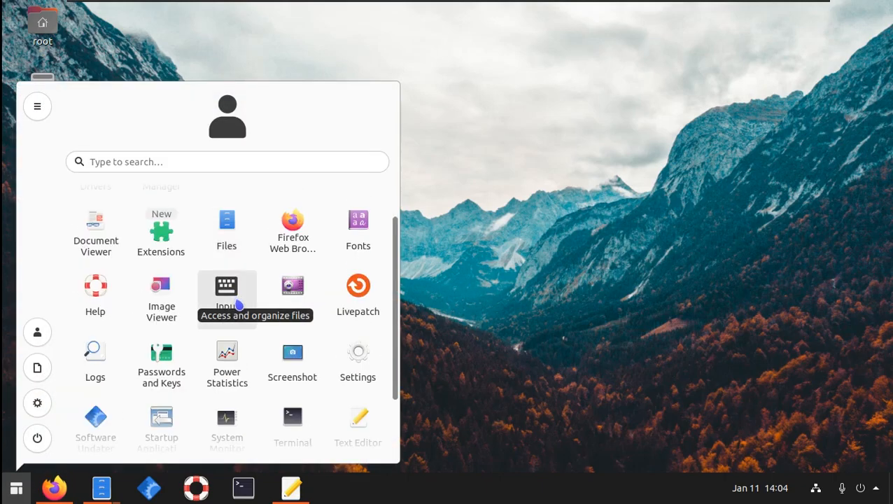
pyautogui.scroll(2, 238, 311)
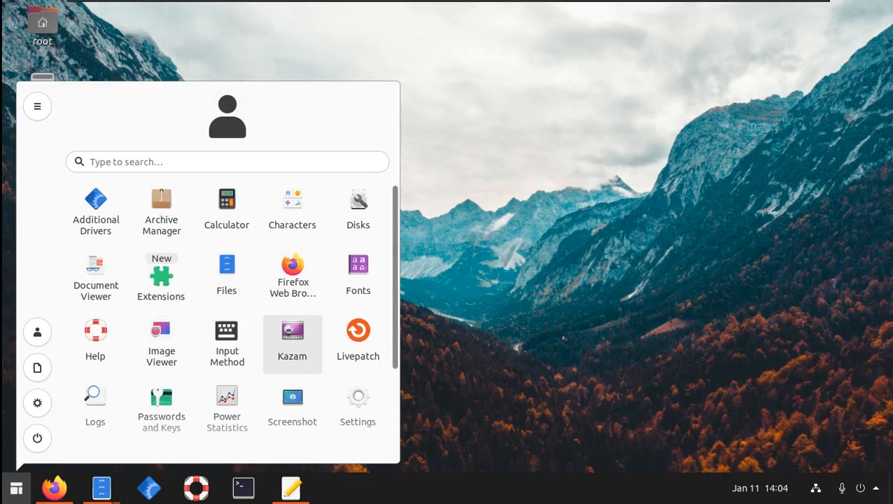
pyautogui.click(523, 257)
pyautogui.moveTo(378, 142); pyautogui.dragTo(676, 388)
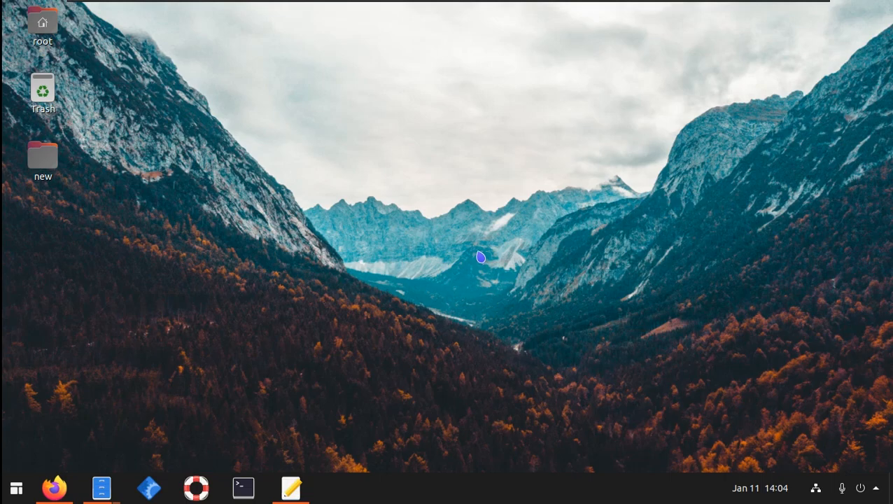